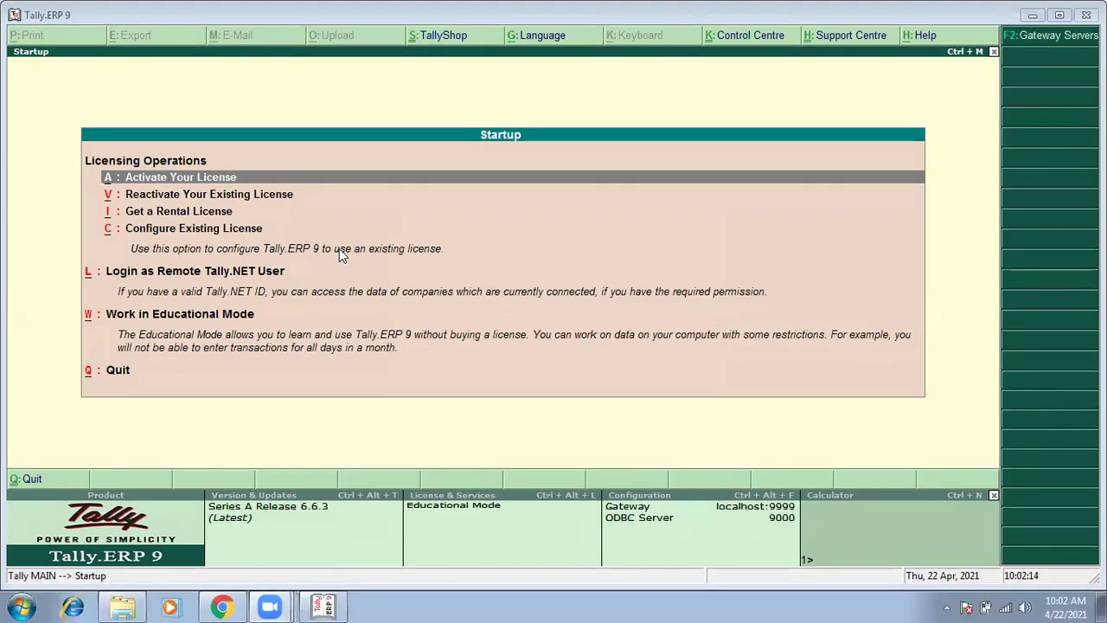
# Close the Zoom browser window and the Zoom sign-in dialog, and return to Tally.ERP 9.
pyautogui.click(1034, 15)
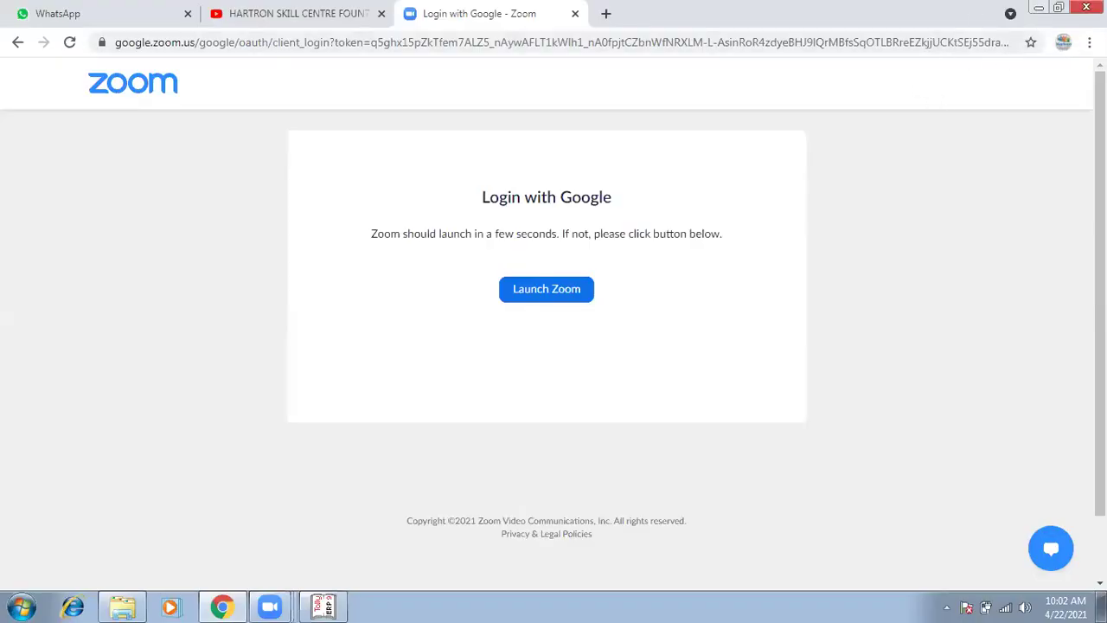
pyautogui.click(1086, 7)
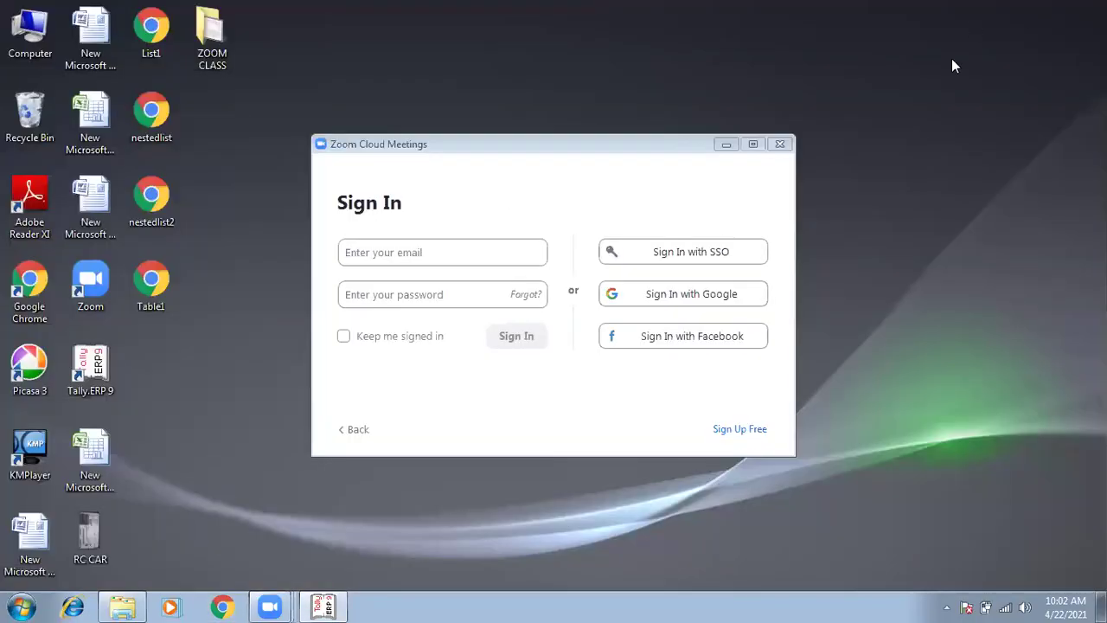
pyautogui.click(780, 148)
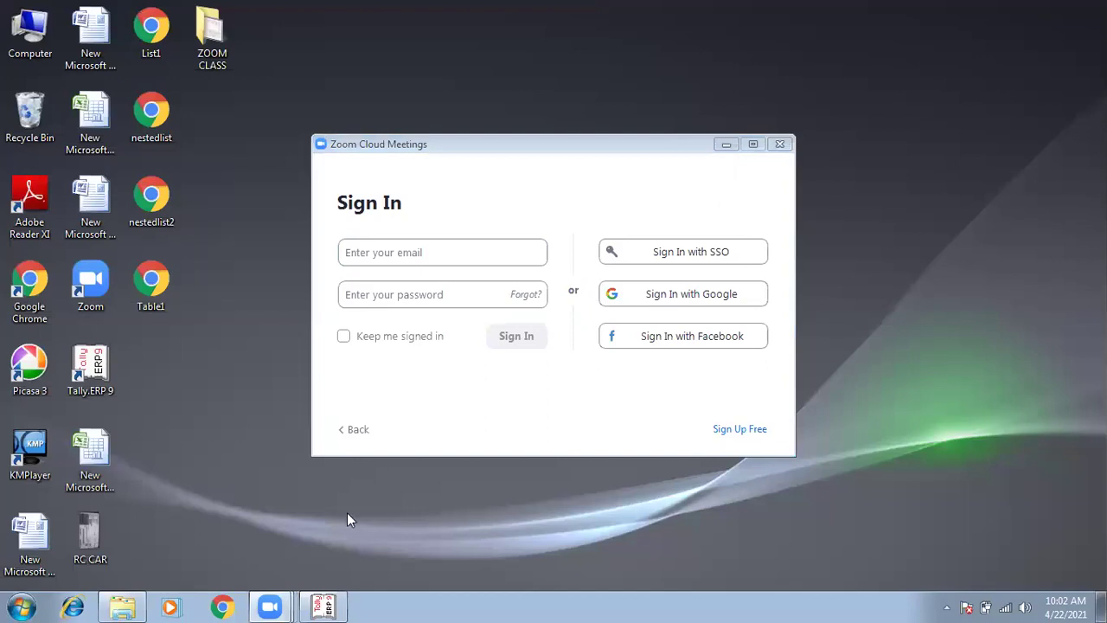
pyautogui.click(333, 605)
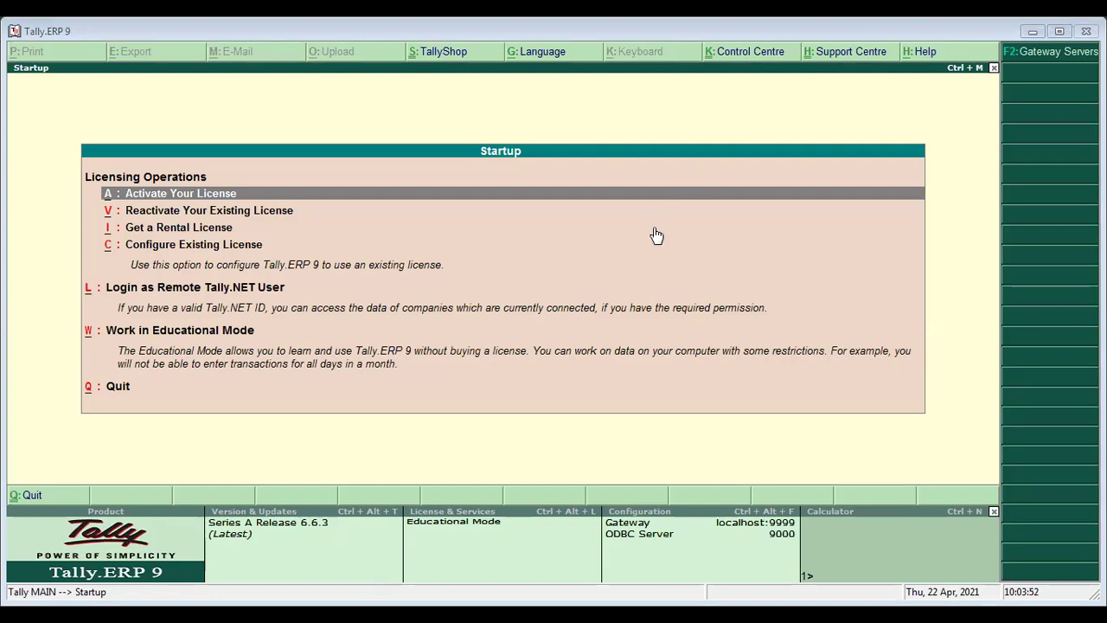
# Start working in Educational Mode.
pyautogui.press('w')
pyautogui.press('Down')
pyautogui.press('Up')
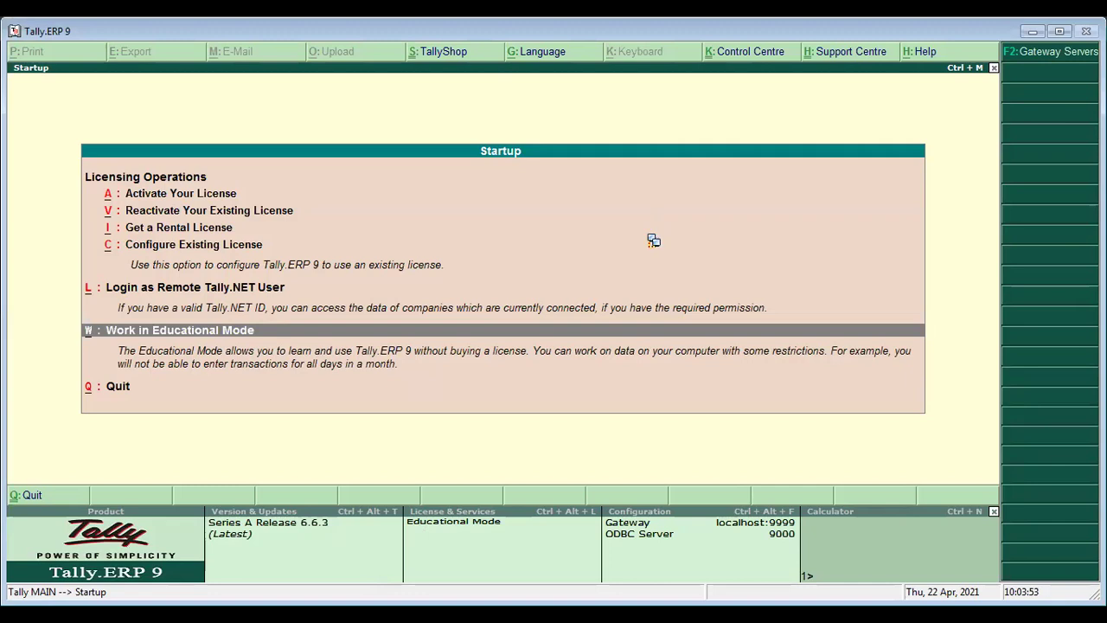
pyautogui.press('Return')
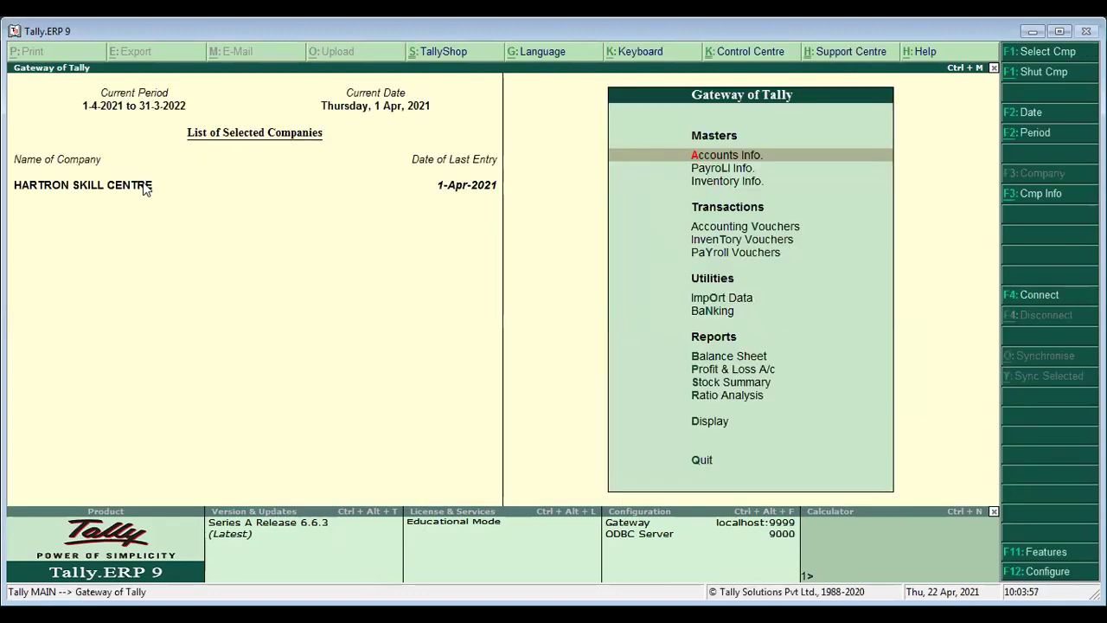
# Look through the Payroll Info. master options from Employees to Salary Details and return to the Gateway of Tally.
pyautogui.press('Down')
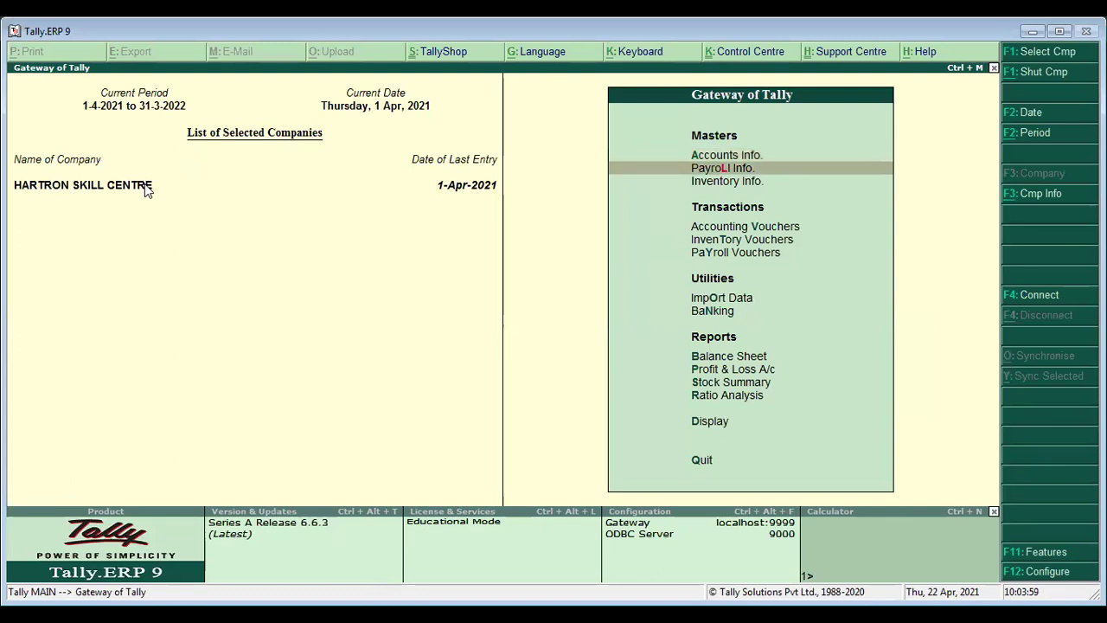
pyautogui.press('Return')
pyautogui.press('Down')
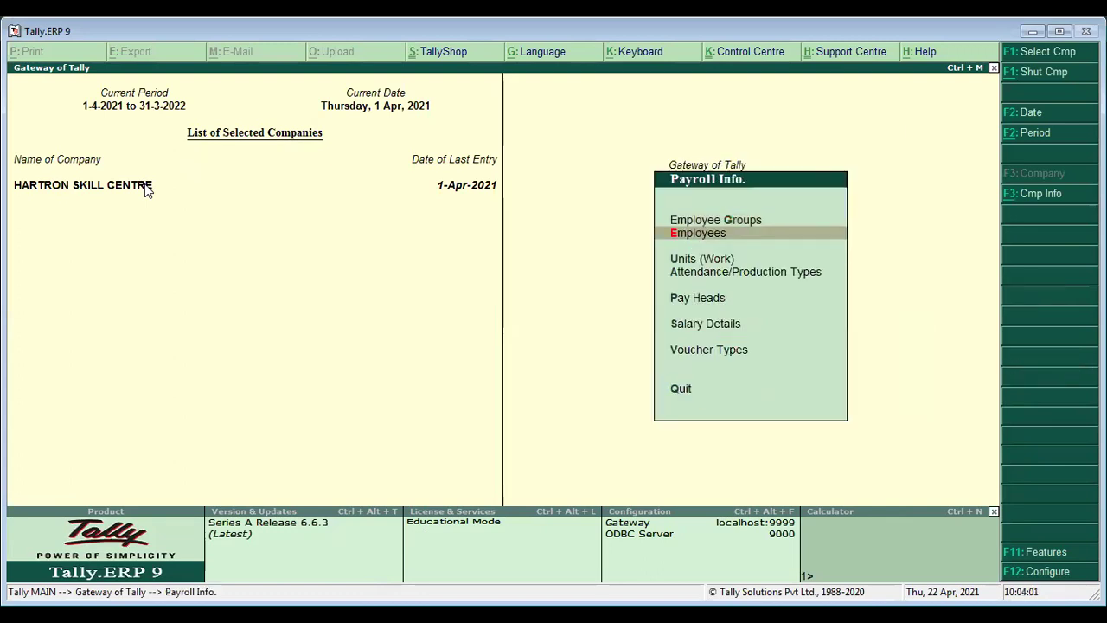
pyautogui.press('Down')
pyautogui.press('Down')
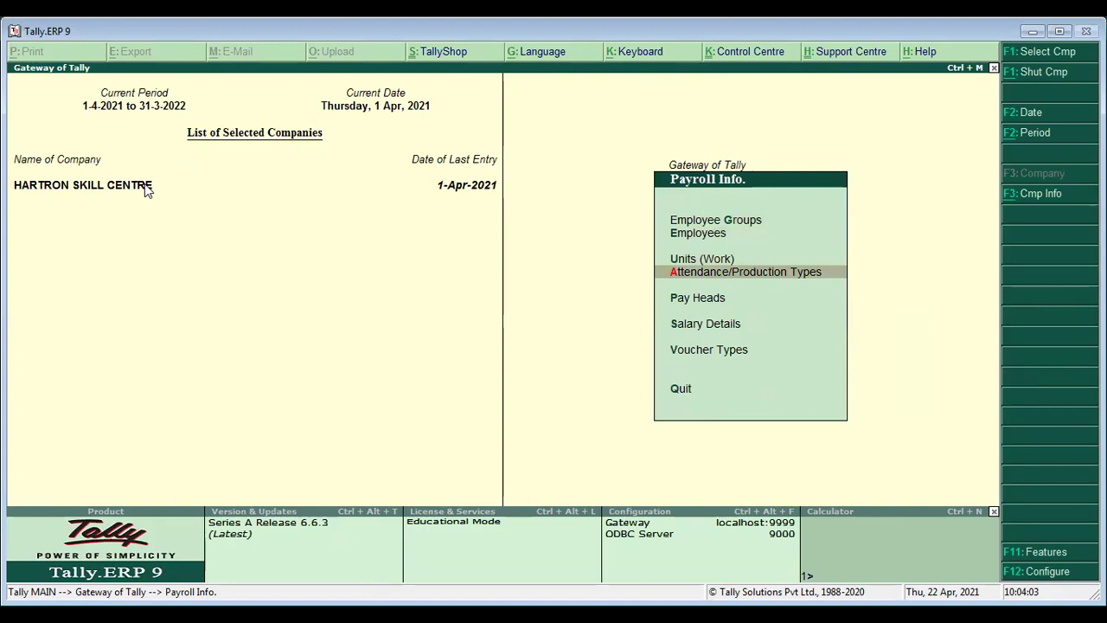
pyautogui.press('Down')
pyautogui.press('Down')
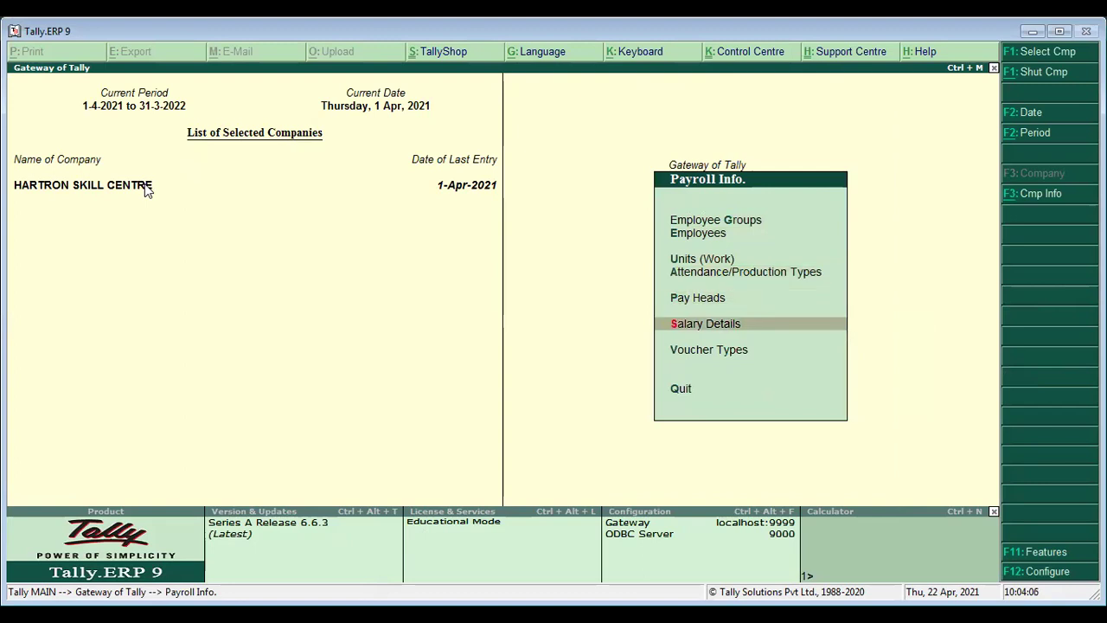
pyautogui.press('Up')
pyautogui.press('Up')
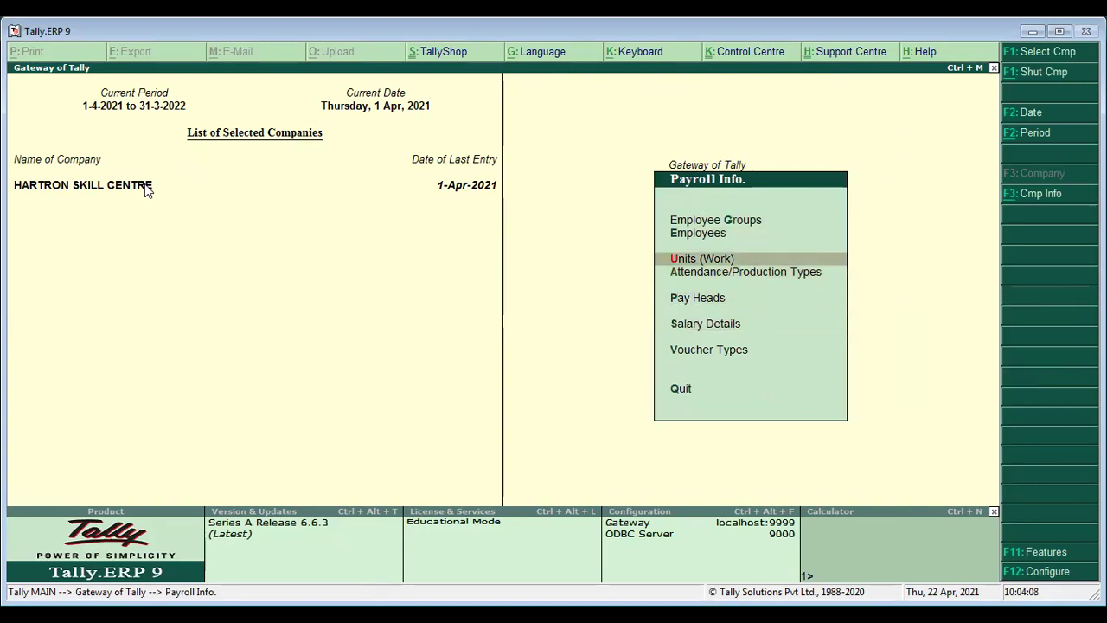
pyautogui.press('Up')
pyautogui.press('Escape')
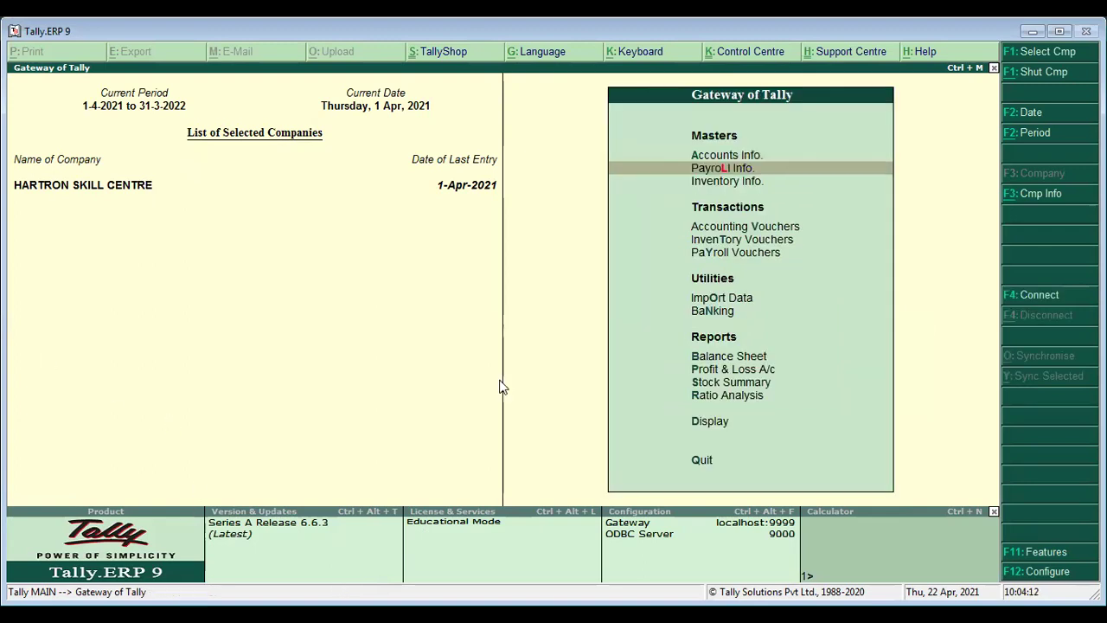
# Examine the Day Book entries for 1-Apr-2021 down to the Attendance and Payroll vouchers, and return to the Gateway of Tally.
pyautogui.press('d')
pyautogui.press('d')
pyautogui.press('Down')
pyautogui.press('Down')
pyautogui.press('Down')
pyautogui.press('Down')
pyautogui.press('Down')
pyautogui.press('Down')
pyautogui.press('Down')
pyautogui.press('Down')
pyautogui.press('Down')
pyautogui.press('Down')
pyautogui.press('Down')
pyautogui.press('Down')
pyautogui.press('Down')
pyautogui.press('Up')
pyautogui.press('Down')
pyautogui.press('Up')
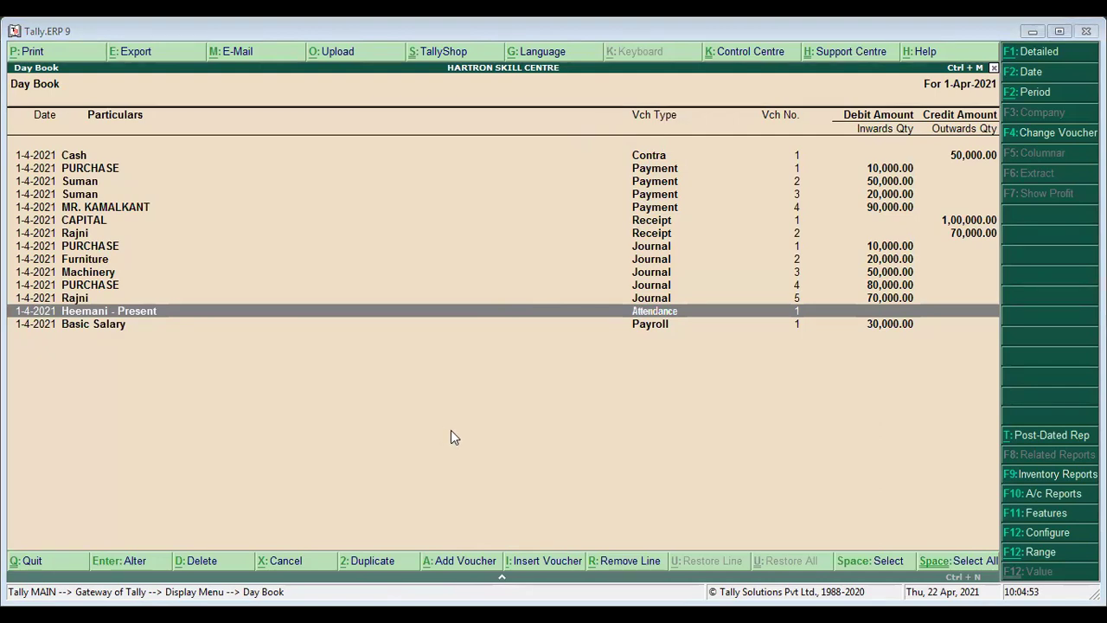
pyautogui.press('Escape')
pyautogui.press('Escape')
# Open Payroll Info. from the Gateway of Tally masters.
pyautogui.press('Up')
pyautogui.press('Up')
pyautogui.press('Up')
pyautogui.press('Up')
pyautogui.press('Up')
pyautogui.press('Up')
pyautogui.press('Up')
pyautogui.press('Up')
pyautogui.press('Up')
pyautogui.press('Up')
pyautogui.press('Up')
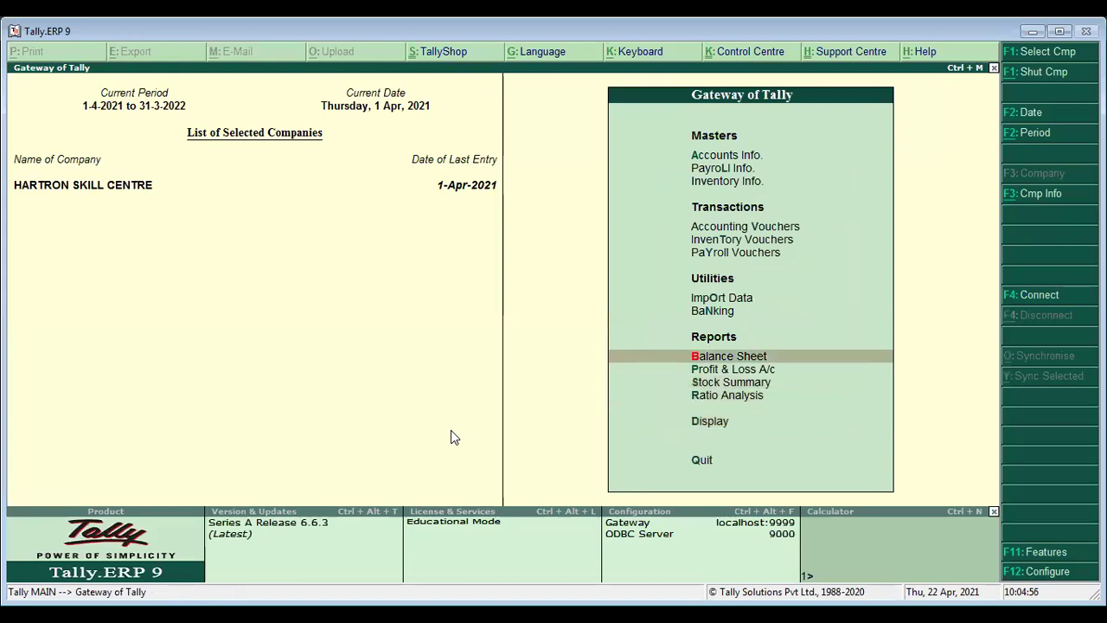
pyautogui.press('Down')
pyautogui.press('Up')
pyautogui.press('Return')
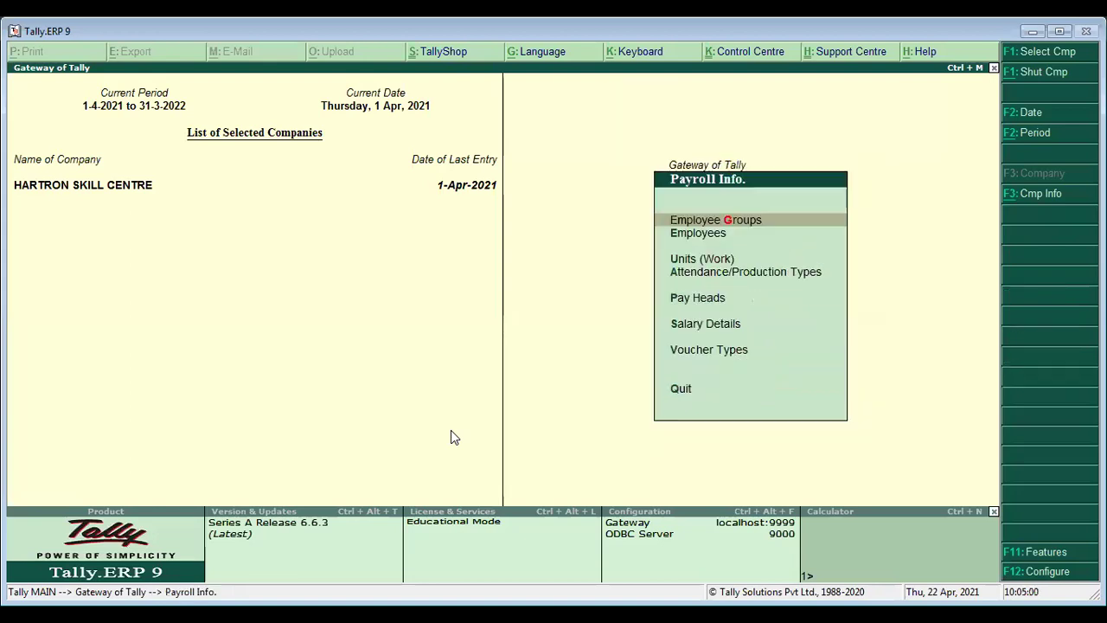
# Open the salary details definition for the employee listed under Primary.
pyautogui.press('Down')
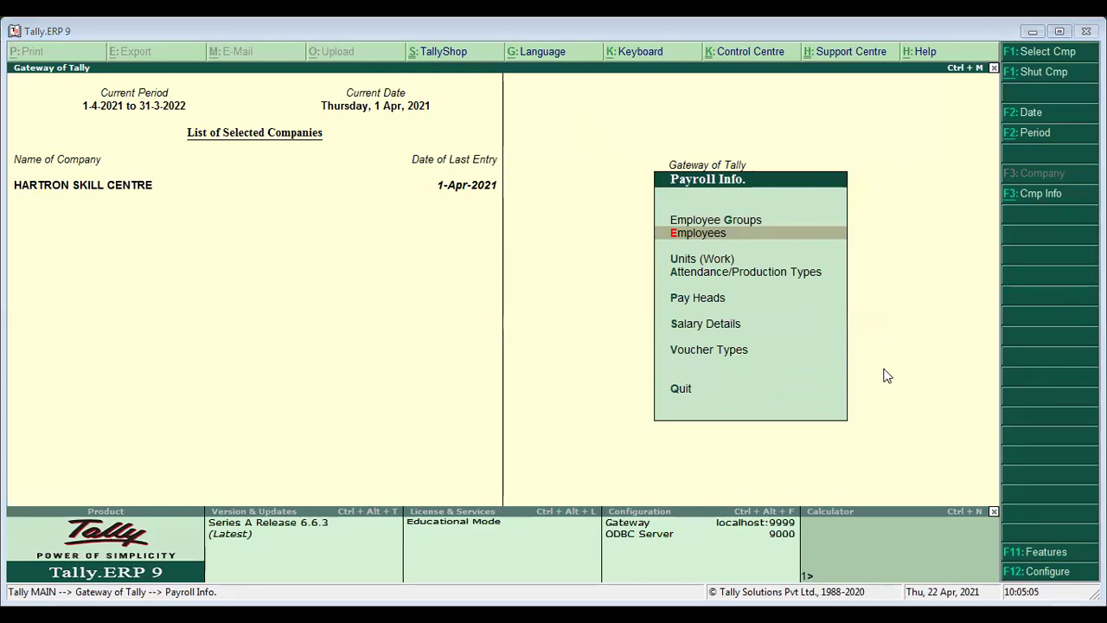
pyautogui.press('Down')
pyautogui.press('Down')
pyautogui.press('Down')
pyautogui.press('Down')
pyautogui.press('Return')
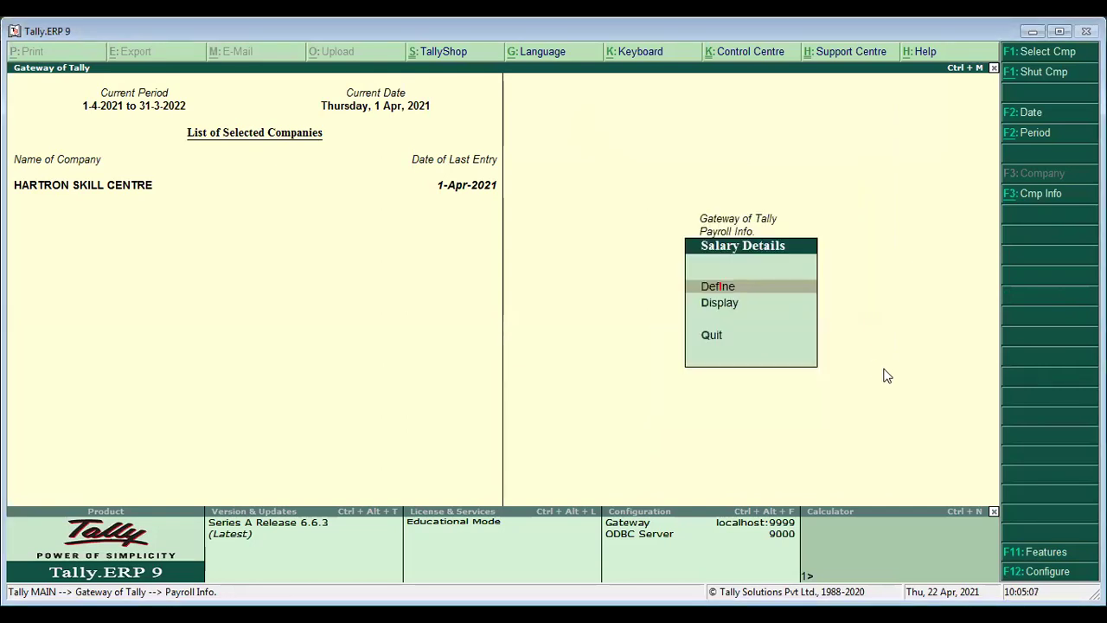
pyautogui.press('Return')
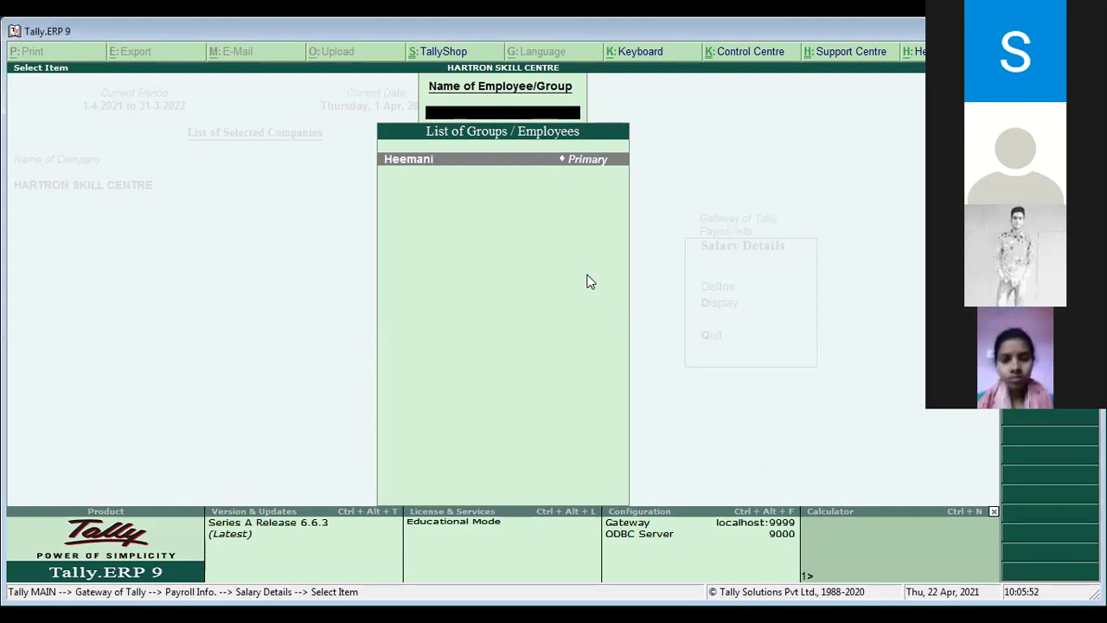
pyautogui.press('Return')
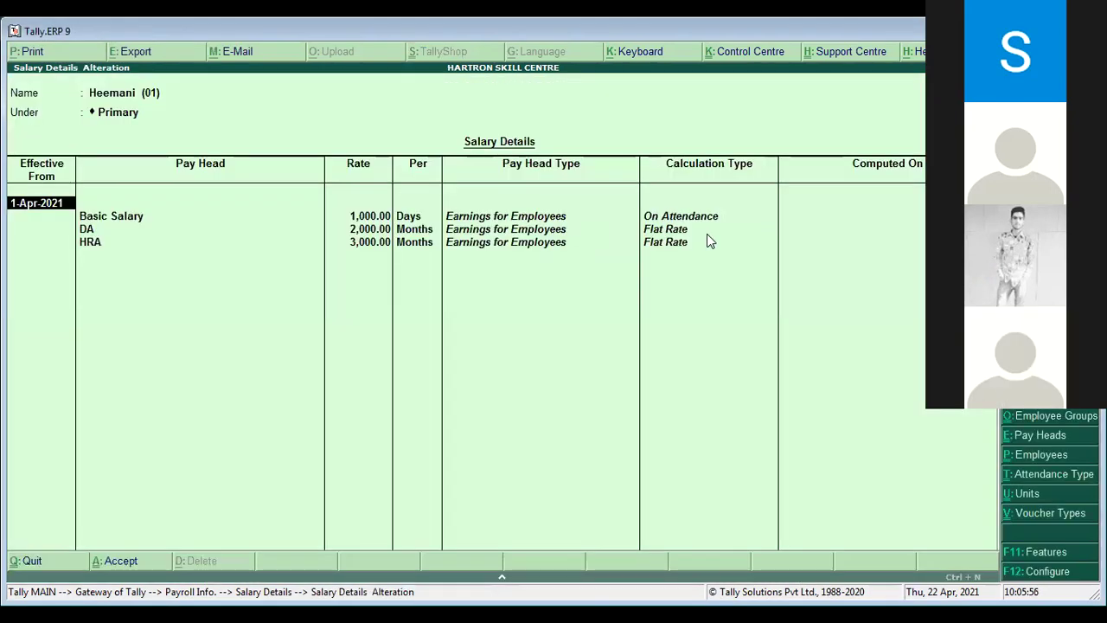
# Keep the 1-Apr-2021 pay heads and rates, and add a new effective date of 1-May-2021 below them.
pyautogui.press('Return')
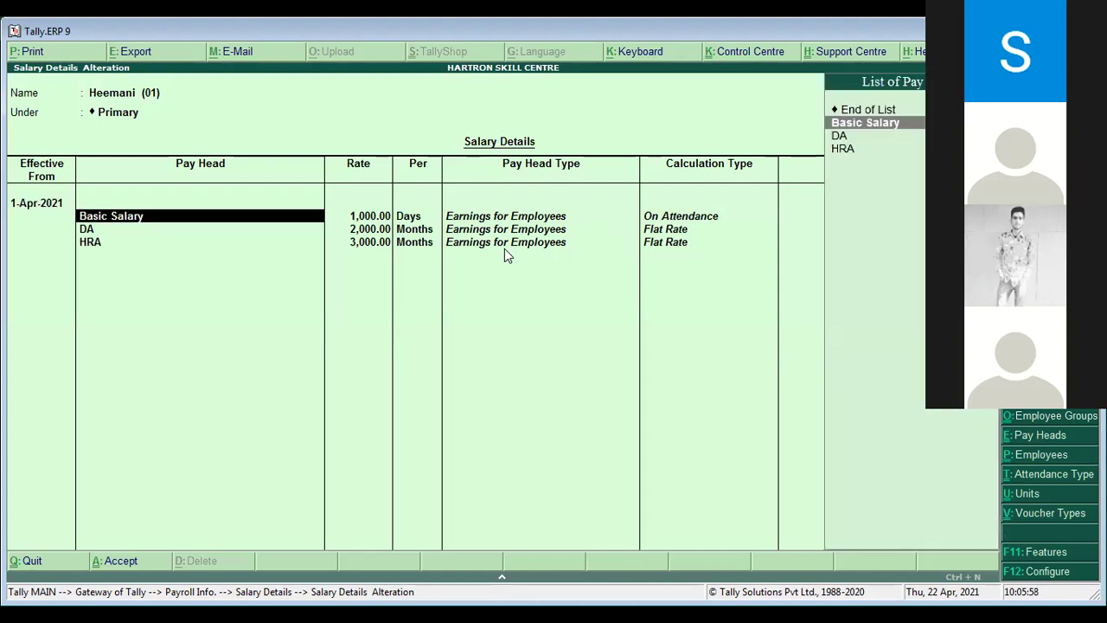
pyautogui.press('Return')
pyautogui.press('Return')
pyautogui.press('Return')
pyautogui.press('Return')
pyautogui.press('Return')
pyautogui.press('Return')
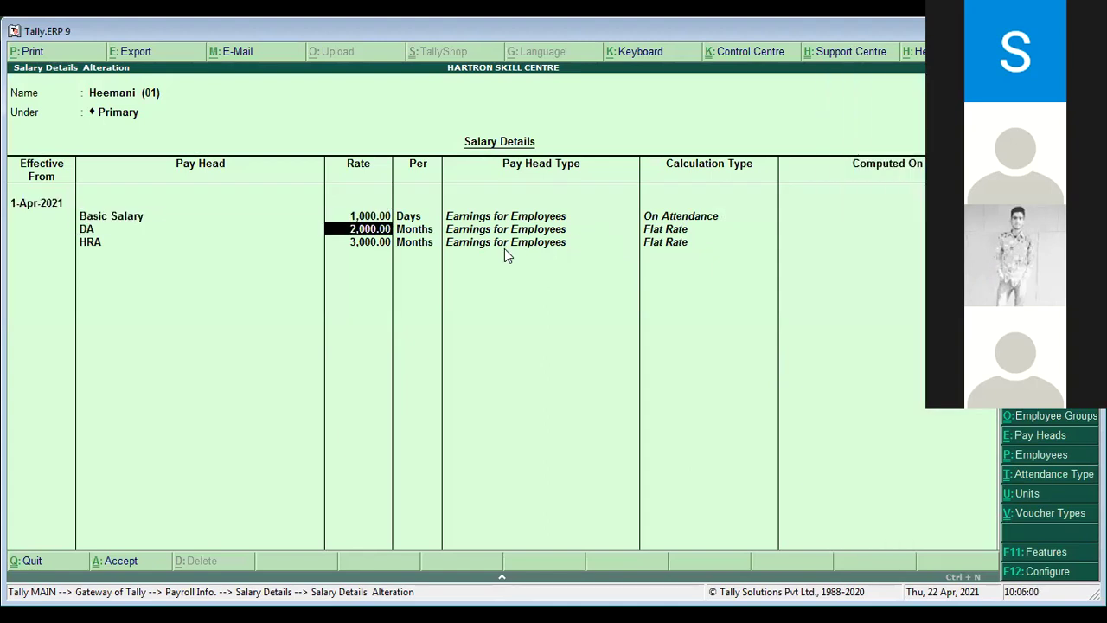
pyautogui.press('Return')
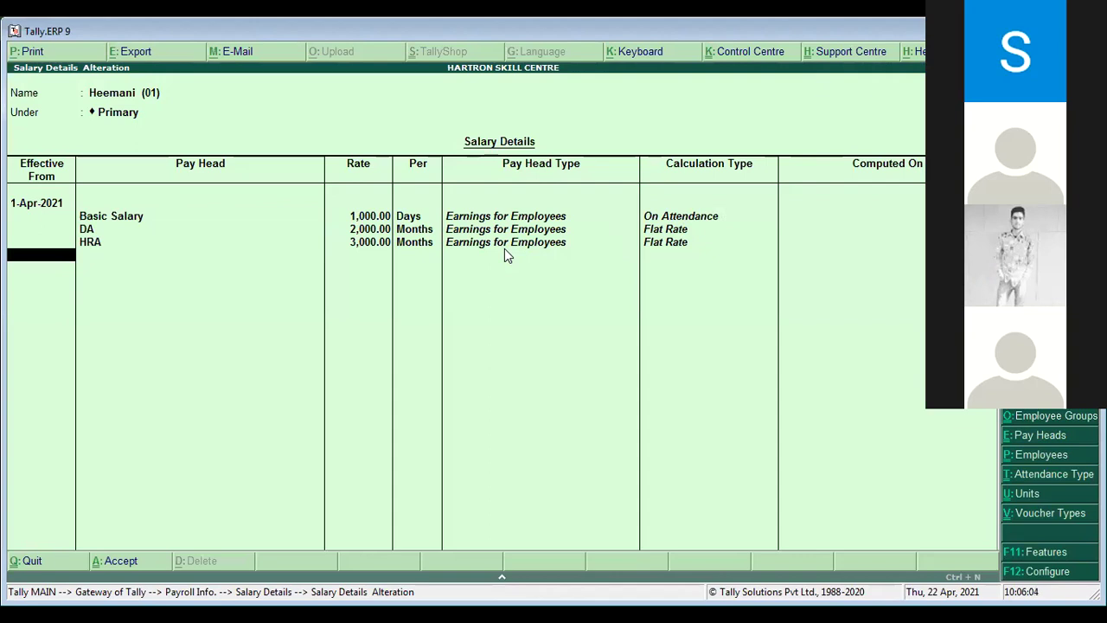
pyautogui.write('1/5/21')
pyautogui.press('Return')
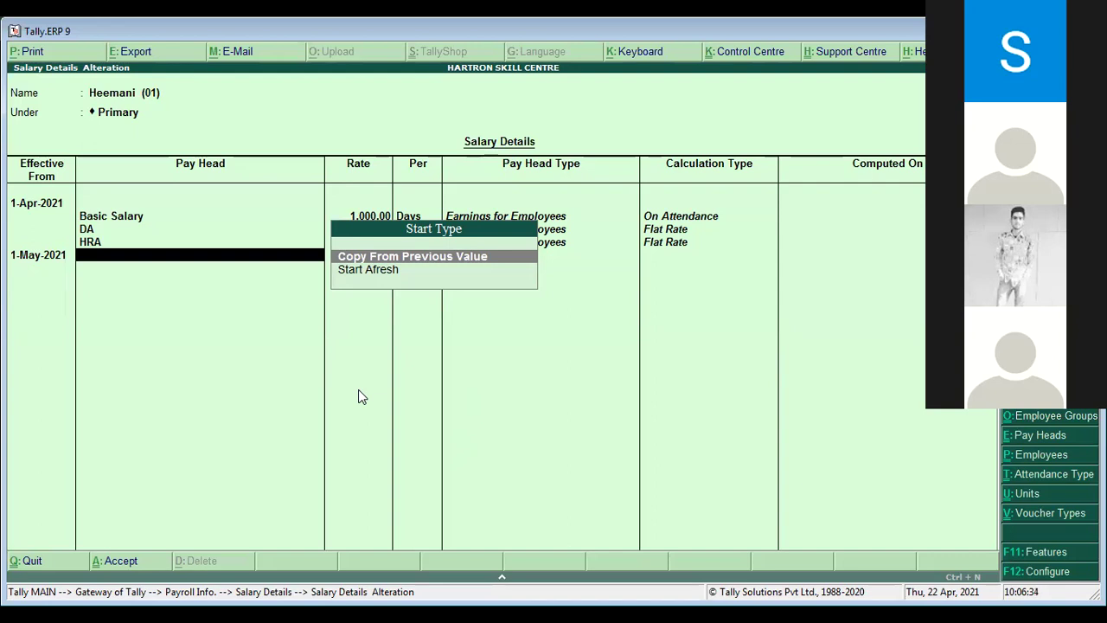
# Fill the 1-May-2021 salary entry with Copy From Previous Value, keeping the copied Basic Salary and DA lines.
pyautogui.press('Down')
pyautogui.press('Up')
pyautogui.press('Return')
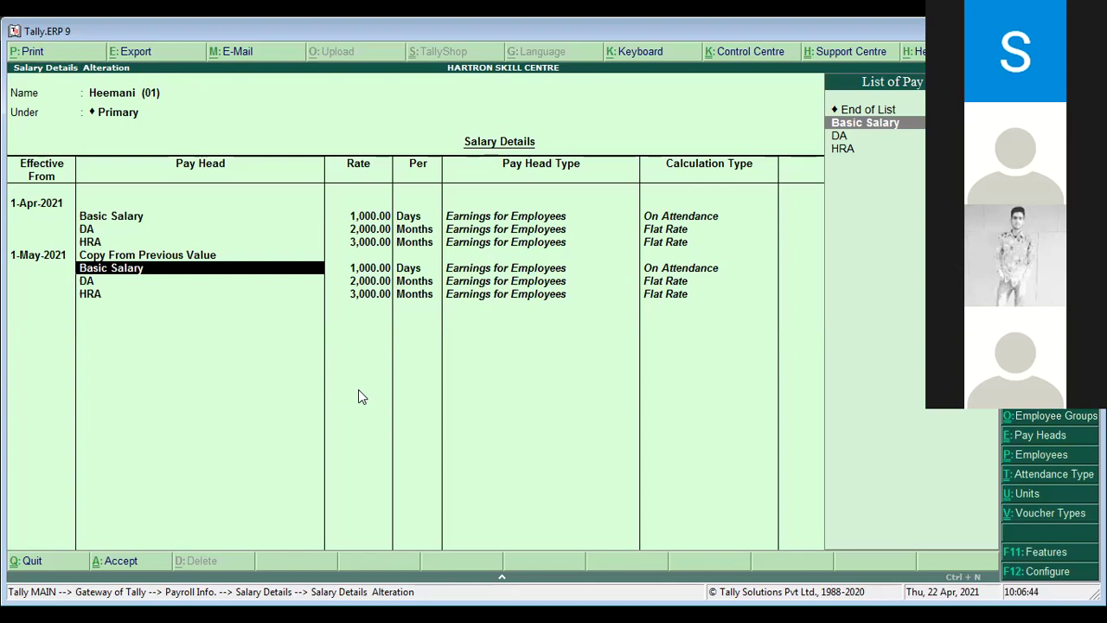
pyautogui.press('Return')
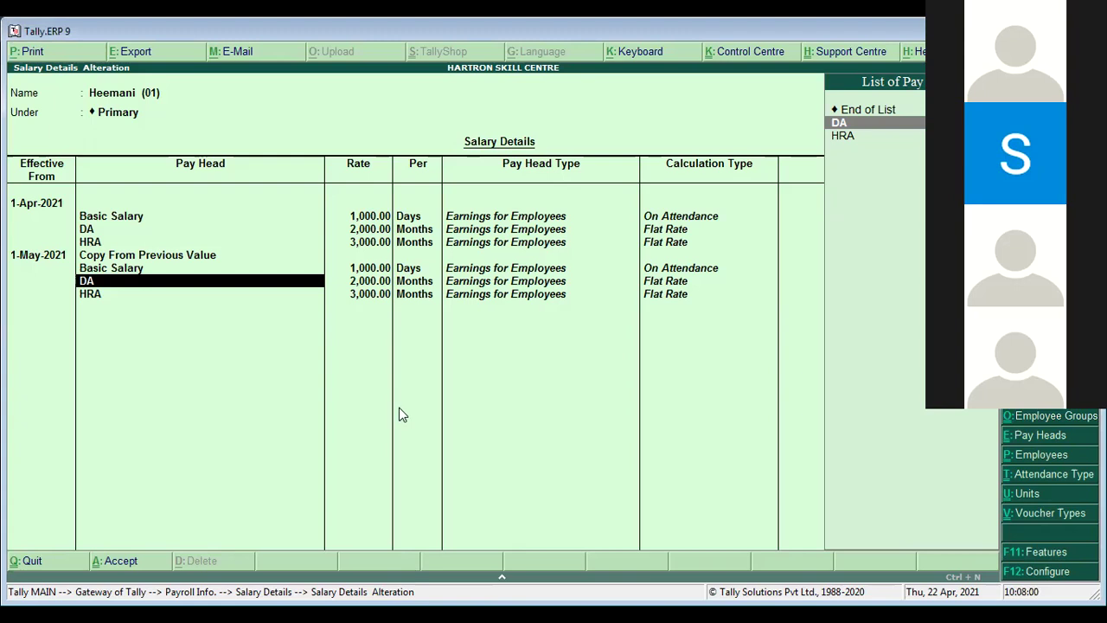
pyautogui.press('Return')
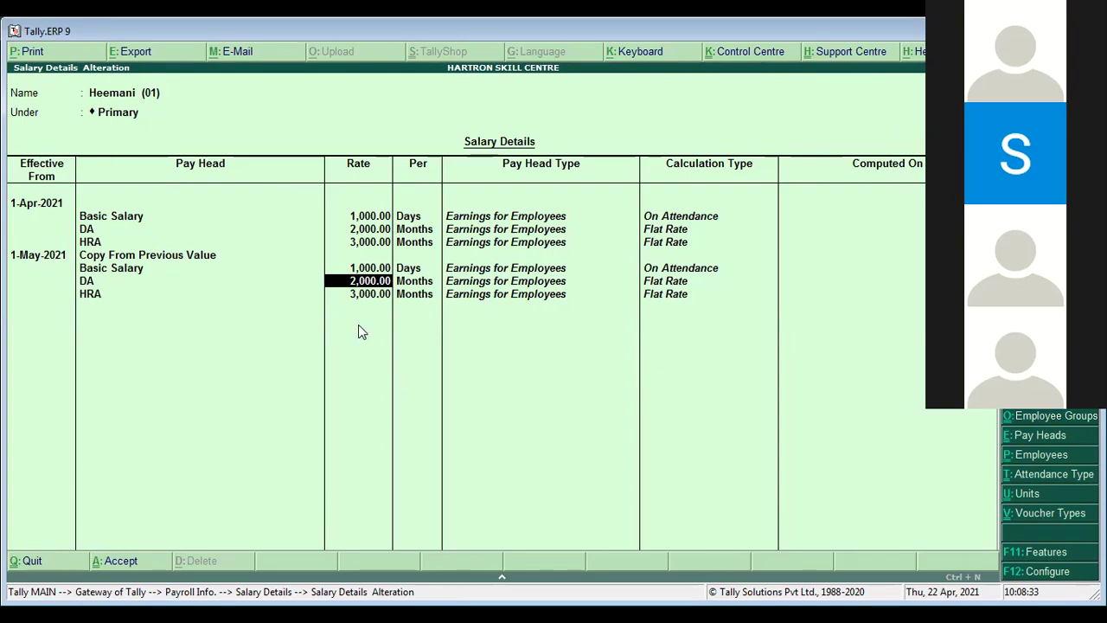
pyautogui.press('Return')
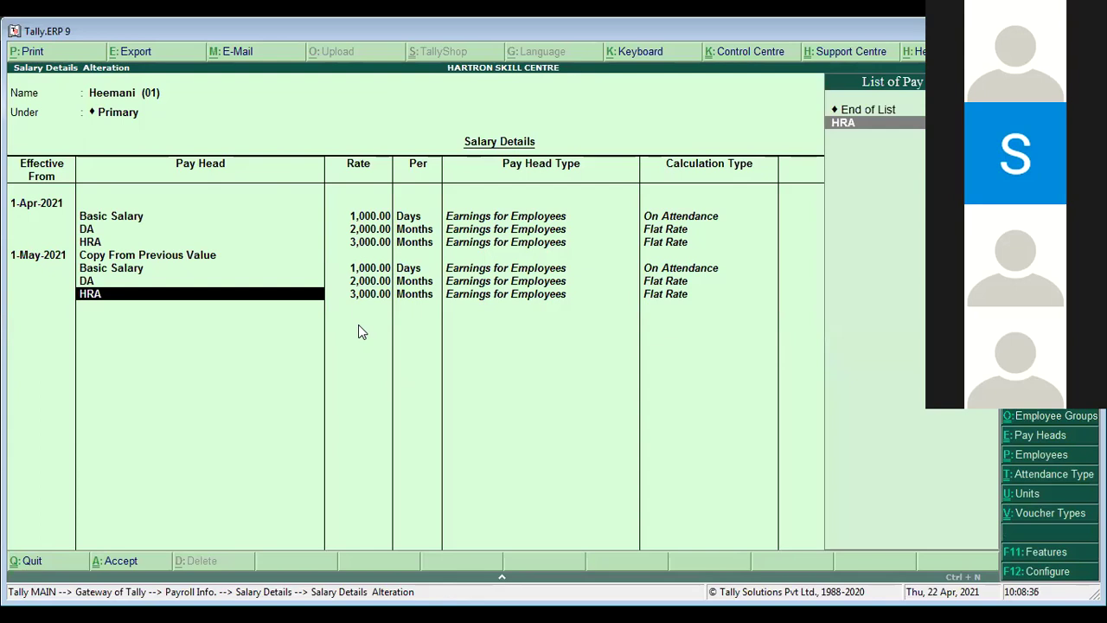
# Go back to the 1-May-2021 start type, reselect Copy From Previous Value, and advance to the DA rate.
pyautogui.press('Up')
pyautogui.press('Up')
pyautogui.press('Up')
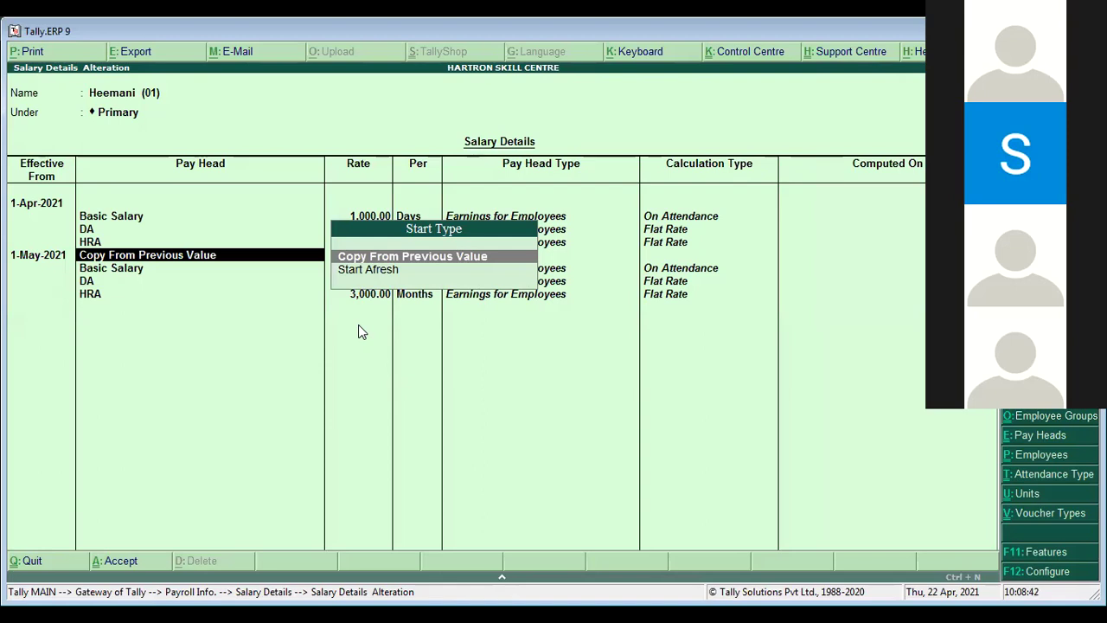
pyautogui.press('Return')
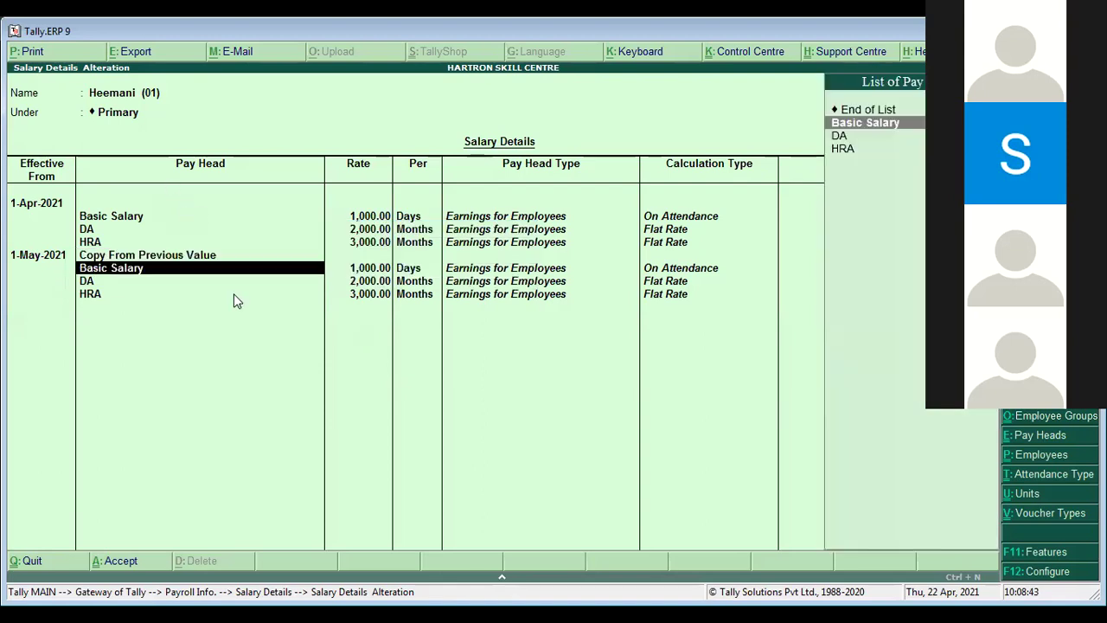
pyautogui.press('Return')
pyautogui.press('Return')
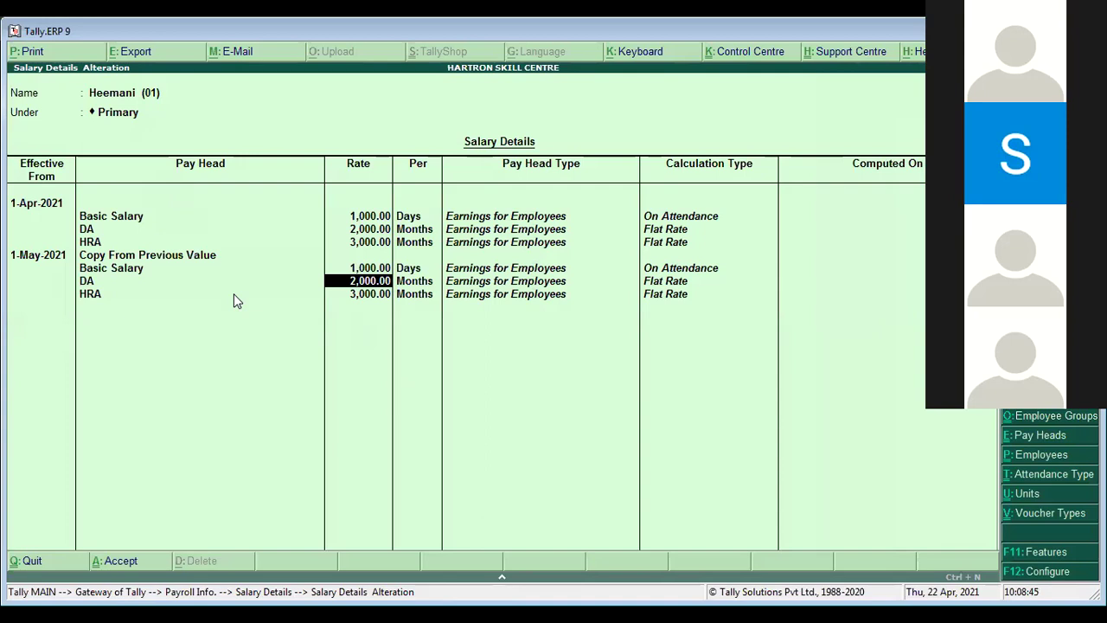
# Compare the Start Afresh option for 1-May-2021, reapply Copy From Previous Value, and advance through the copied lines to HRA.
pyautogui.press('Up')
pyautogui.press('Up')
pyautogui.press('Up')
pyautogui.press('Up')
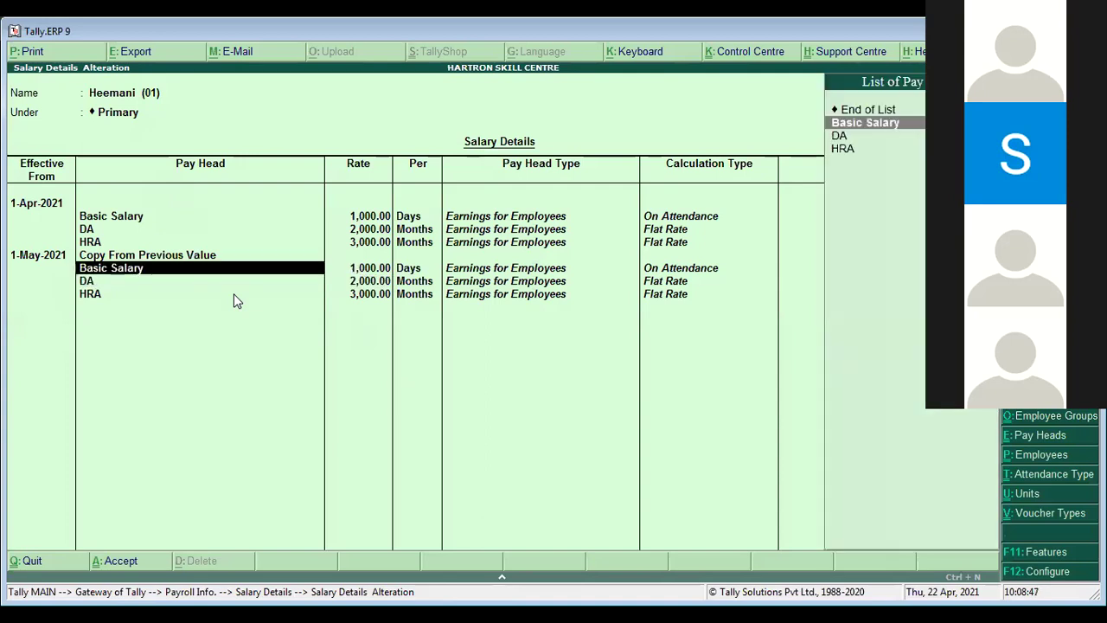
pyautogui.press('Down')
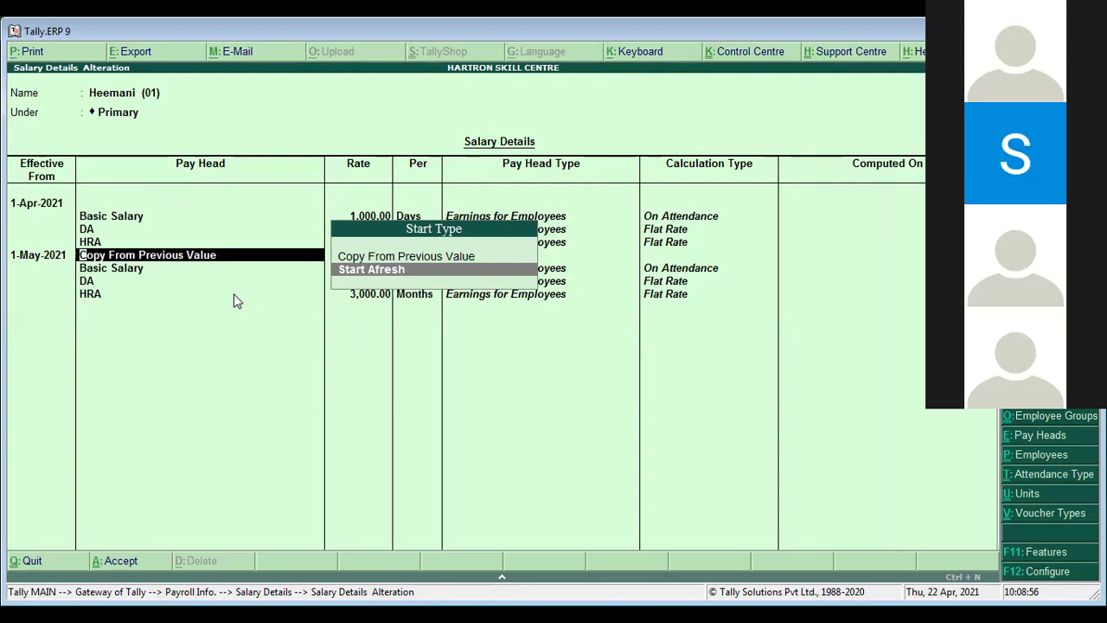
pyautogui.press('Up')
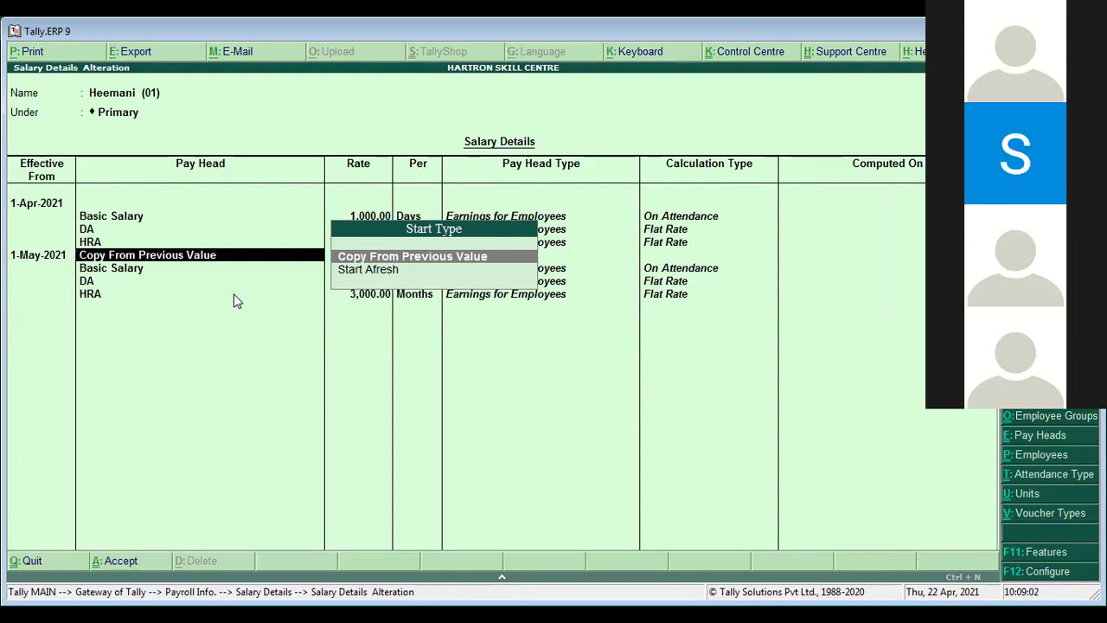
pyautogui.press('Return')
pyautogui.press('Return')
pyautogui.press('Return')
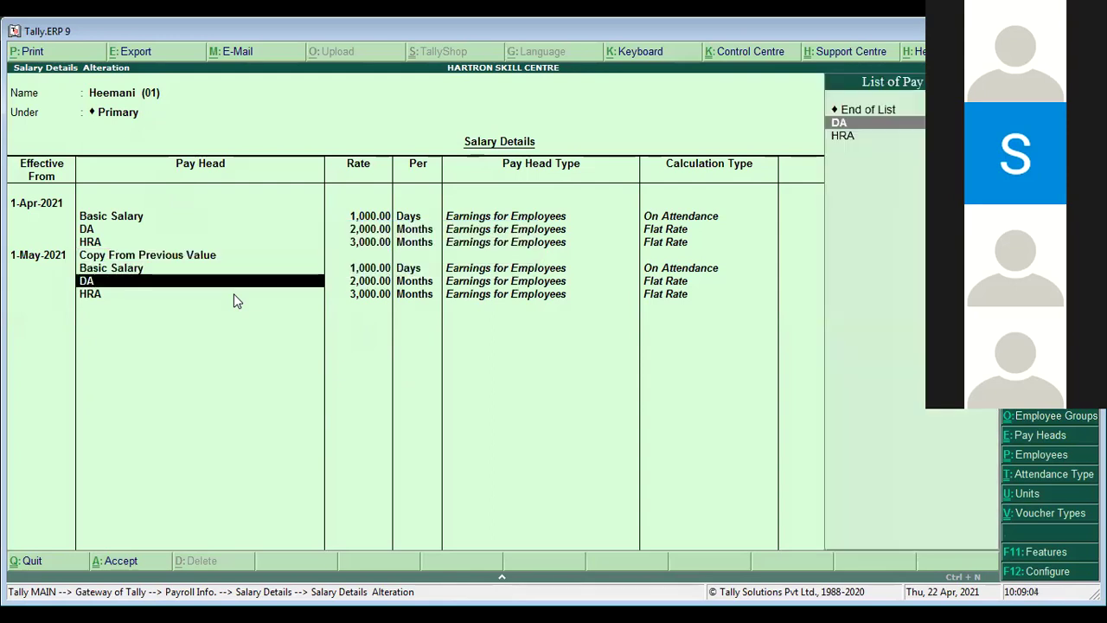
pyautogui.press('Return')
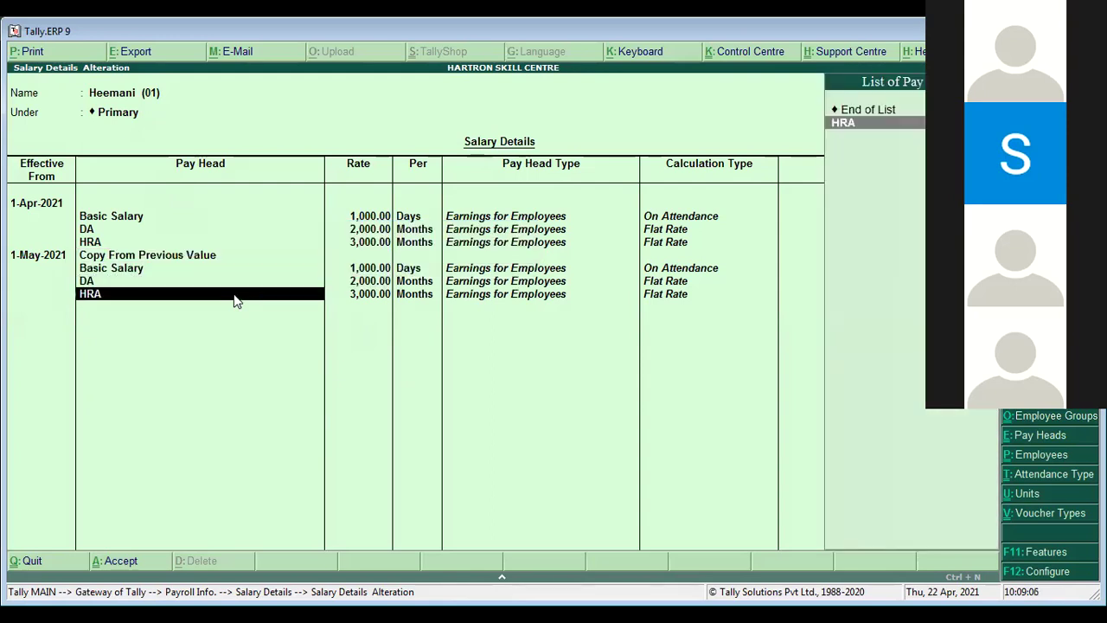
# Keep the copied HRA line at 3,000.00 for 1-May-2021, save the salary details, and reopen the same employee's record.
pyautogui.press('Return')
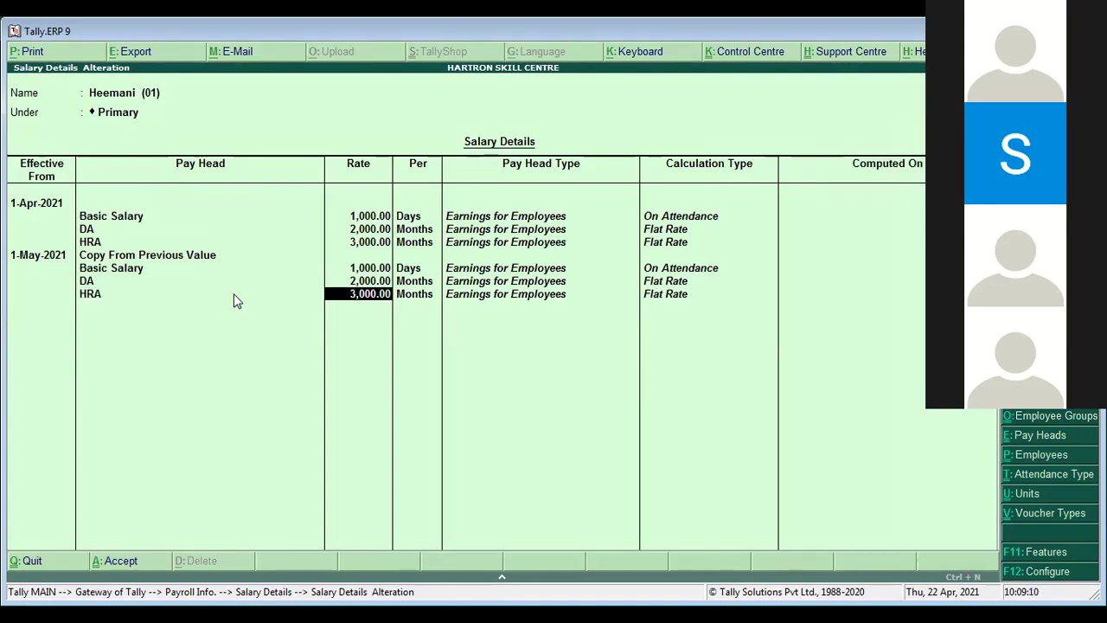
pyautogui.press('Return')
pyautogui.press('Return')
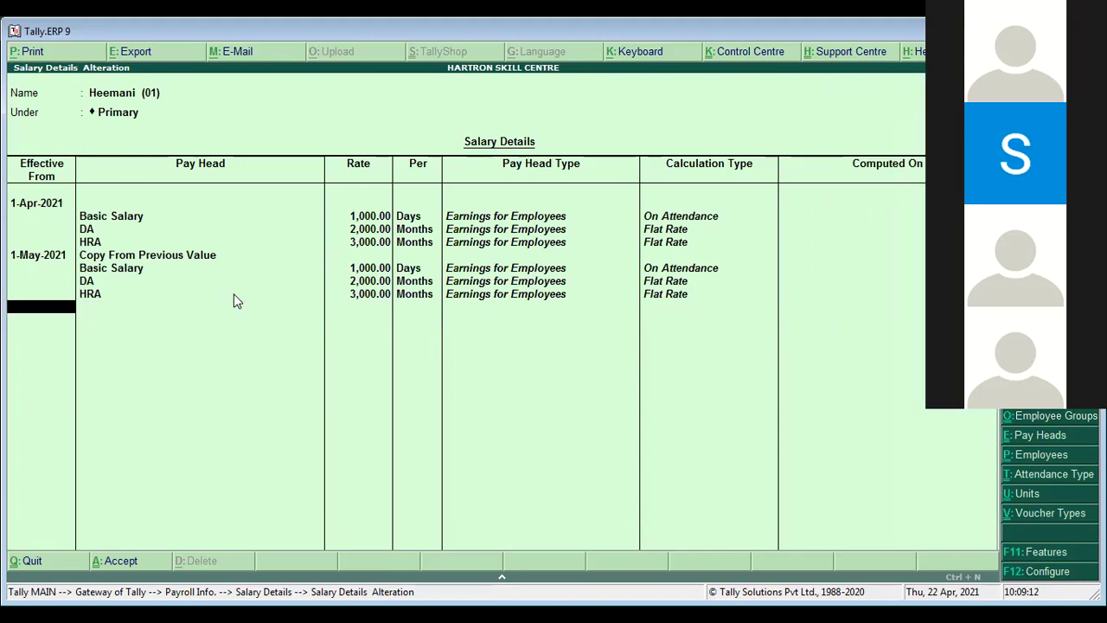
pyautogui.press('Return')
pyautogui.press('Return')
pyautogui.press('Return')
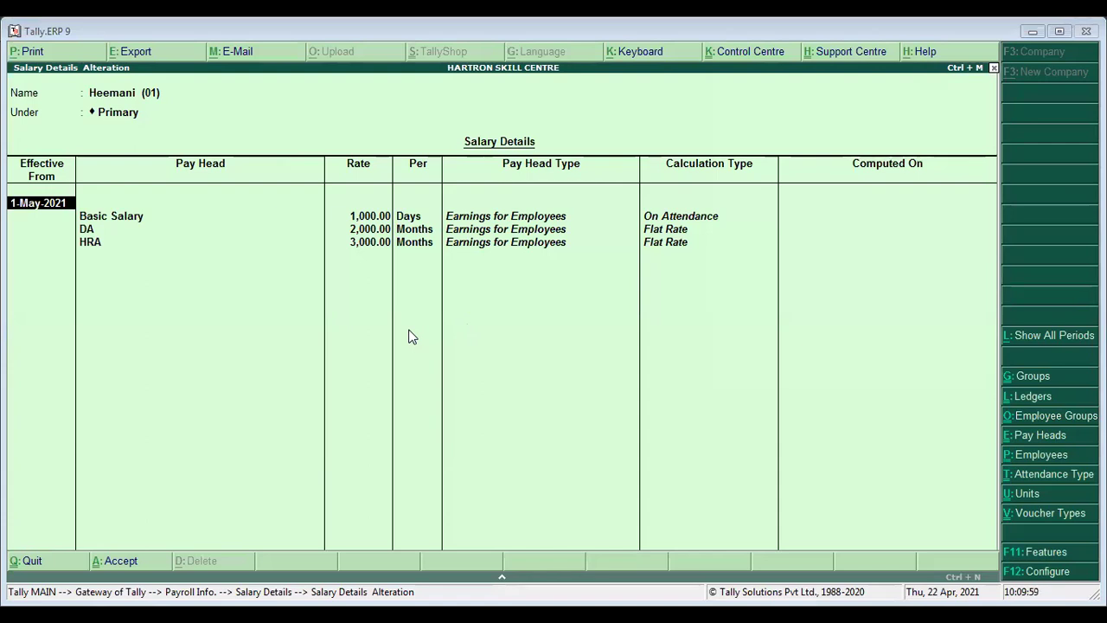
# Go through the 1-May-2021 Basic Salary, DA and HRA lines unchanged, accept the salary details, and leave employee selection.
pyautogui.press('Return')
pyautogui.press('Return')
pyautogui.press('Return')
pyautogui.press('Return')
pyautogui.press('Return')
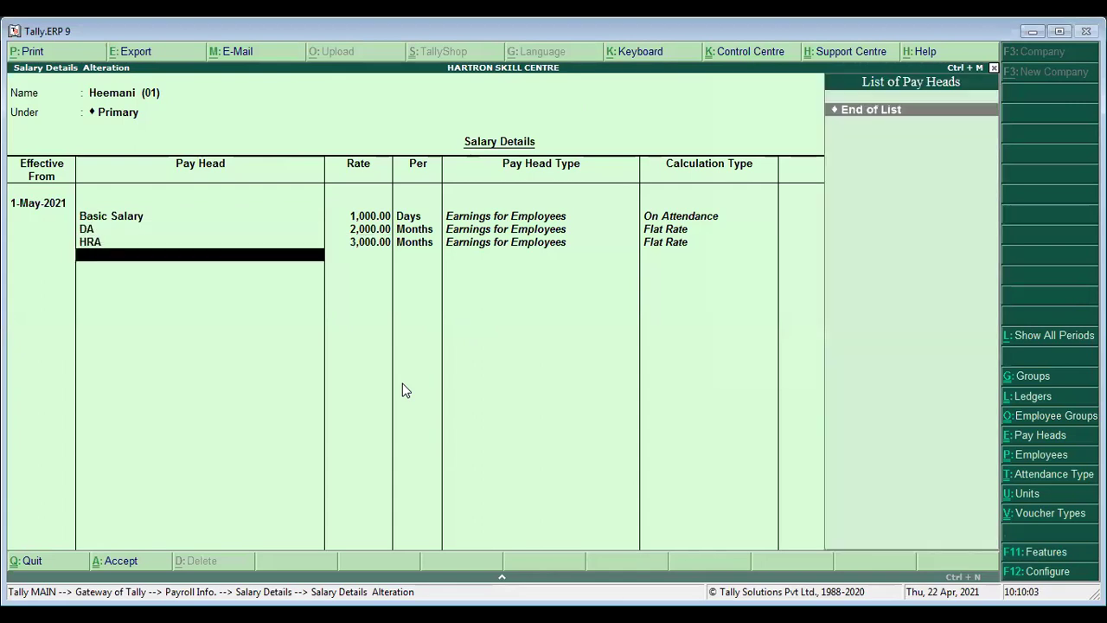
pyautogui.hotkey('ctrl', 'a')
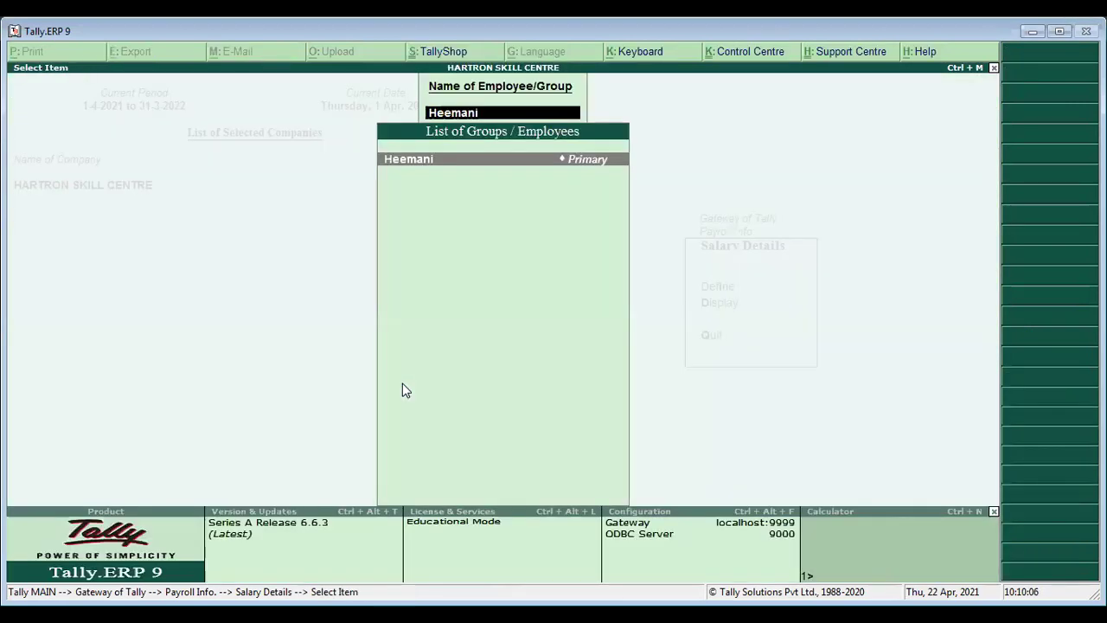
pyautogui.press('Escape')
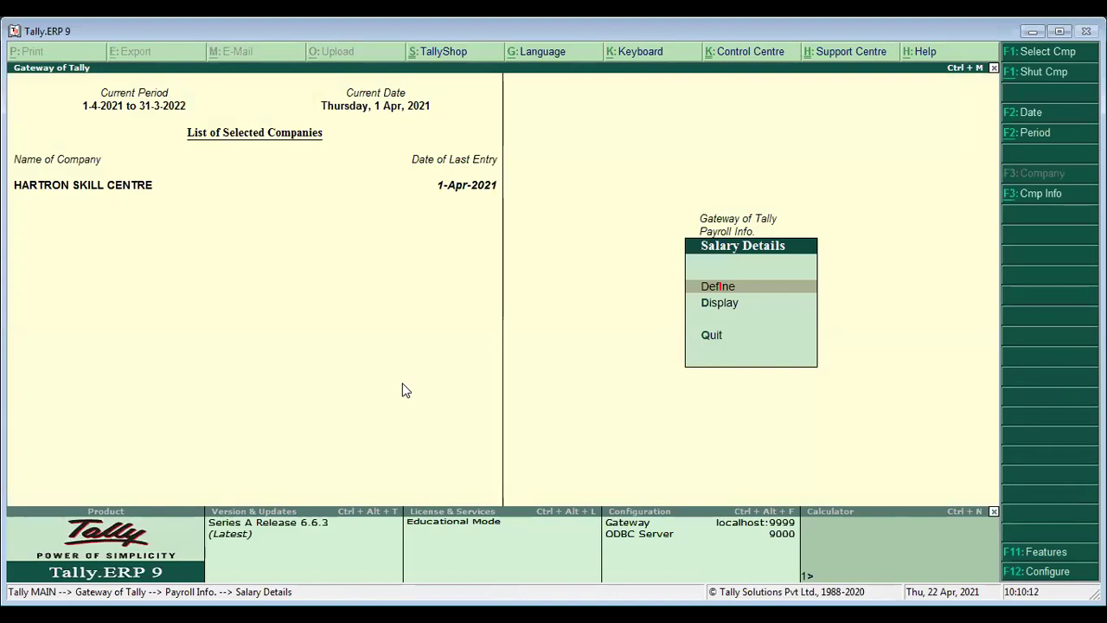
# Leave the payroll masters and start a new attendance voucher from the payroll voucher transactions.
pyautogui.press('Down')
pyautogui.press('Up')
pyautogui.press('Escape')
pyautogui.press('Up')
pyautogui.press('Up')
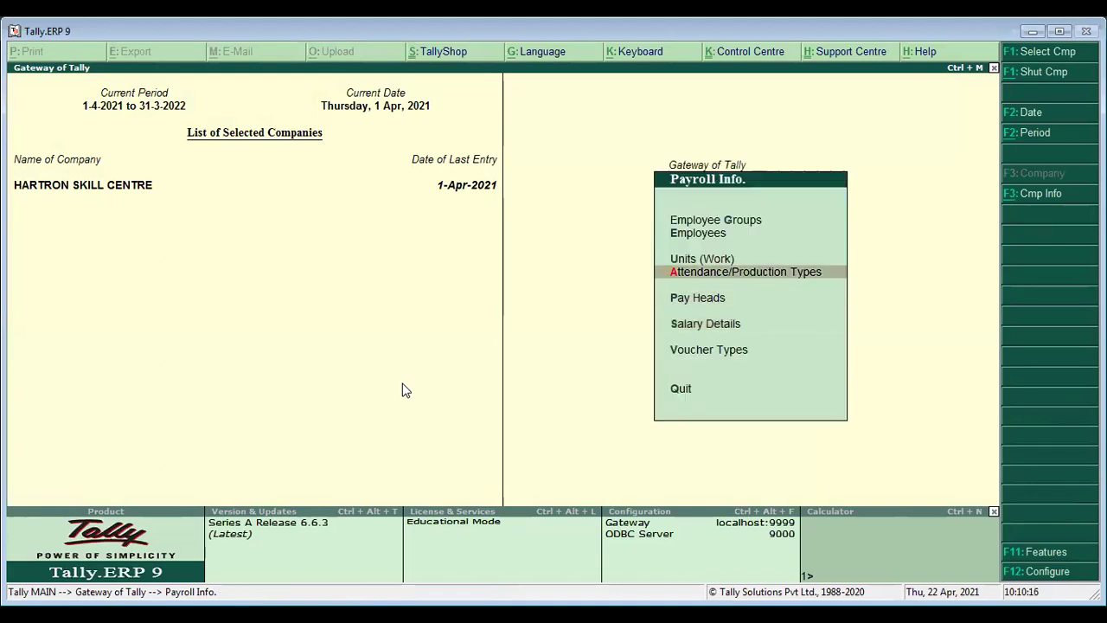
pyautogui.press('Escape')
pyautogui.press('Down')
pyautogui.press('Down')
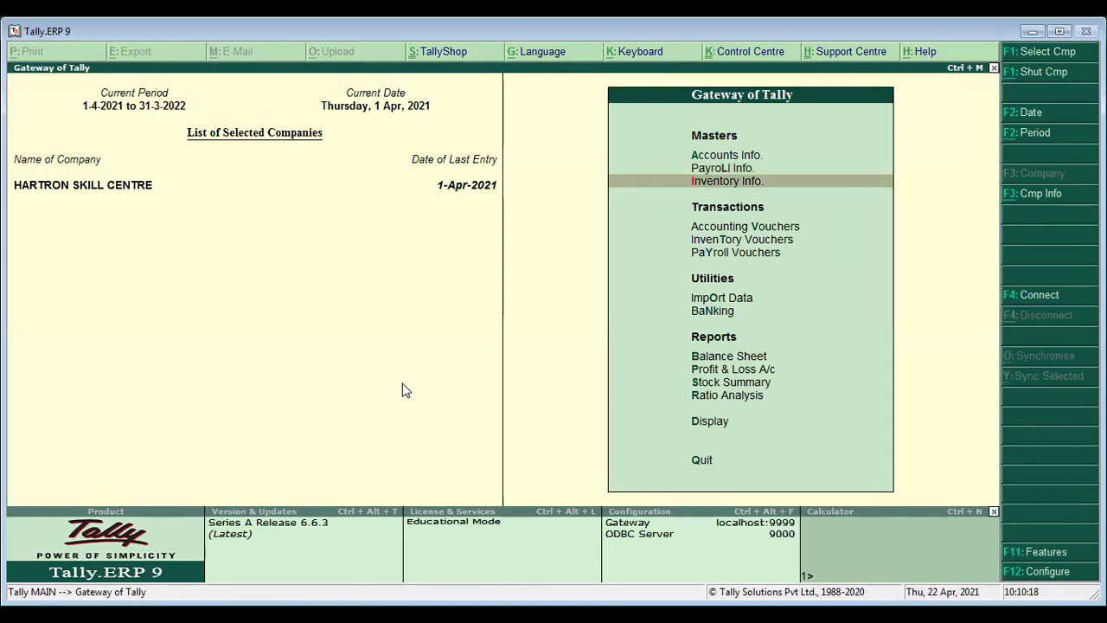
pyautogui.press('Down')
pyautogui.press('Down')
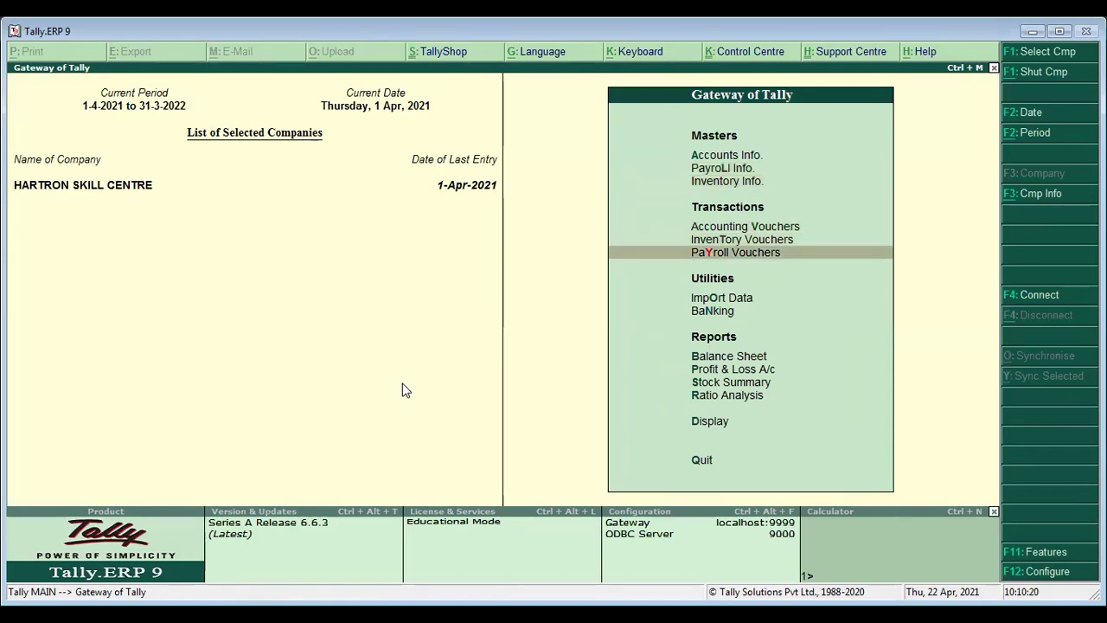
pyautogui.press('Return')
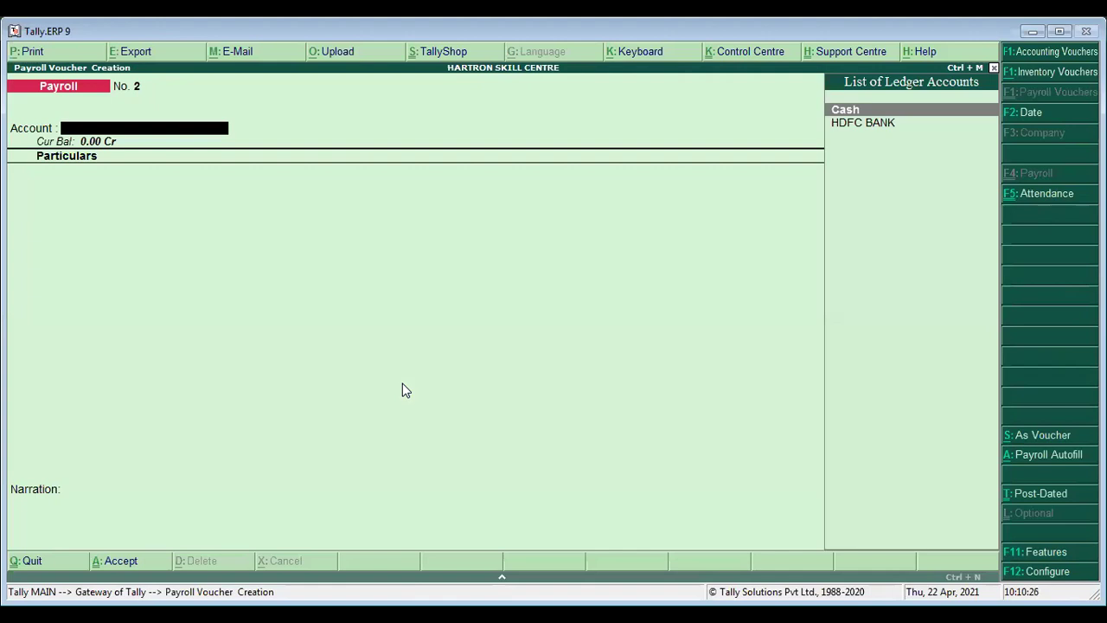
pyautogui.press('F5')
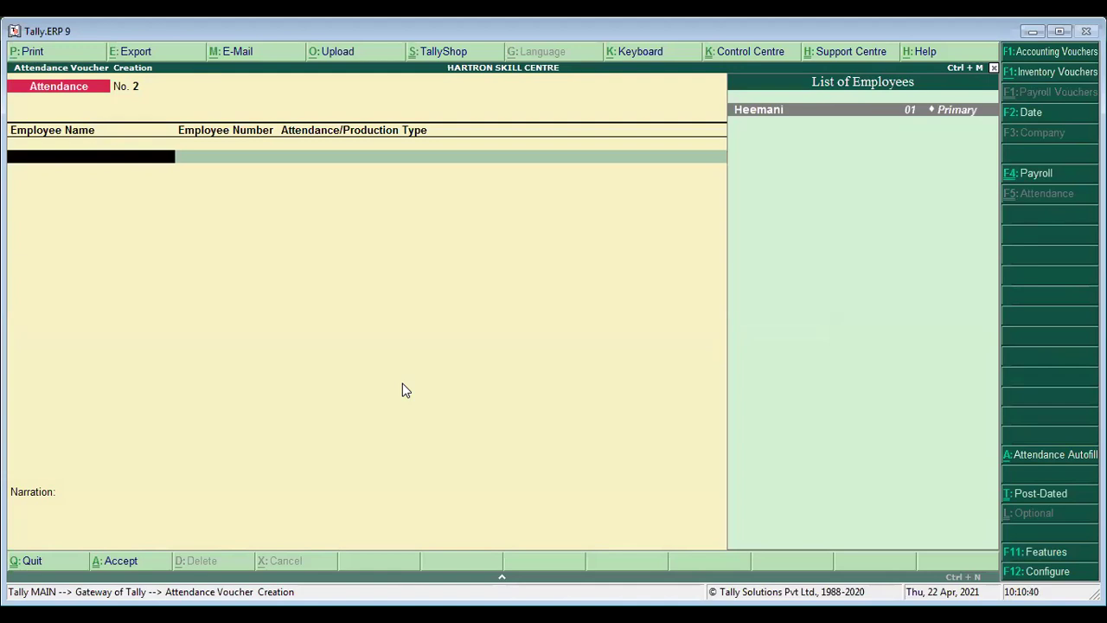
# Record 29 days of Present for the employee in the attendance voucher.
pyautogui.press('Return')
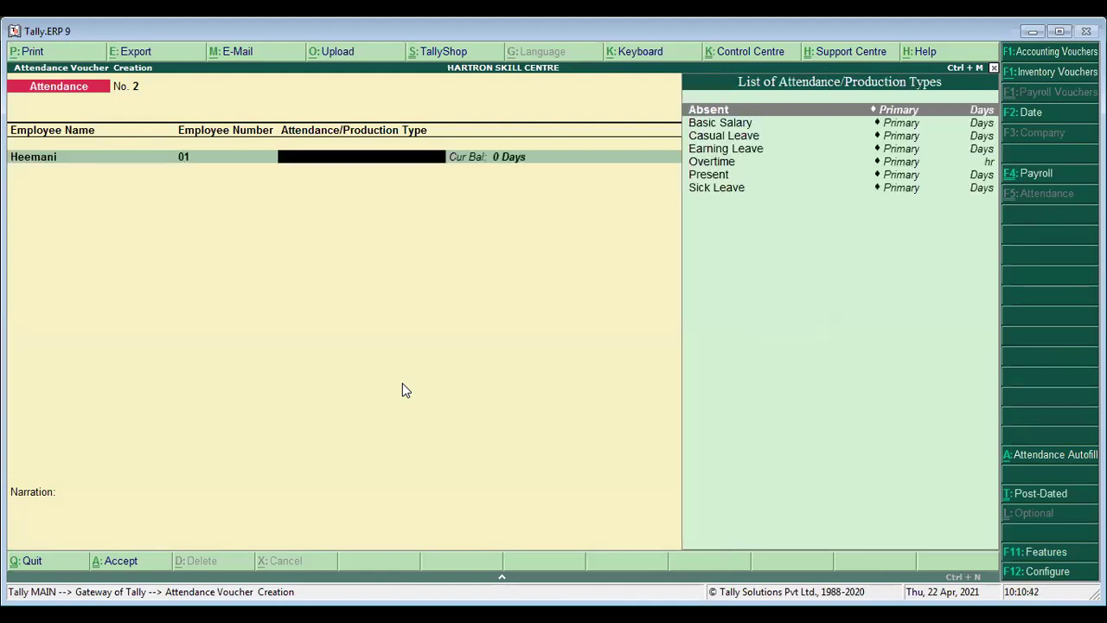
pyautogui.write('PRES')
pyautogui.press('Return')
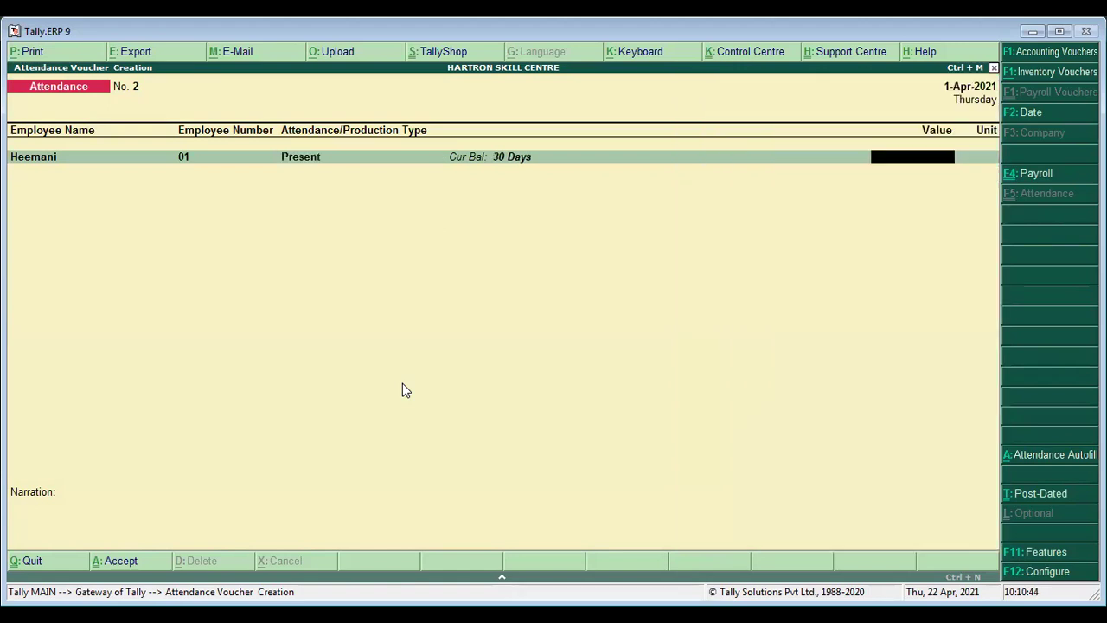
pyautogui.write('3')
pyautogui.write('0')
pyautogui.write('29')
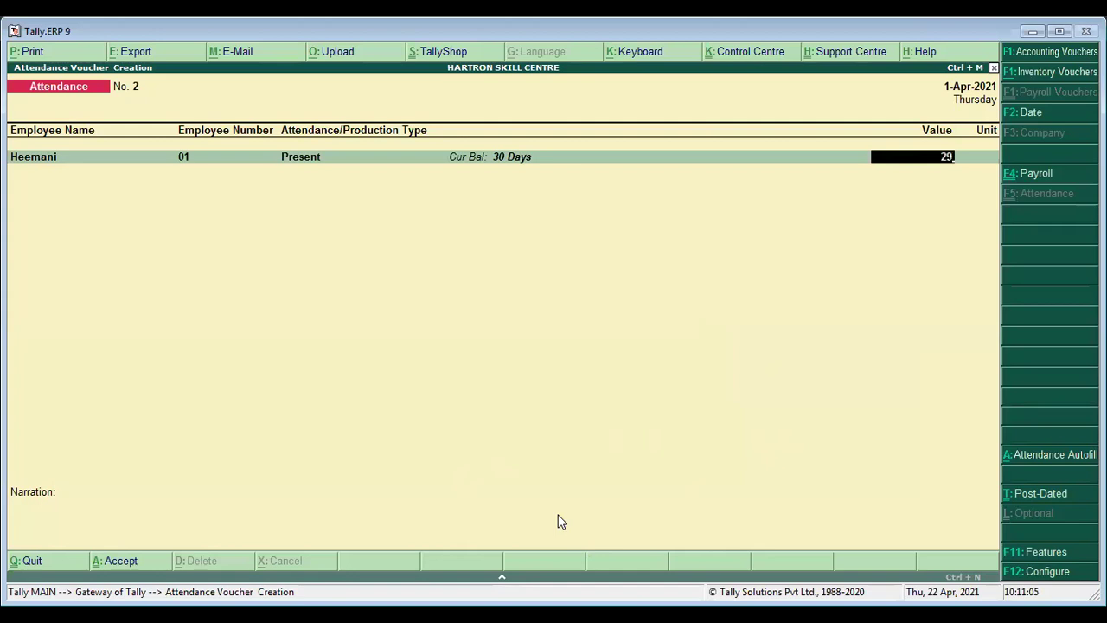
pyautogui.press('Return')
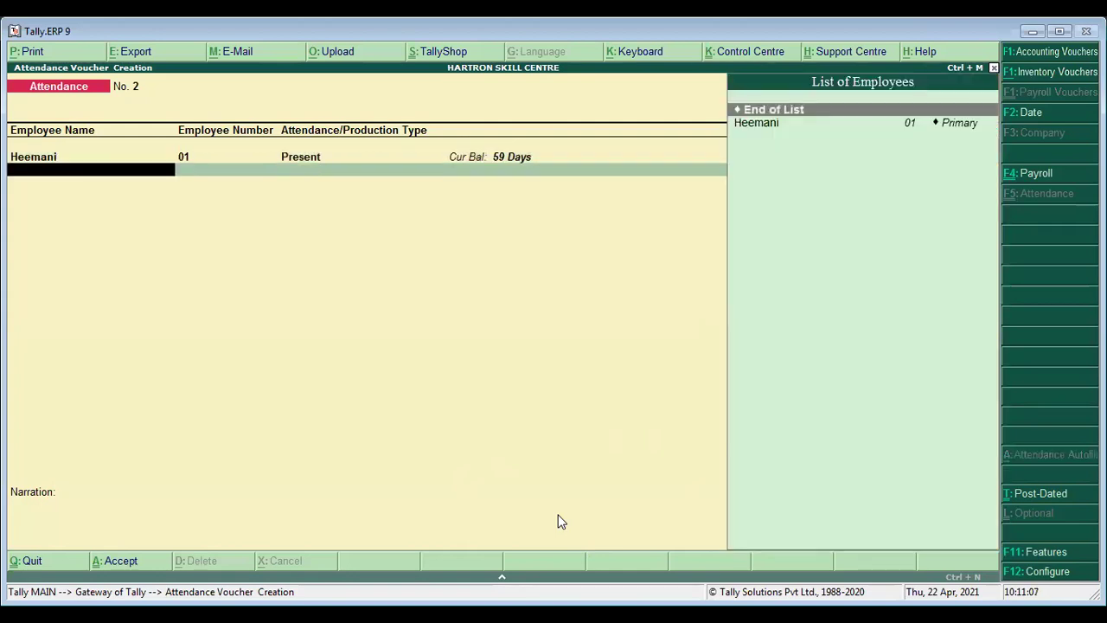
# Add an Absent line of 1 day for the same employee and save the attendance voucher without a narration.
pyautogui.press('Down')
pyautogui.press('Return')
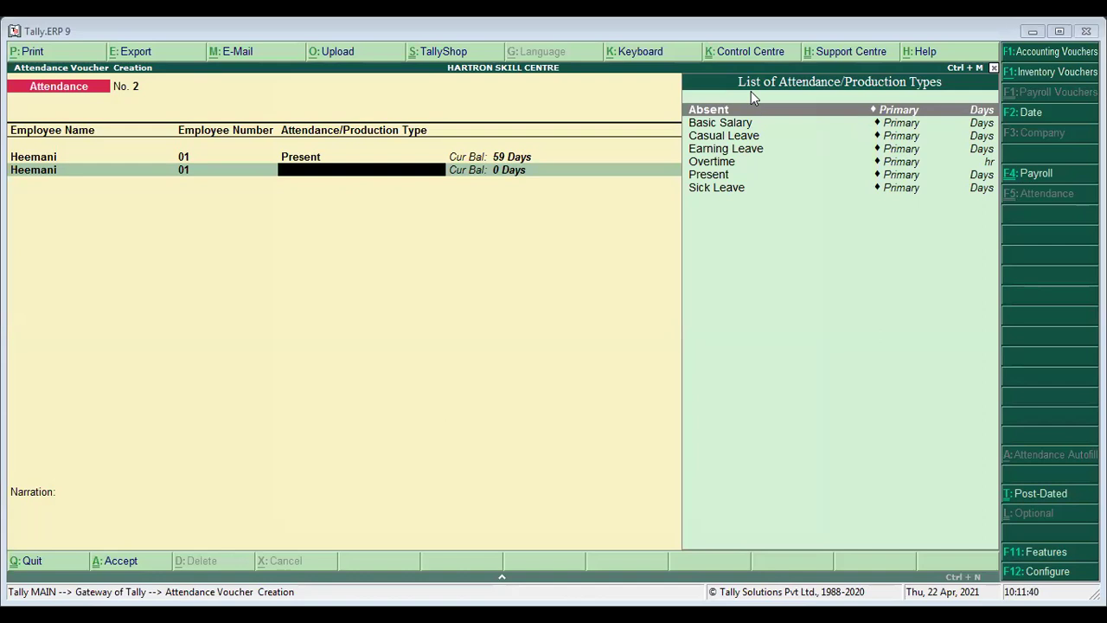
pyautogui.press('Down')
pyautogui.press('Up')
pyautogui.press('Return')
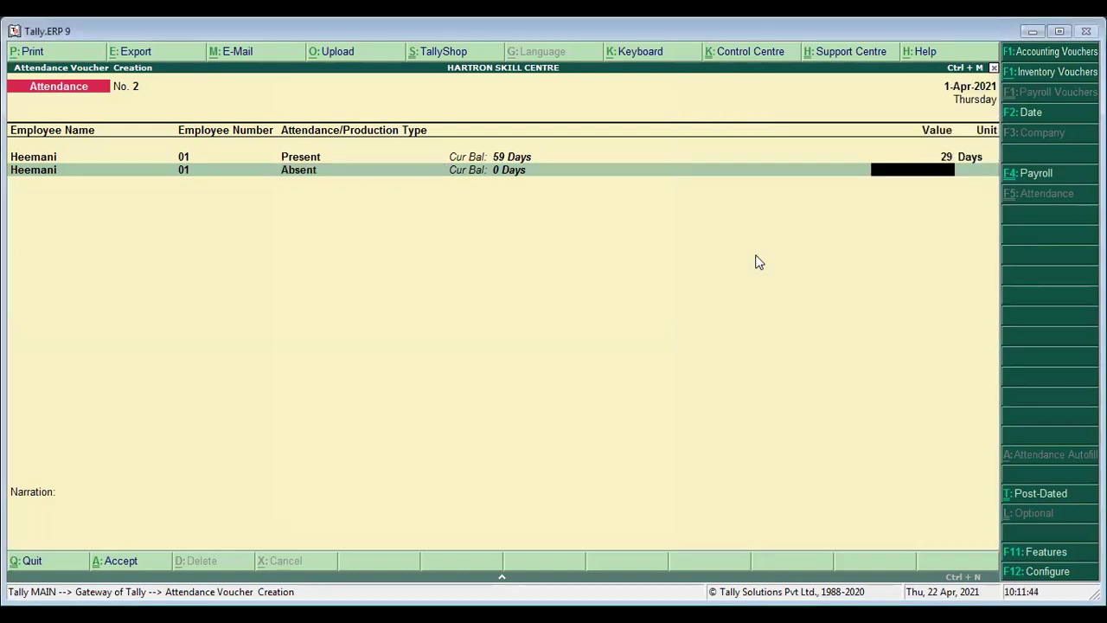
pyautogui.write('1')
pyautogui.press('Return')
pyautogui.press('Return')
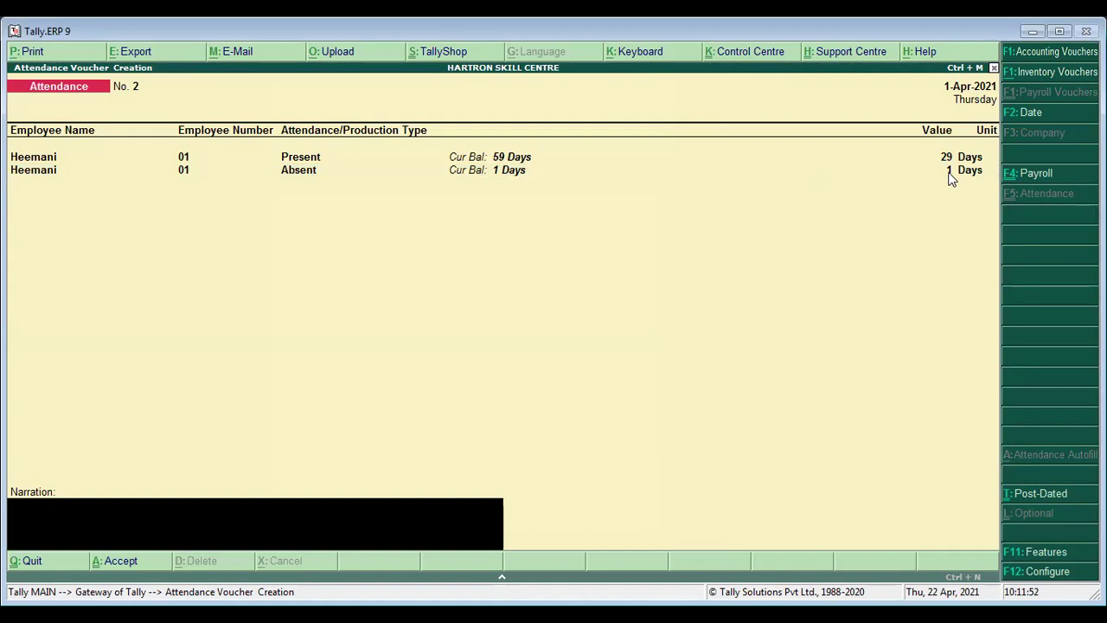
pyautogui.press('Return')
pyautogui.press('Return')
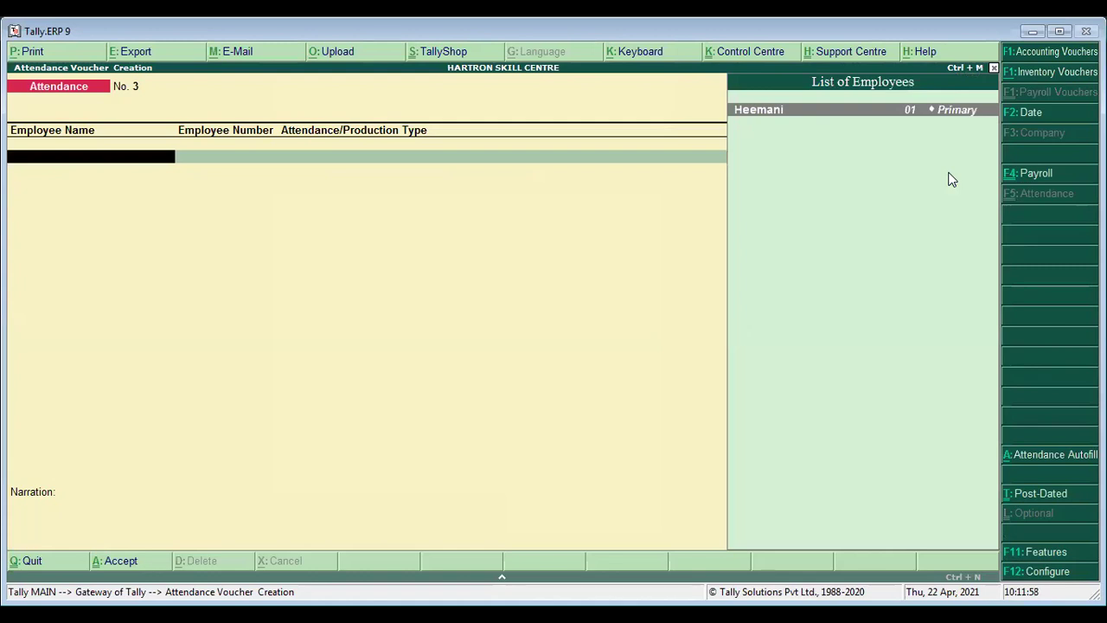
# Leave the new attendance voucher, start a payroll voucher, and begin Payroll Autofill.
pyautogui.press('Escape')
pyautogui.press('Return')
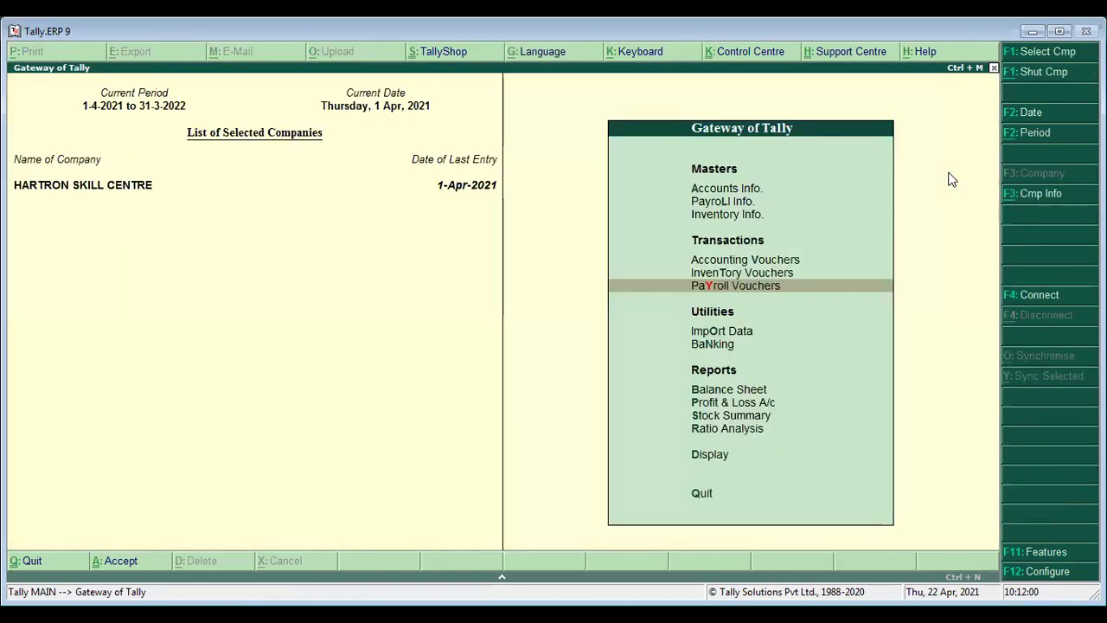
pyautogui.press('Up')
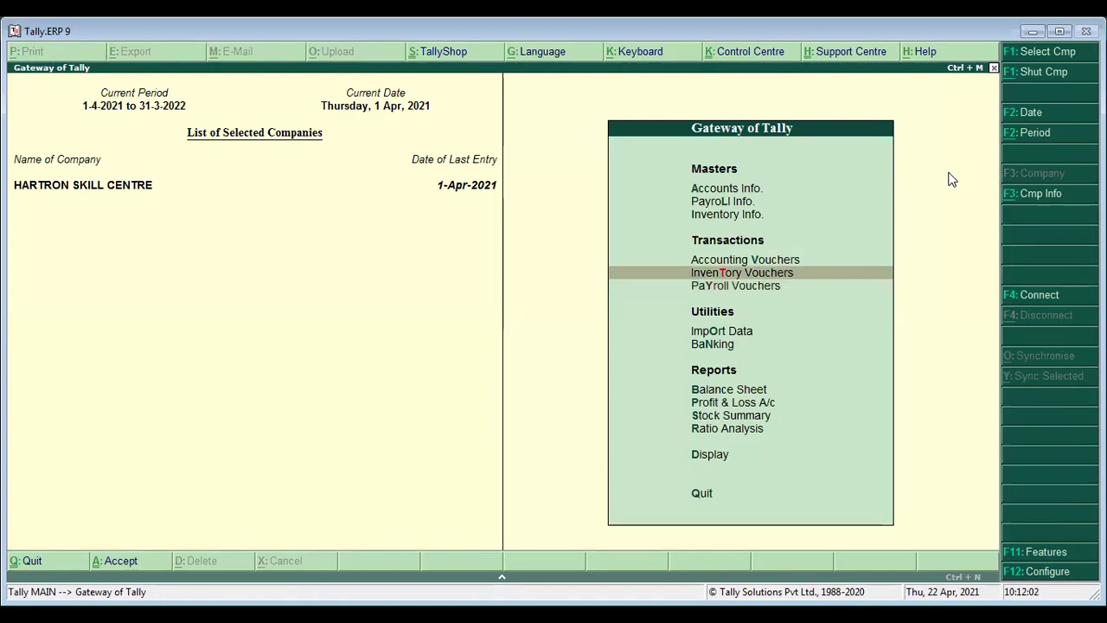
pyautogui.press('Down')
pyautogui.press('Return')
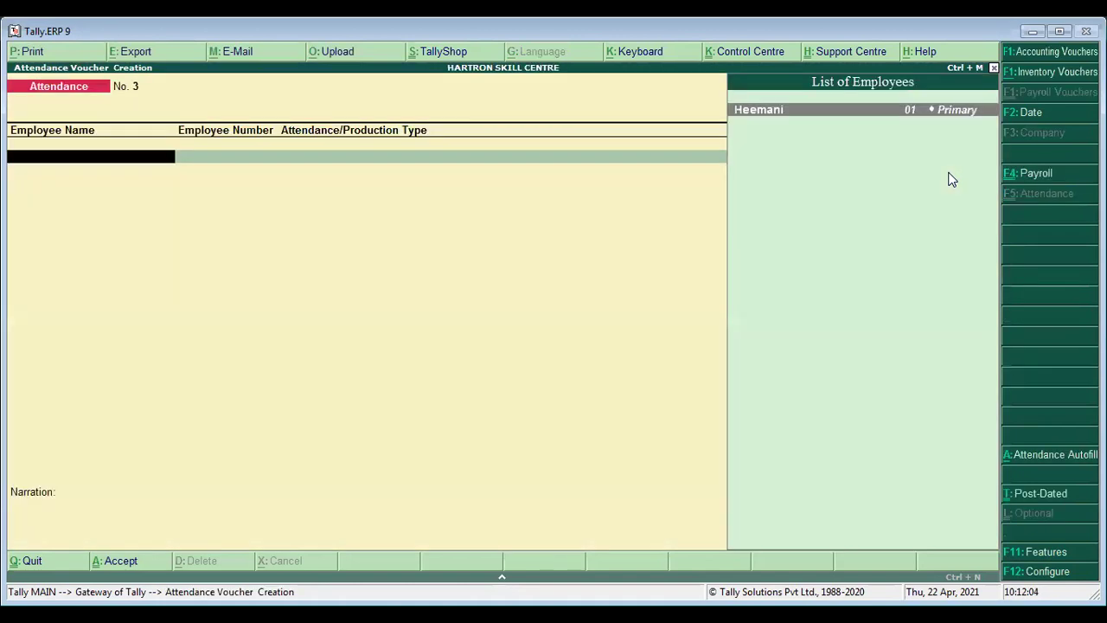
pyautogui.press('F4')
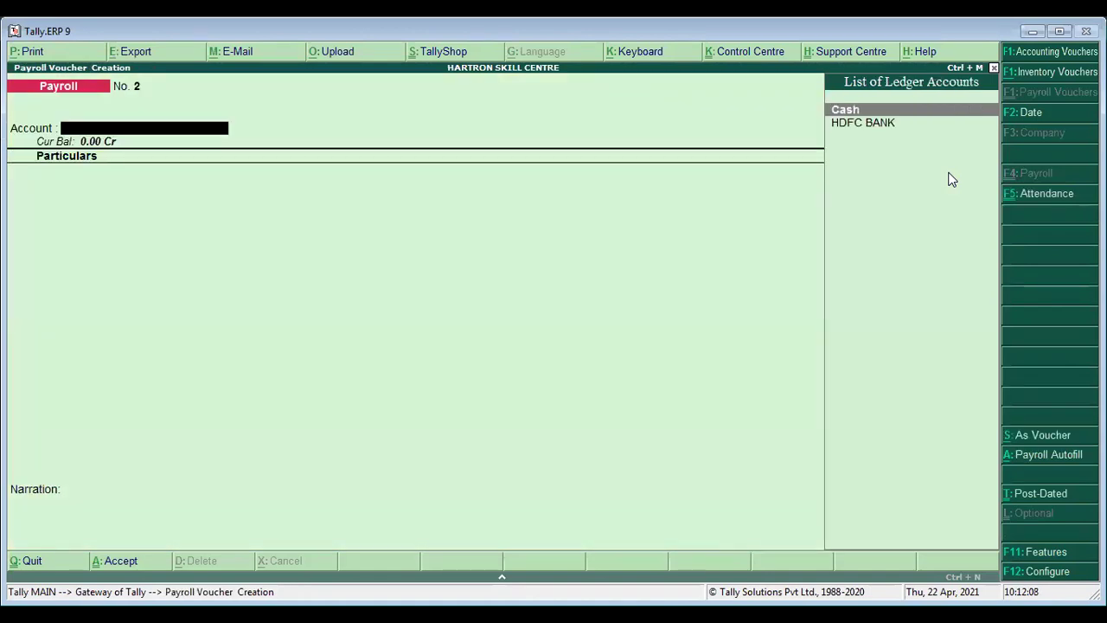
pyautogui.hotkey('alt', 'a')
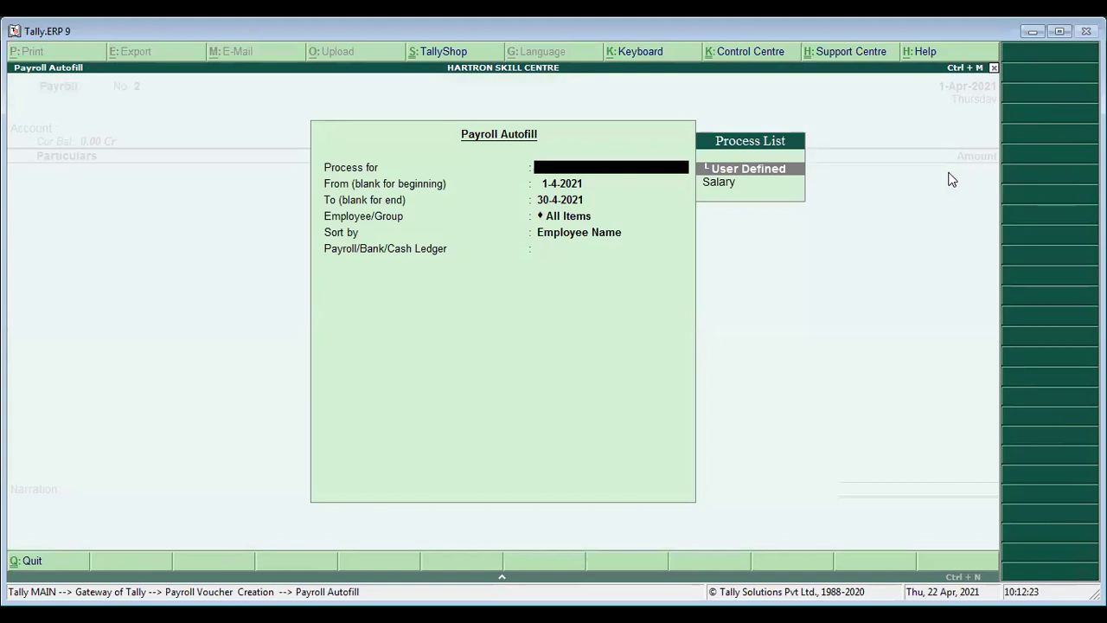
# Set the payroll autofill to process Salary from 1-4-2021 to 1-4-2021.
pyautogui.press('Down')
pyautogui.press('Return')
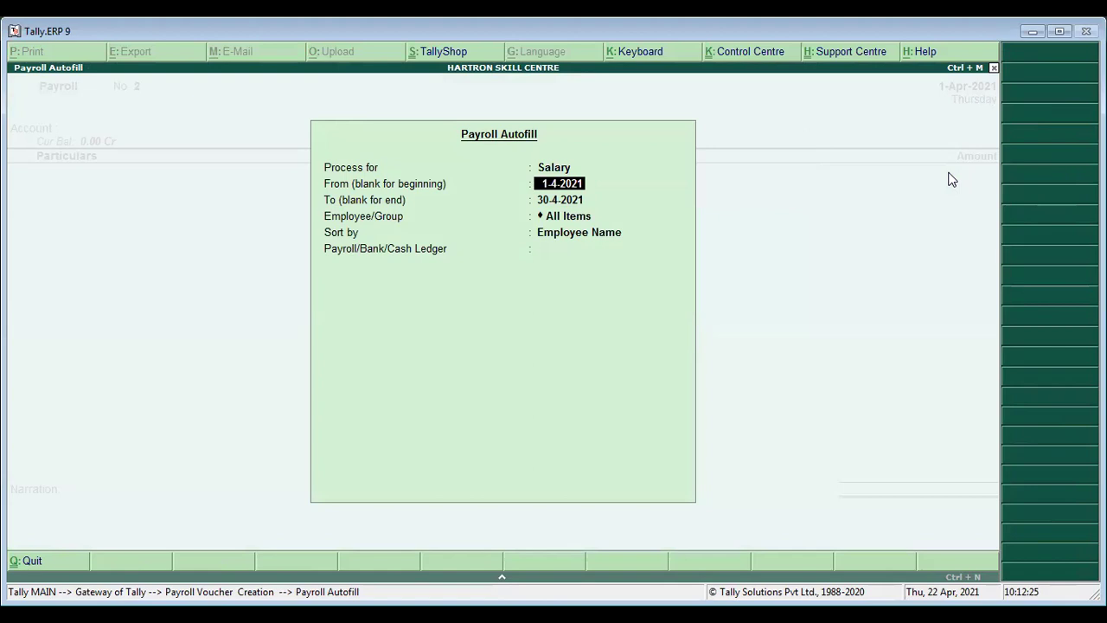
pyautogui.press('Return')
pyautogui.write('1/4')
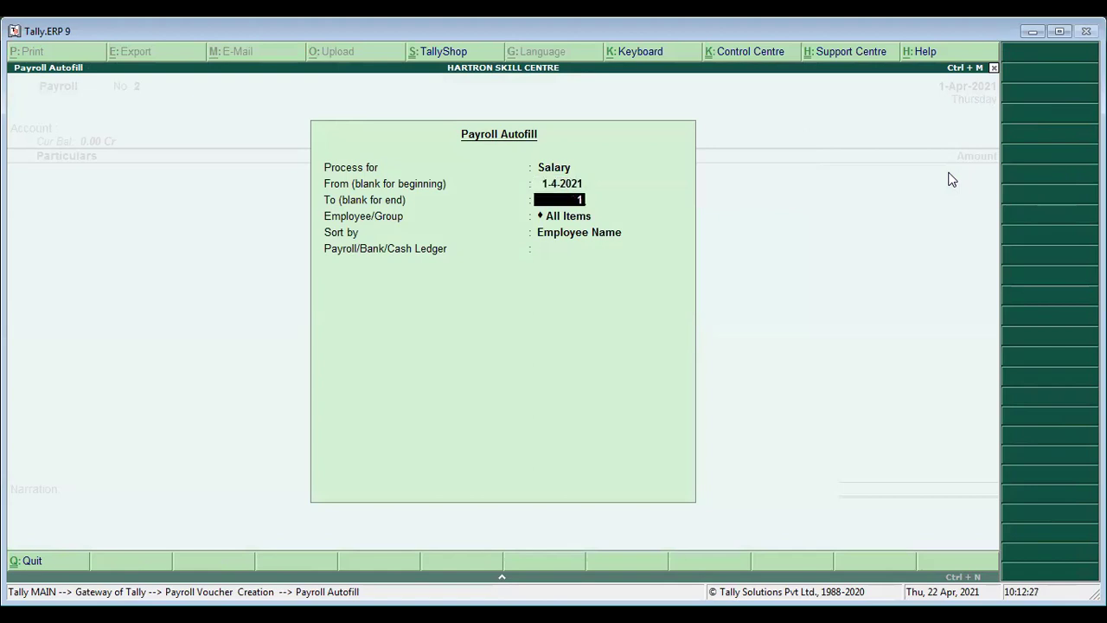
pyautogui.press('Return')
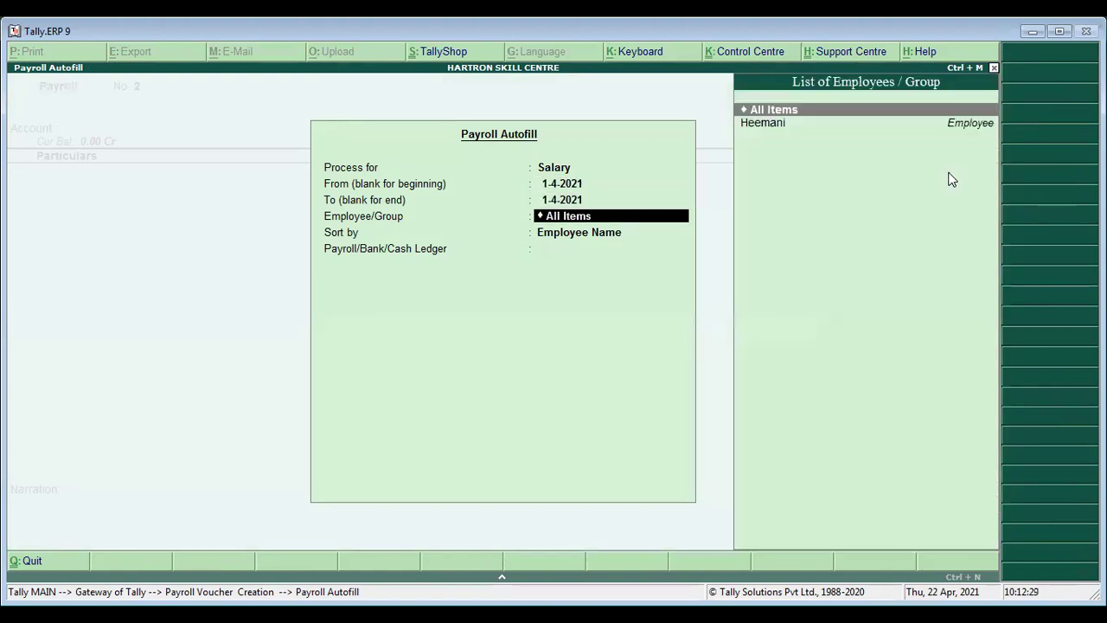
pyautogui.press('BackSpace')
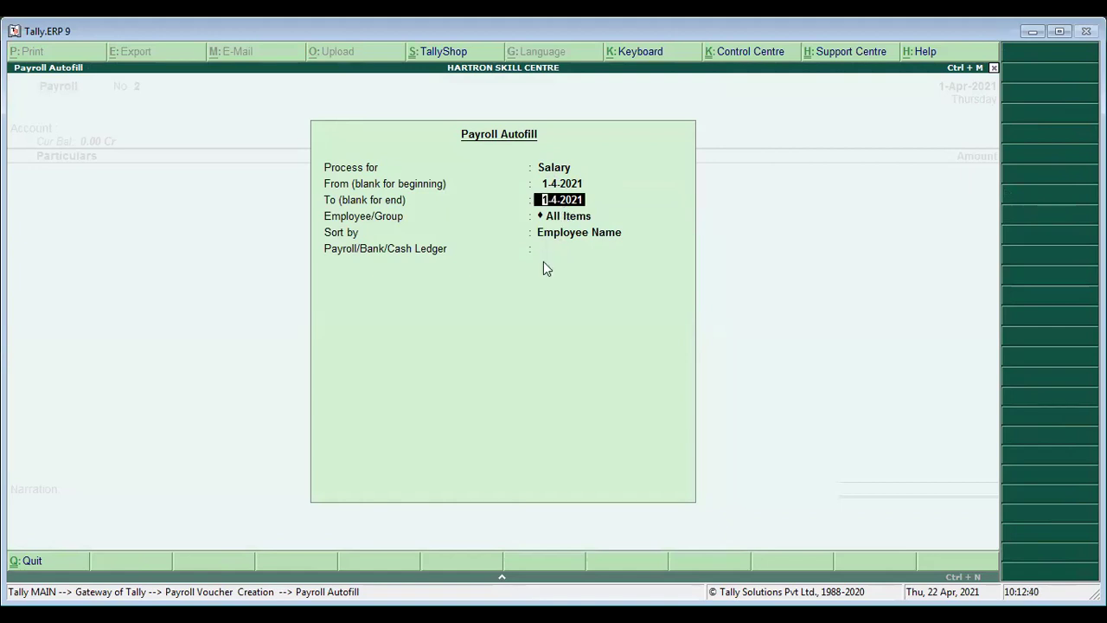
pyautogui.press('Return')
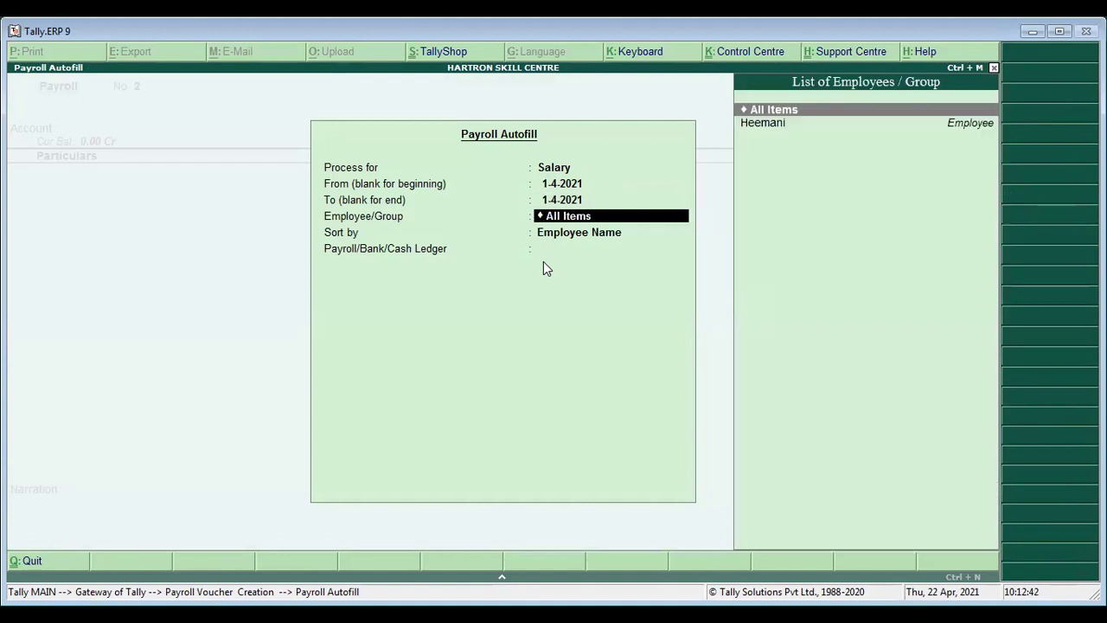
# Autofill payroll for the single employee, sorted by Employee Name, against the HDFC BANK ledger, and leave the voucher unsaved.
pyautogui.press('Down')
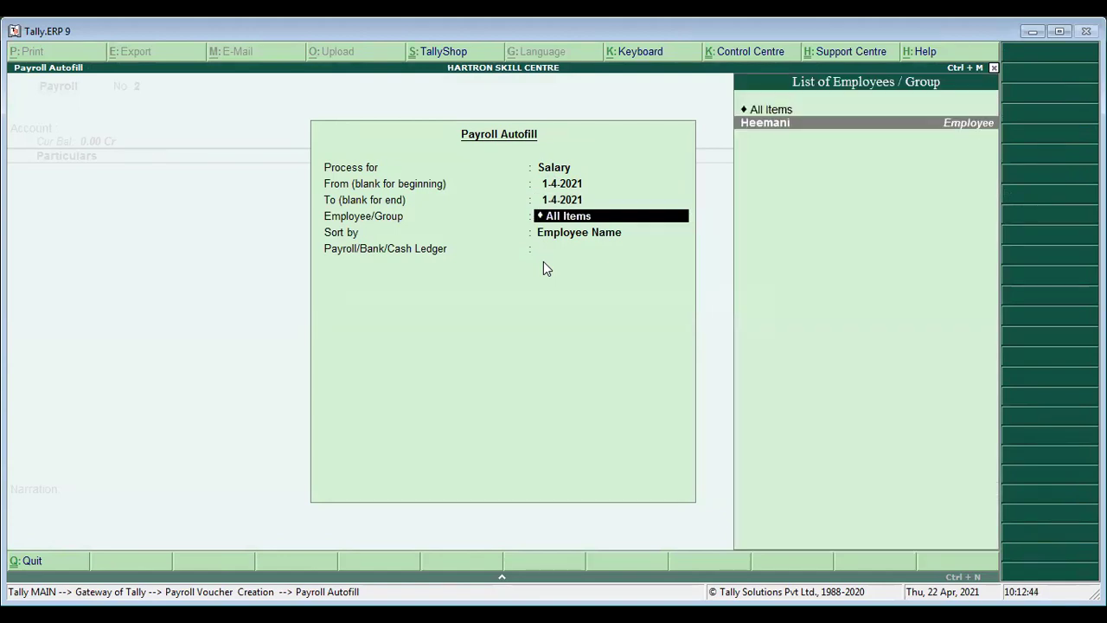
pyautogui.press('Return')
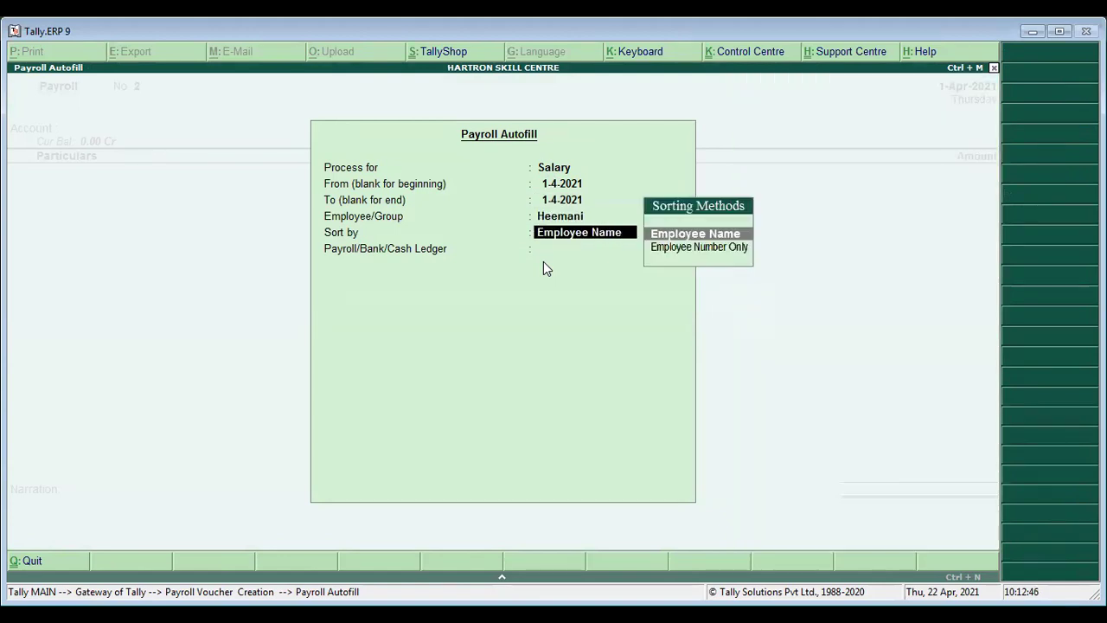
pyautogui.press('Return')
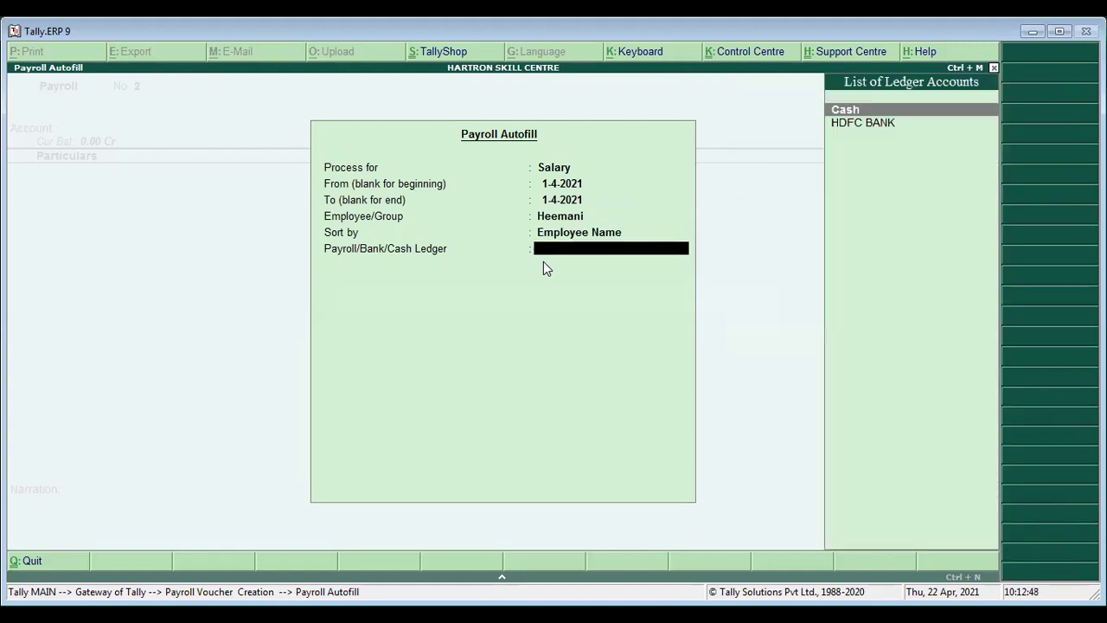
pyautogui.press('Down')
pyautogui.press('Return')
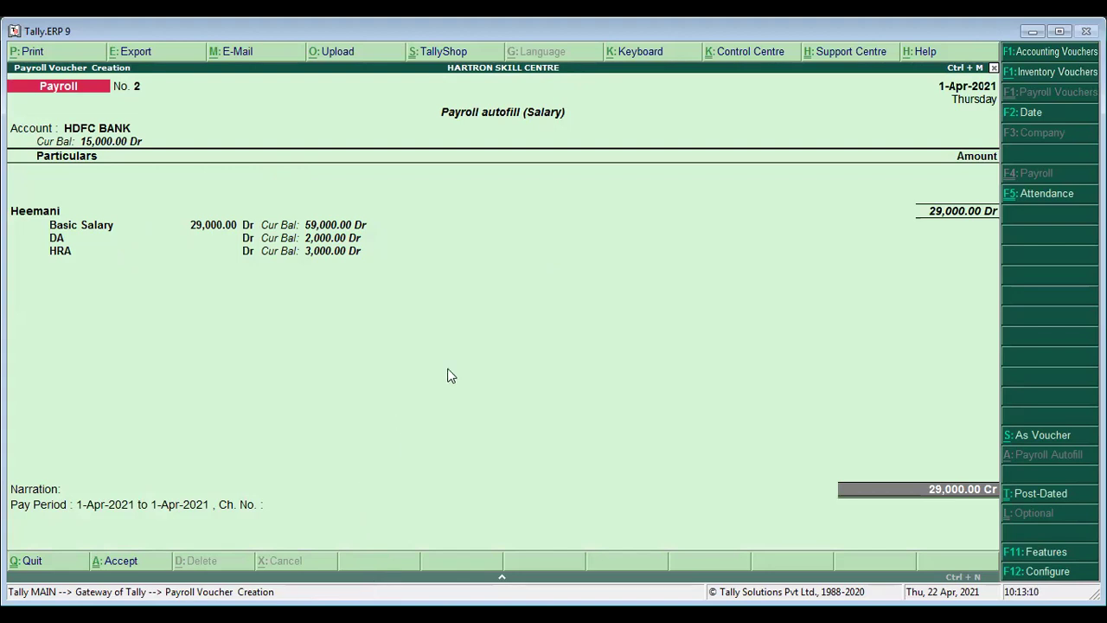
pyautogui.press('Escape')
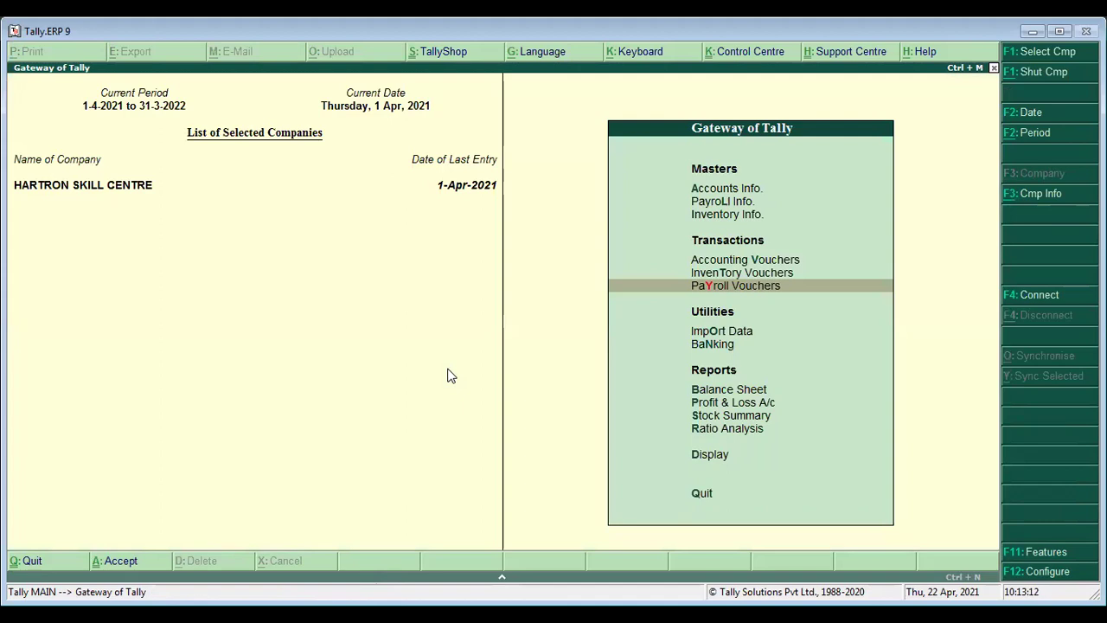
# Examine the Day Book's voucher entries for 1-Apr-2021, including the attendance and payroll vouchers.
pyautogui.press('d')
pyautogui.press('a')
pyautogui.press('Down')
pyautogui.press('Down')
pyautogui.press('Down')
pyautogui.press('Down')
pyautogui.press('Down')
pyautogui.press('Down')
pyautogui.press('Down')
pyautogui.press('Down')
pyautogui.press('Down')
pyautogui.press('Down')
pyautogui.press('Down')
pyautogui.press('Down')
pyautogui.press('Down')
pyautogui.press('Down')
pyautogui.press('Up')
pyautogui.press('Up')
pyautogui.press('Up')
pyautogui.press('Up')
pyautogui.press('Up')
pyautogui.press('Up')
pyautogui.press('Up')
pyautogui.press('Up')
pyautogui.press('Up')
pyautogui.press('Up')
pyautogui.press('Up')
pyautogui.press('Up')
pyautogui.press('Up')
pyautogui.press('Up')
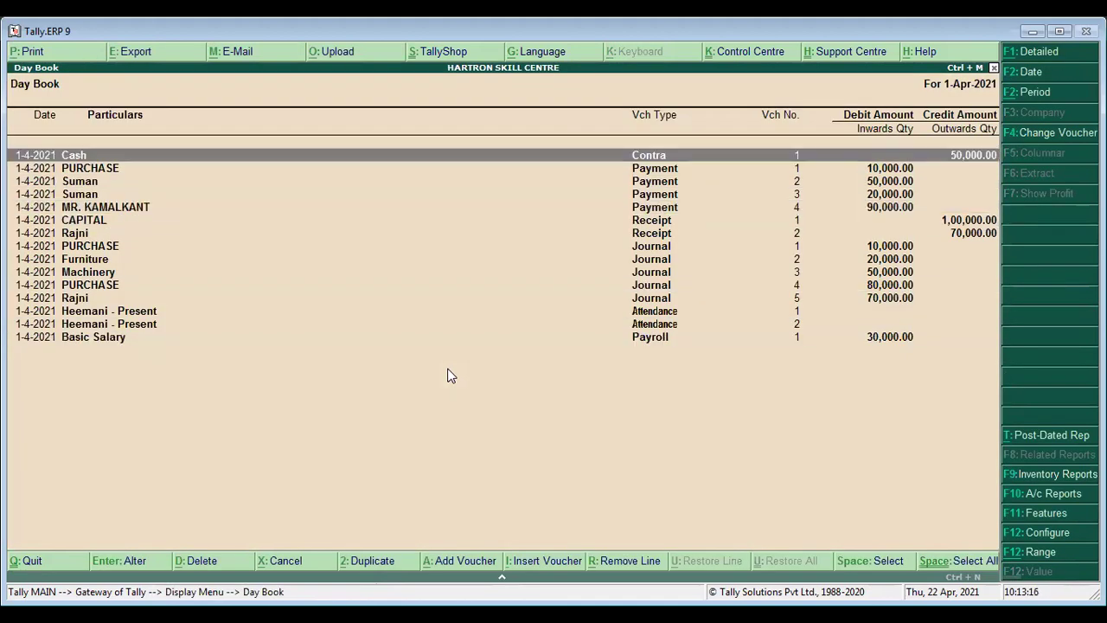
# Compare the two attendance vouchers and the Basic Salary payroll voucher listed in the Day Book.
pyautogui.press('Down')
pyautogui.press('Down')
pyautogui.press('Down')
pyautogui.press('Down')
pyautogui.press('Down')
pyautogui.press('Down')
pyautogui.press('Down')
pyautogui.press('Down')
pyautogui.press('Down')
pyautogui.press('Down')
pyautogui.press('Down')
pyautogui.press('Down')
pyautogui.press('Down')
pyautogui.press('Down')
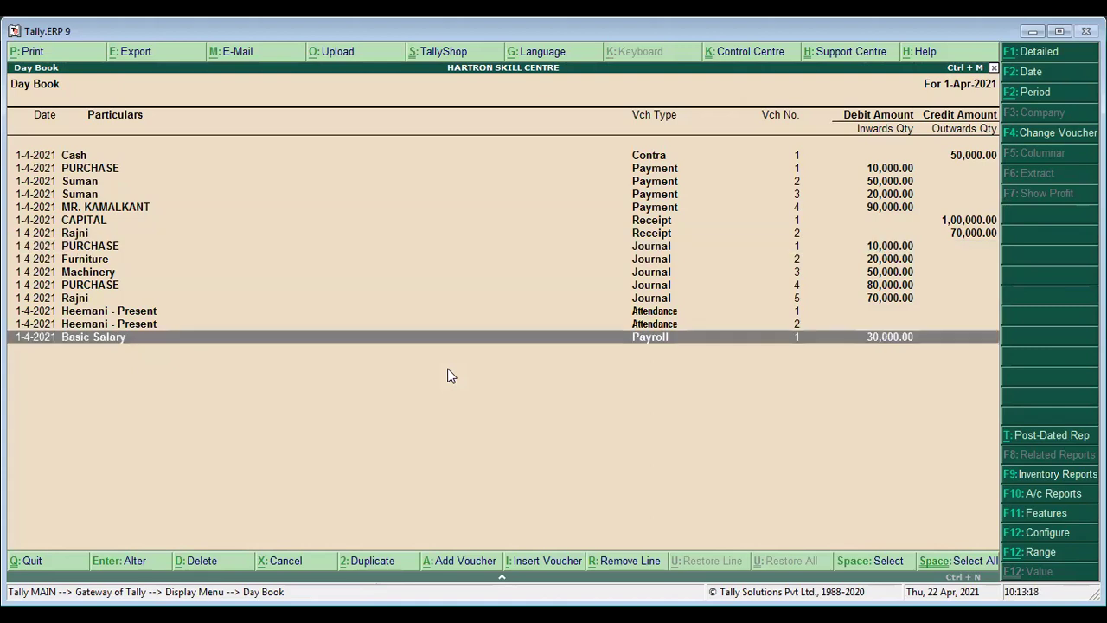
pyautogui.press('Up')
pyautogui.press('Up')
pyautogui.press('Down')
pyautogui.press('Up')
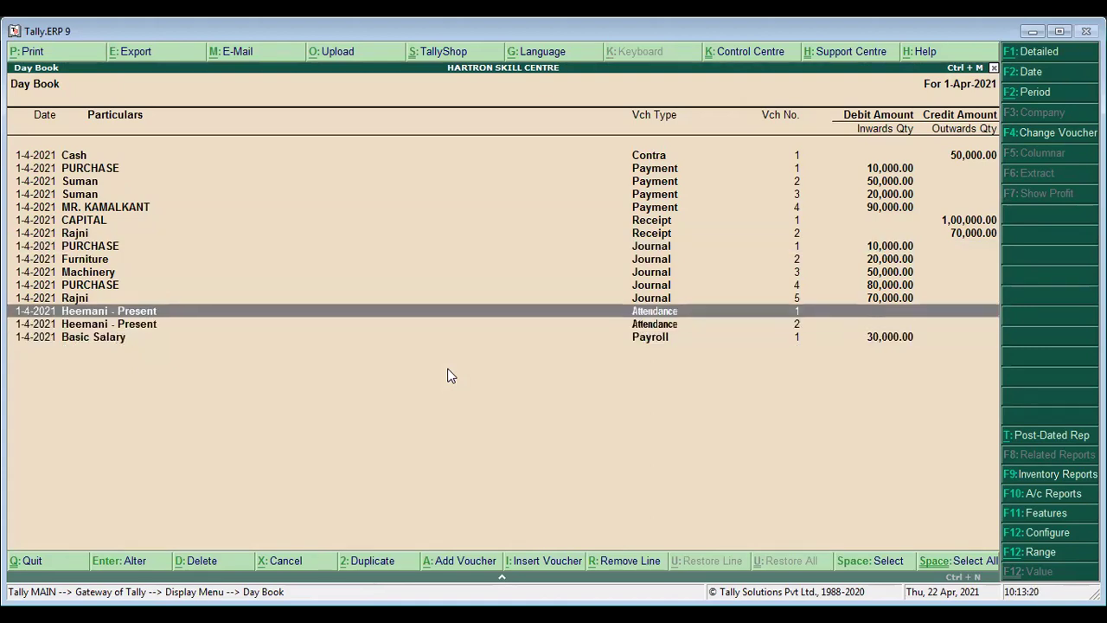
pyautogui.press('Down')
pyautogui.press('Up')
pyautogui.press('Down')
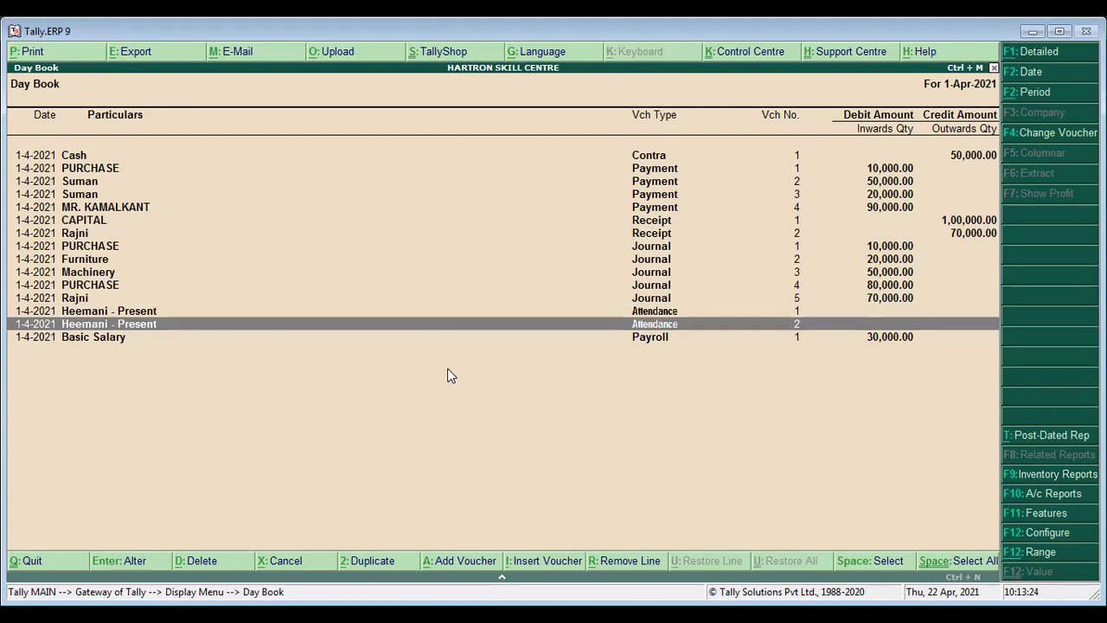
# Check the effective date and pay heads in the employee's salary details, and leave them without saving.
pyautogui.press('Escape')
pyautogui.press('Escape')
pyautogui.press('Up')
pyautogui.press('Up')
pyautogui.press('Up')
pyautogui.press('Up')
pyautogui.press('Up')
pyautogui.press('Up')
pyautogui.press('Up')
pyautogui.press('Up')
pyautogui.press('Up')
pyautogui.press('Up')
pyautogui.press('Up')
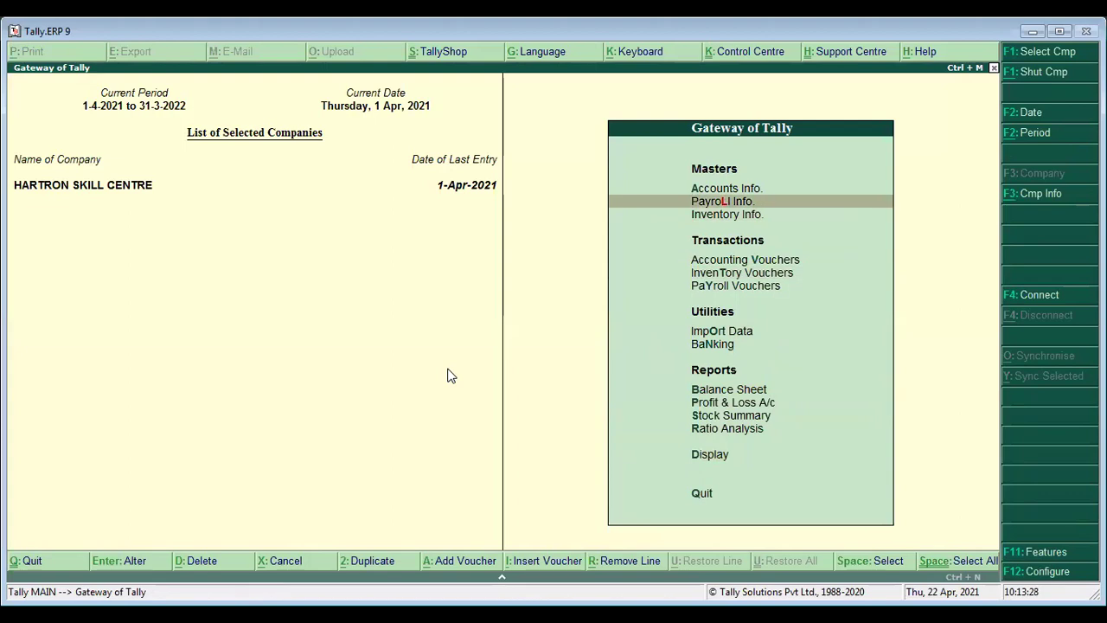
pyautogui.press('Return')
pyautogui.press('Down')
pyautogui.press('Down')
pyautogui.press('Down')
pyautogui.press('Down')
pyautogui.press('Down')
pyautogui.press('Return')
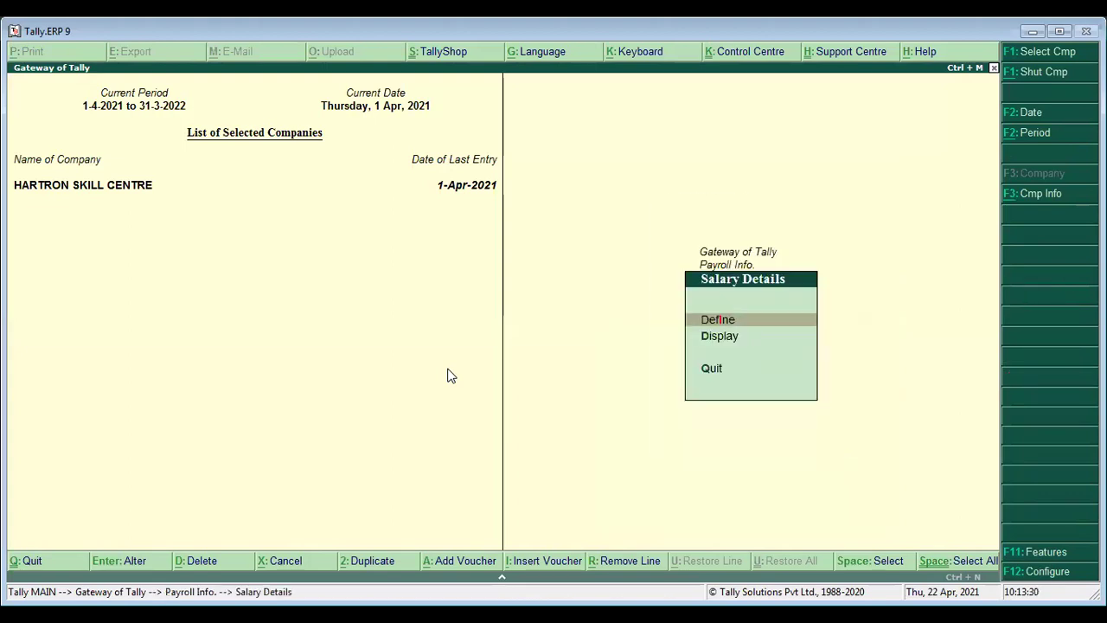
pyautogui.press('Return')
pyautogui.press('Return')
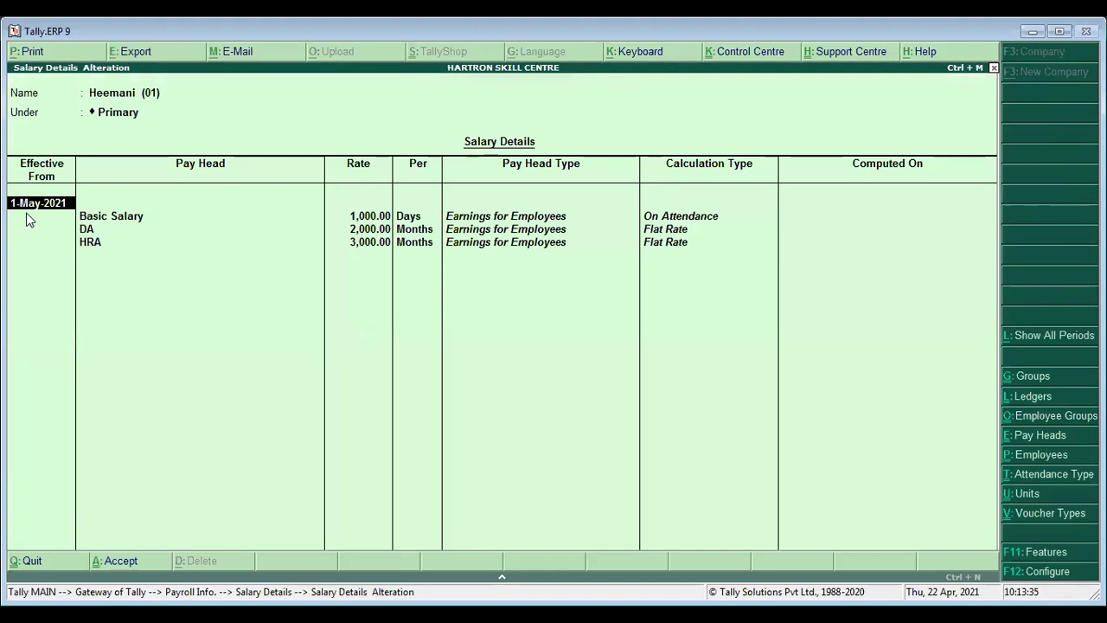
pyautogui.press('BackSpace')
pyautogui.press('Escape')
pyautogui.press('y')
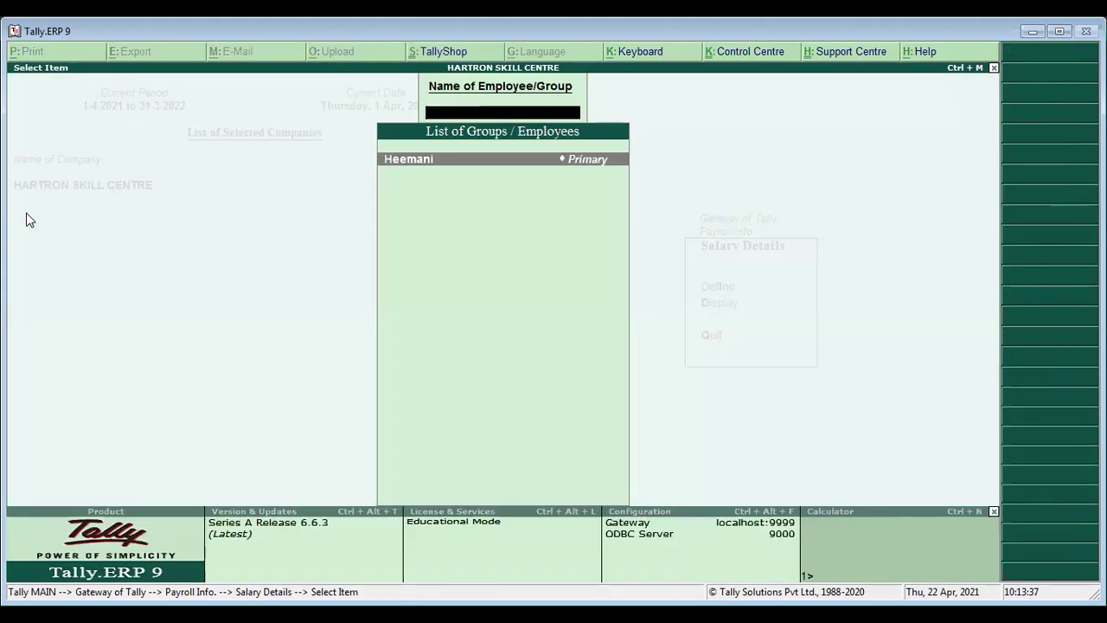
pyautogui.press('Escape')
pyautogui.press('Escape')
pyautogui.press('Escape')
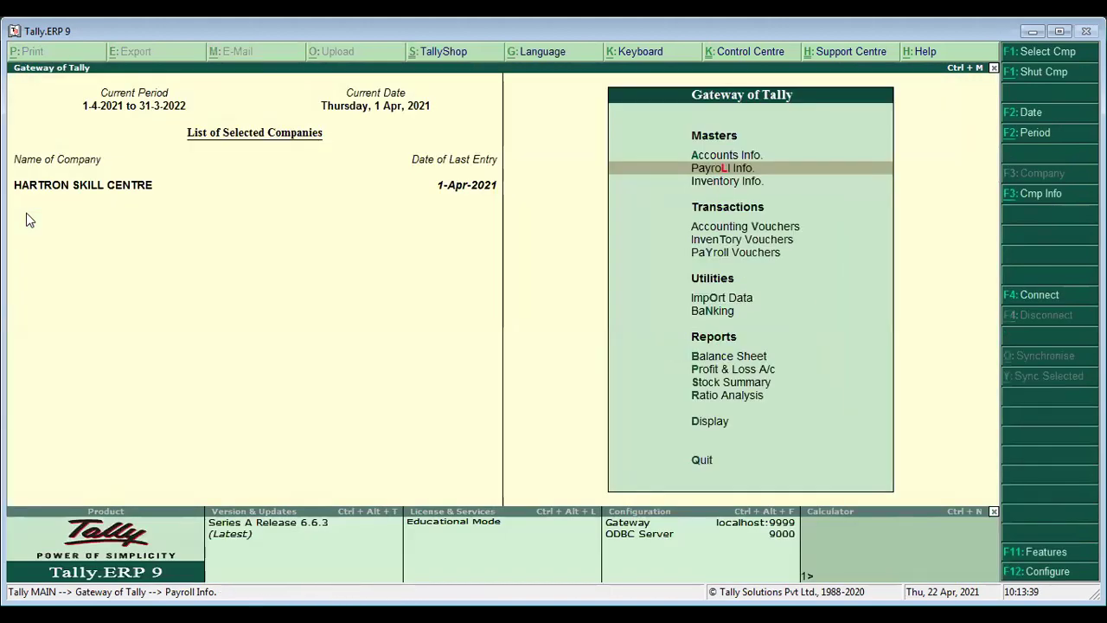
# Open attendance voucher No. 2 from the Day Book for alteration.
pyautogui.press('Down')
pyautogui.press('Down')
pyautogui.press('Down')
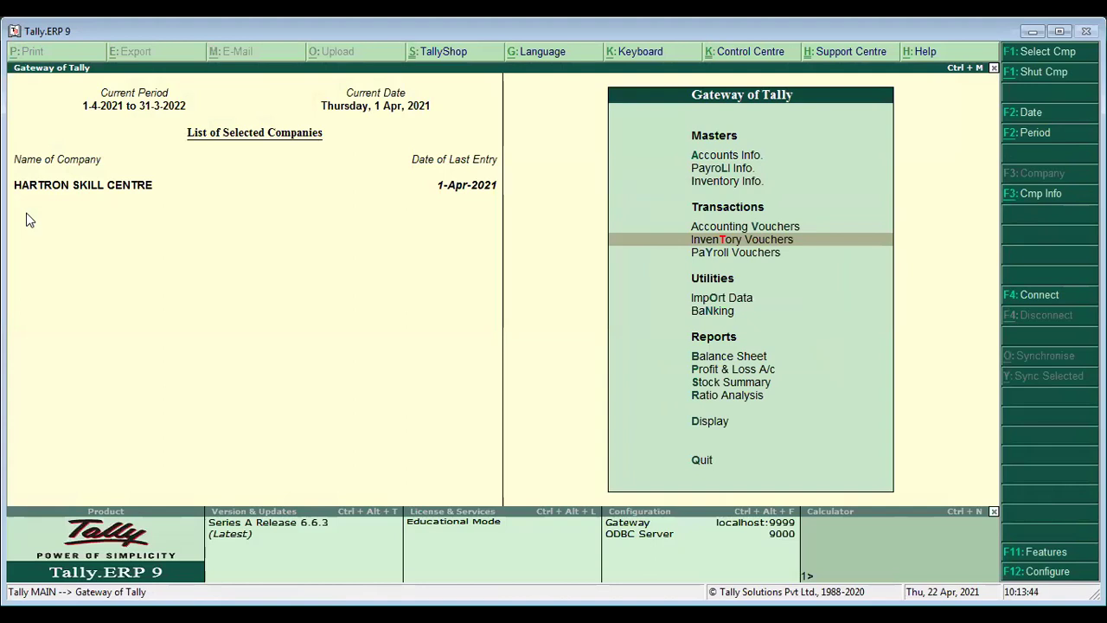
pyautogui.press('d')
pyautogui.press('a')
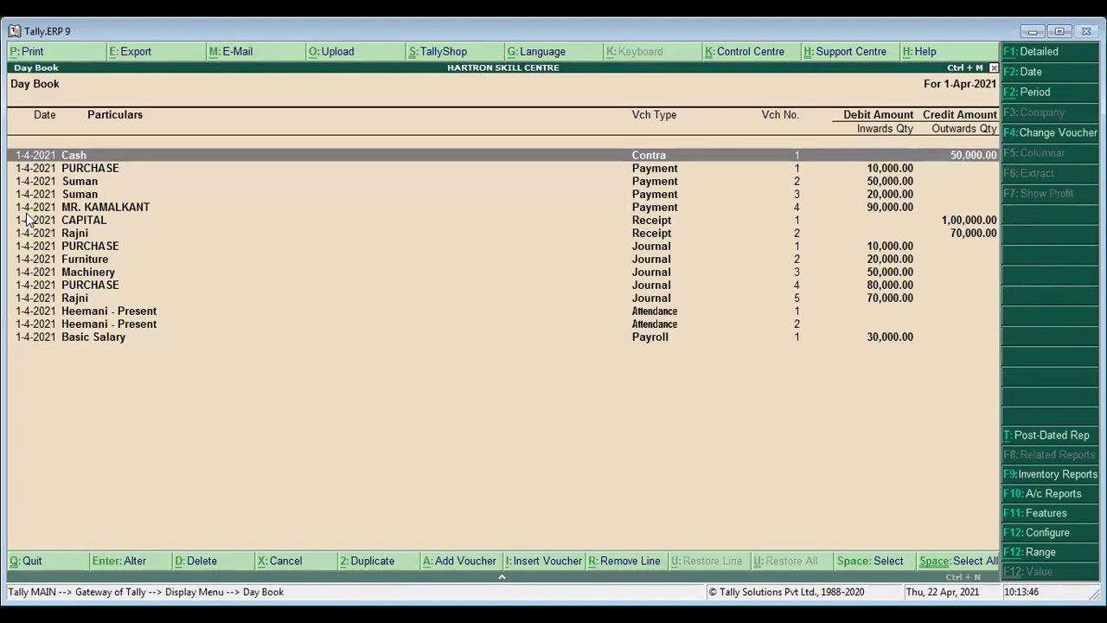
pyautogui.press('Down')
pyautogui.press('Down')
pyautogui.press('Down')
pyautogui.press('Down')
pyautogui.press('Down')
pyautogui.press('Down')
pyautogui.press('Down')
pyautogui.press('Down')
pyautogui.press('Down')
pyautogui.press('Down')
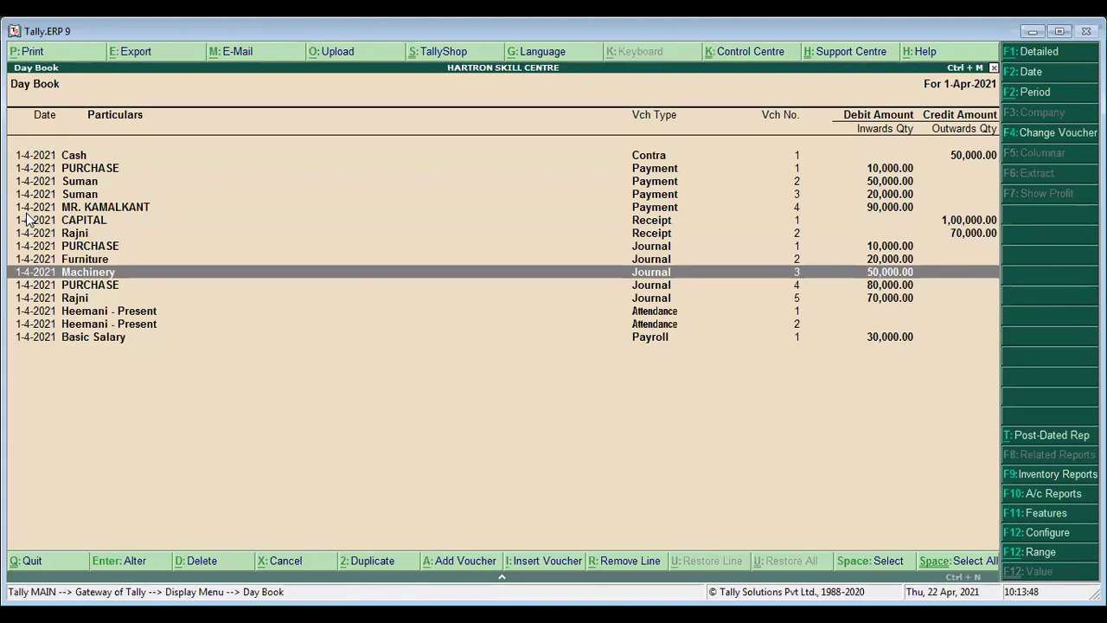
pyautogui.press('Down')
pyautogui.press('Down')
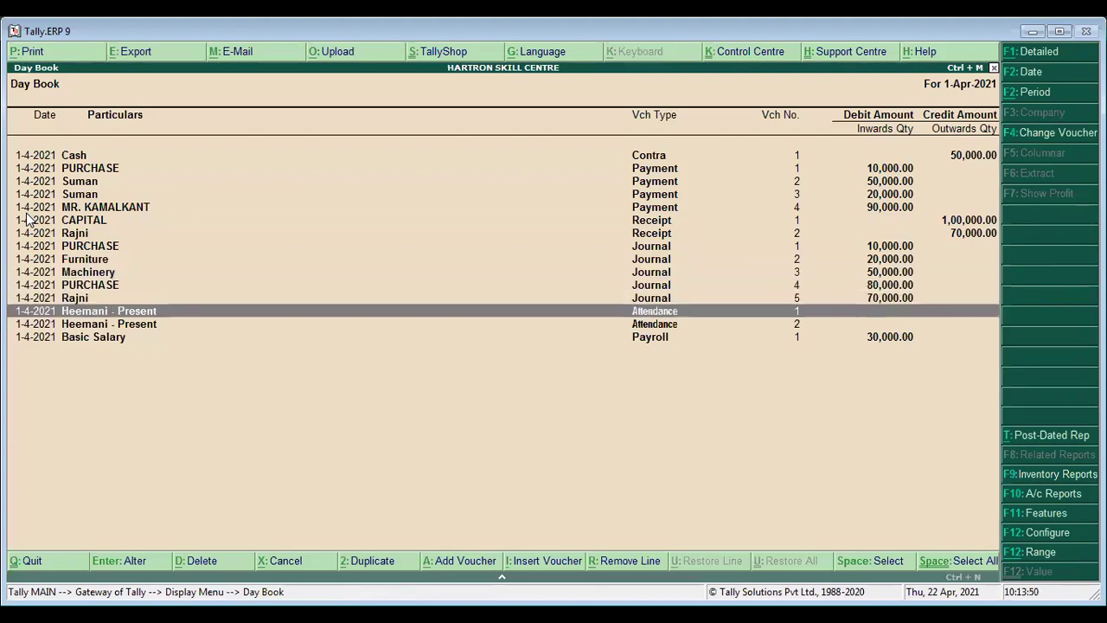
pyautogui.press('Down')
pyautogui.press('Return')
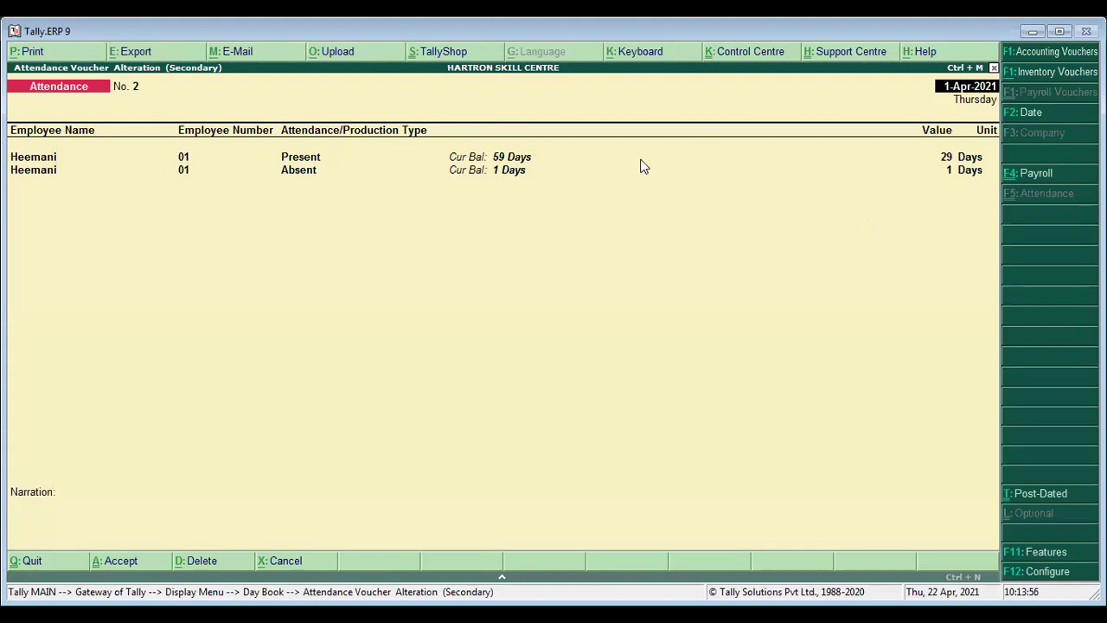
# Set the attendance voucher's date to 1-5-2021 and save the voucher.
pyautogui.press('F2')
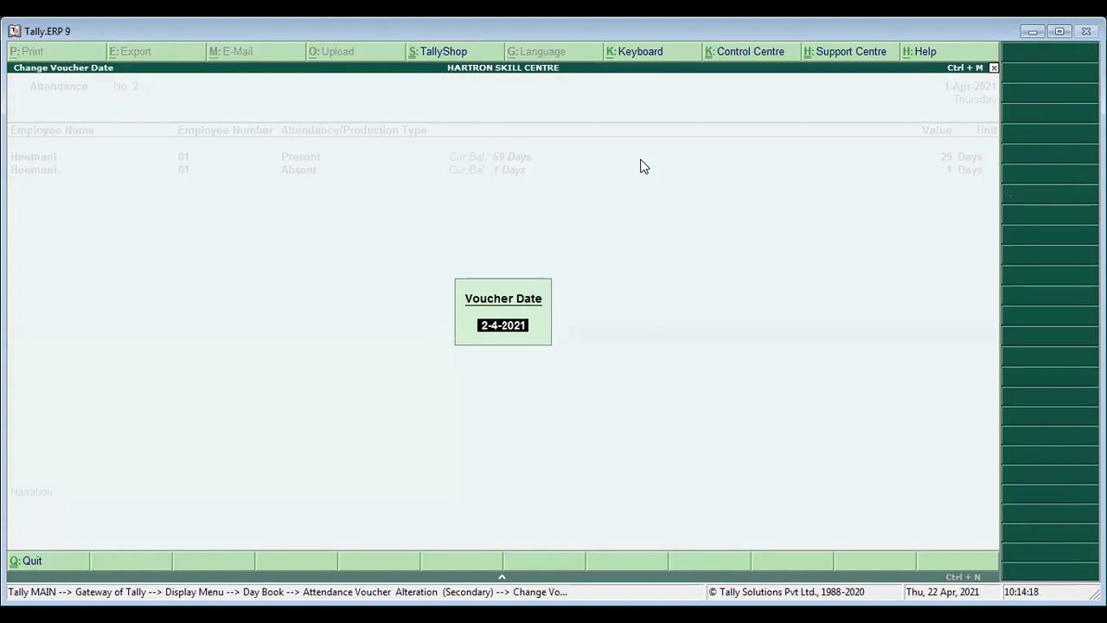
pyautogui.press('BackSpace')
pyautogui.write('1-5')
pyautogui.press('Return')
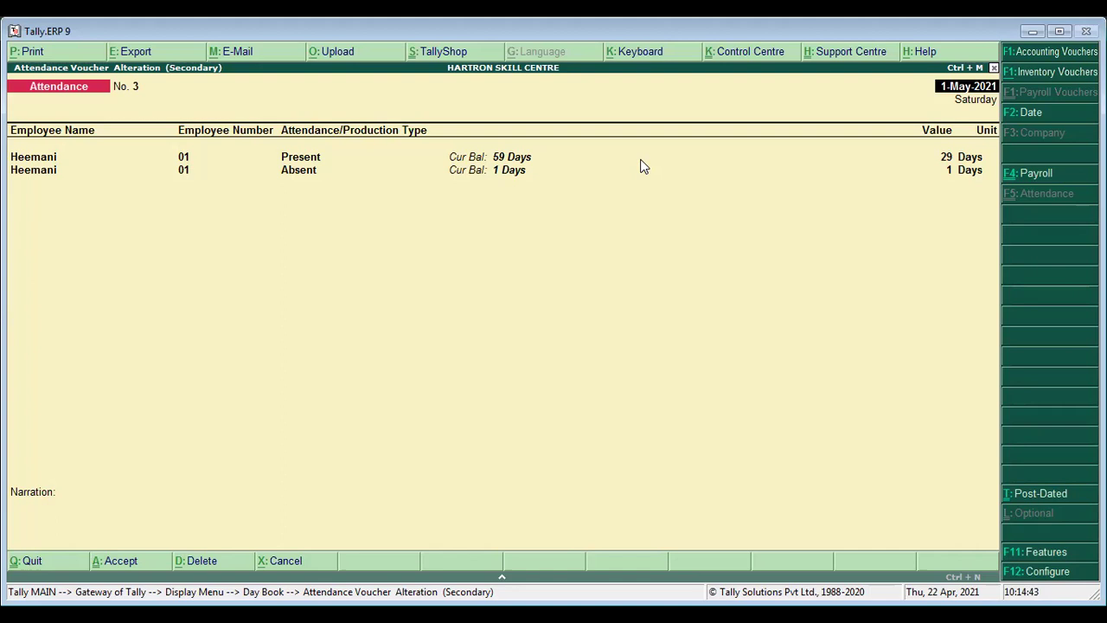
pyautogui.hotkey('ctrl', 'a')
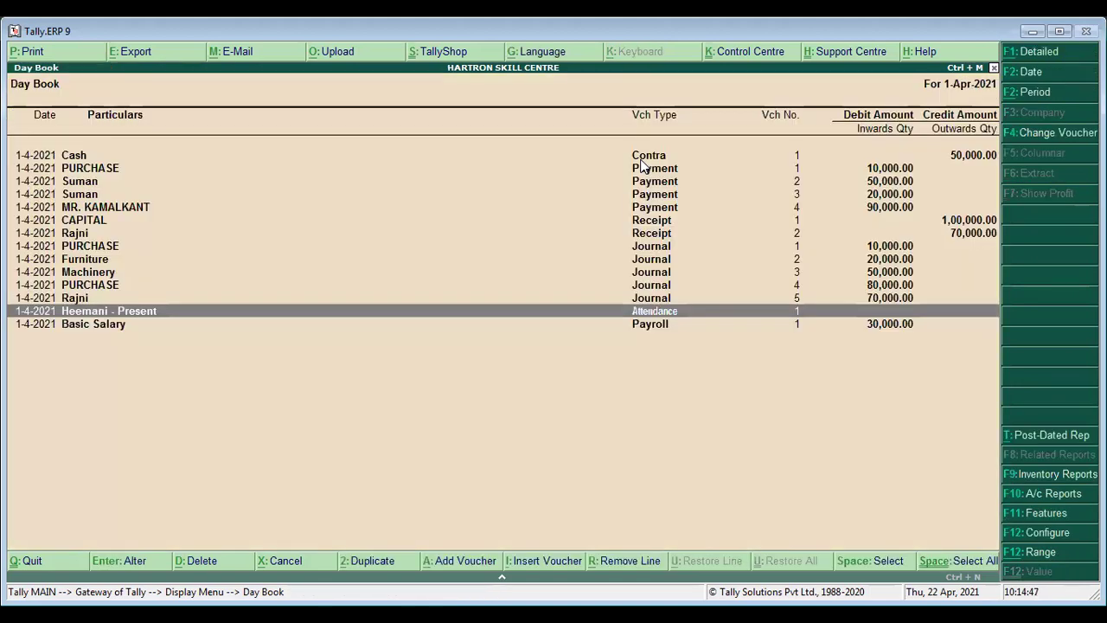
# Check the remaining Day Book entries for 1-Apr-2021 from the Contra voucher down to the payroll voucher.
pyautogui.press('Up')
pyautogui.press('Up')
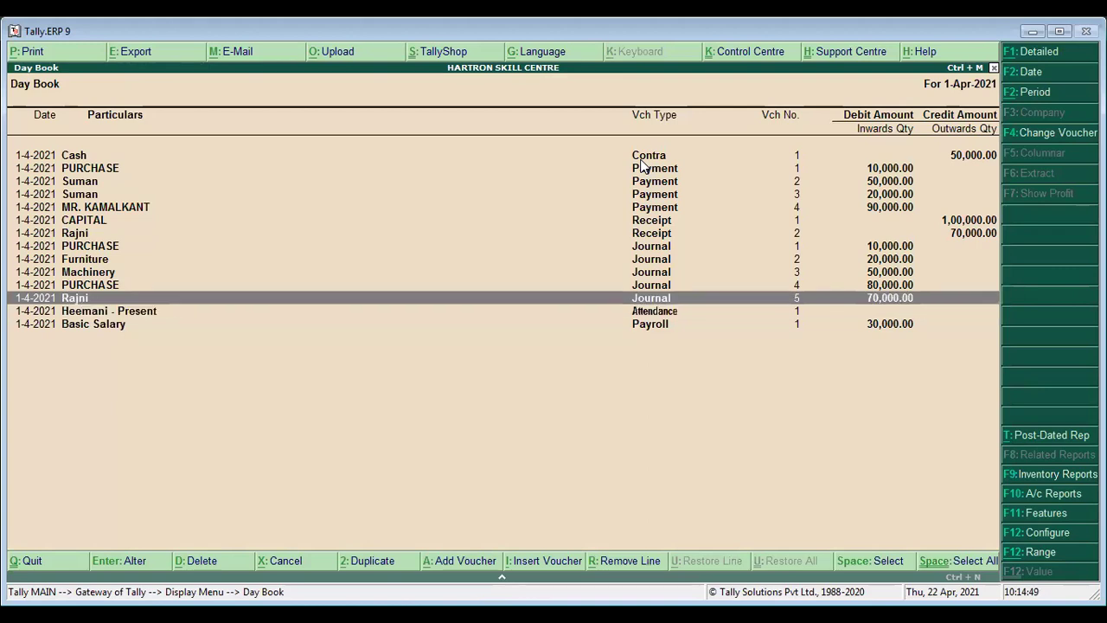
pyautogui.press('Home')
pyautogui.press('Down')
pyautogui.press('Down')
pyautogui.press('Down')
pyautogui.press('Down')
pyautogui.press('Down')
pyautogui.press('Down')
pyautogui.press('Down')
pyautogui.press('Down')
pyautogui.press('Down')
pyautogui.press('Down')
pyautogui.press('Down')
pyautogui.press('Down')
pyautogui.press('Down')
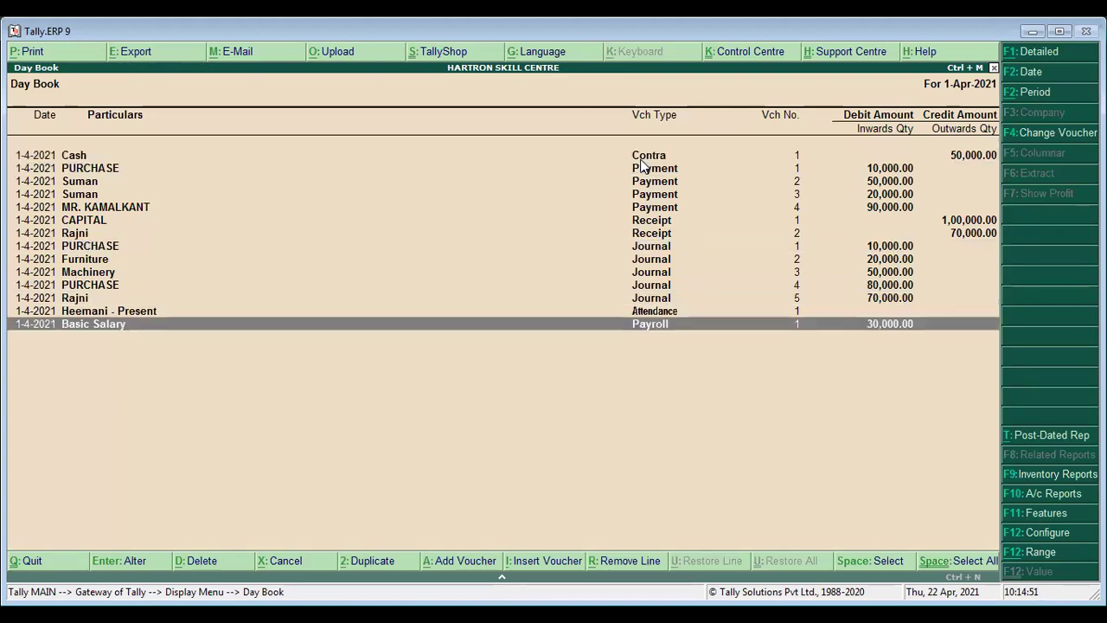
# Set the Day Book period to run from 1-4-2021 to 1-5-2021.
pyautogui.press('F2')
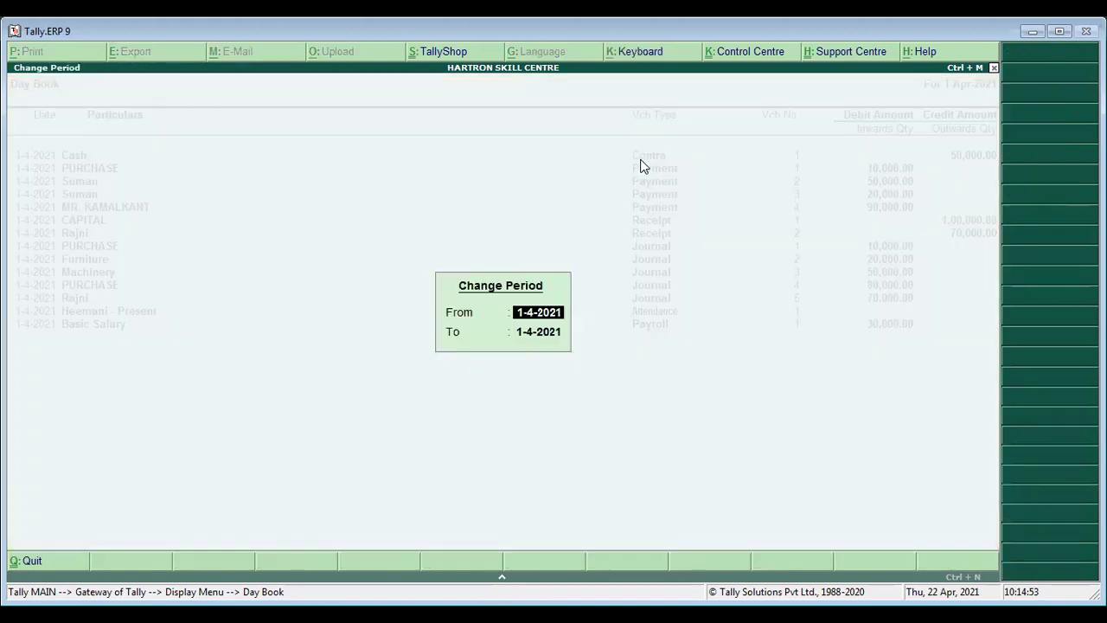
pyautogui.press('Return')
pyautogui.press('Delete')
pyautogui.press('Delete')
pyautogui.press('Delete')
pyautogui.press('Delete')
pyautogui.press('Delete')
pyautogui.press('Delete')
pyautogui.press('Delete')
pyautogui.press('Delete')
pyautogui.press('Return')
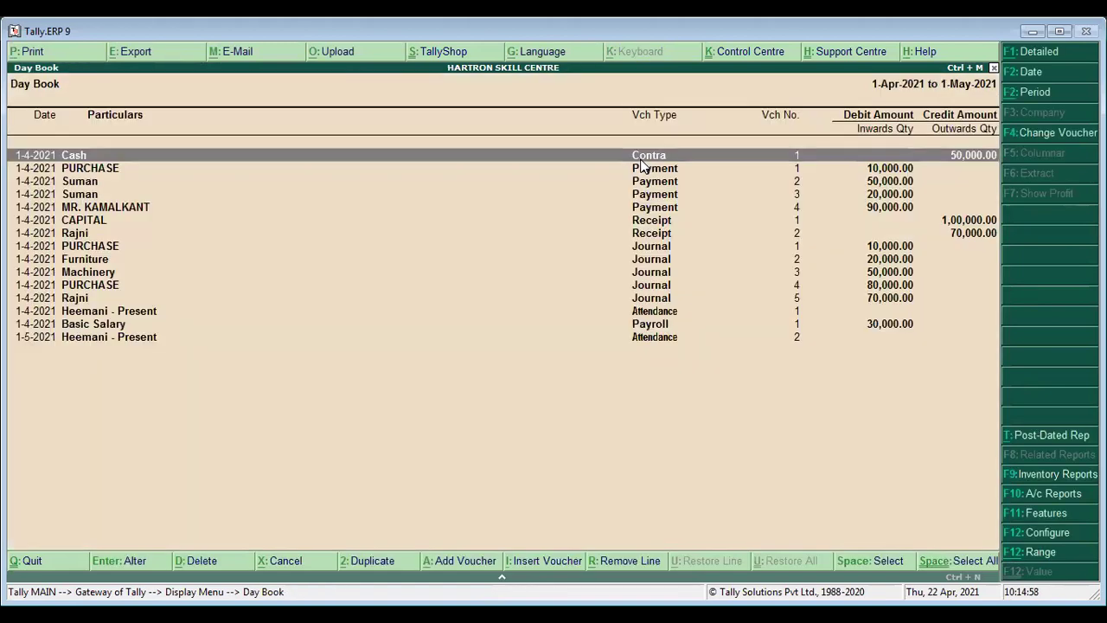
# Review the Day Book entries across April and May down to the redated attendance voucher.
pyautogui.press('Down')
pyautogui.press('Down')
pyautogui.press('Down')
pyautogui.press('Down')
pyautogui.press('Down')
pyautogui.press('Down')
pyautogui.press('Down')
pyautogui.press('Down')
pyautogui.press('Down')
pyautogui.press('Down')
pyautogui.press('Down')
pyautogui.press('Down')
pyautogui.press('Down')
pyautogui.press('Down')
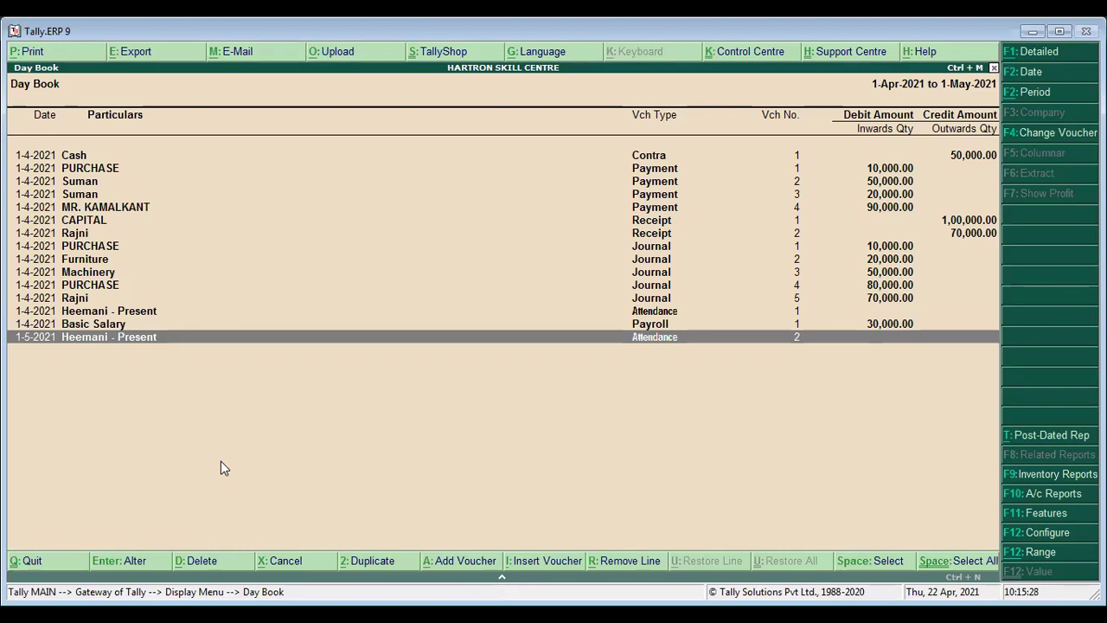
# Leave the Day Book and start a new payroll voucher.
pyautogui.press('Escape')
pyautogui.press('Escape')
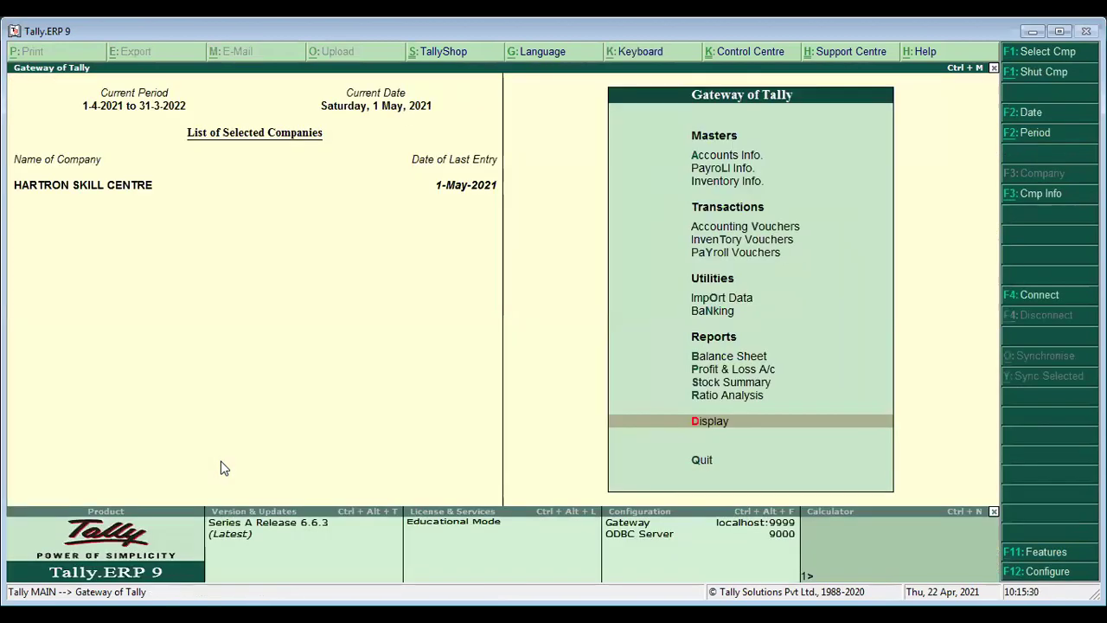
pyautogui.press('Up')
pyautogui.press('Up')
pyautogui.press('Up')
pyautogui.press('Up')
pyautogui.press('Up')
pyautogui.press('Up')
pyautogui.press('Up')
pyautogui.press('Up')
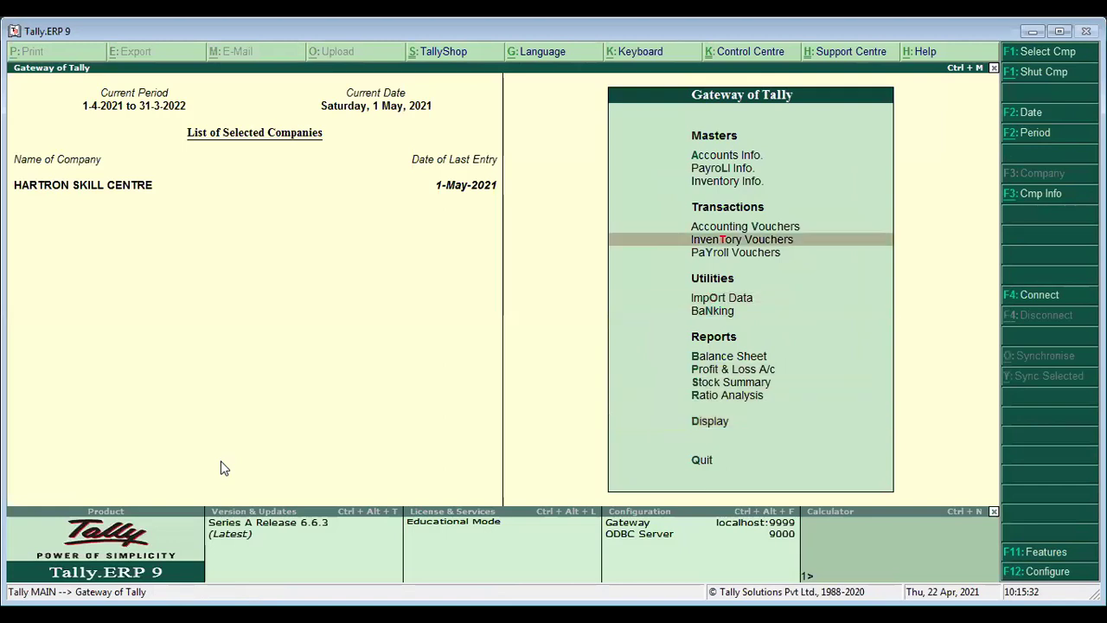
pyautogui.press('Return')
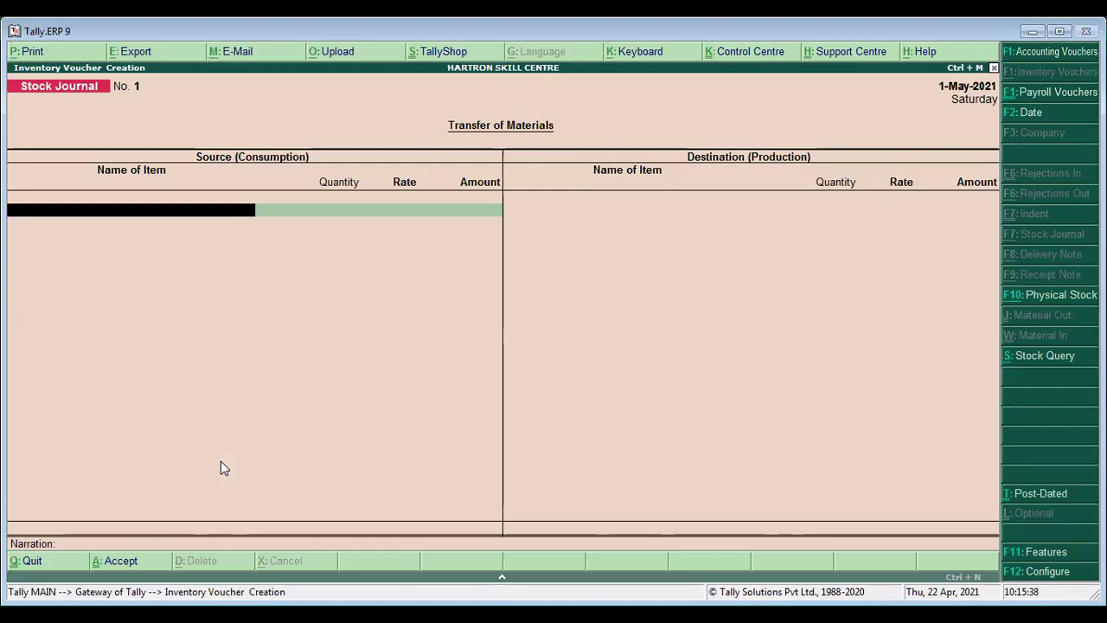
pyautogui.hotkey('ctrl', 'F4')
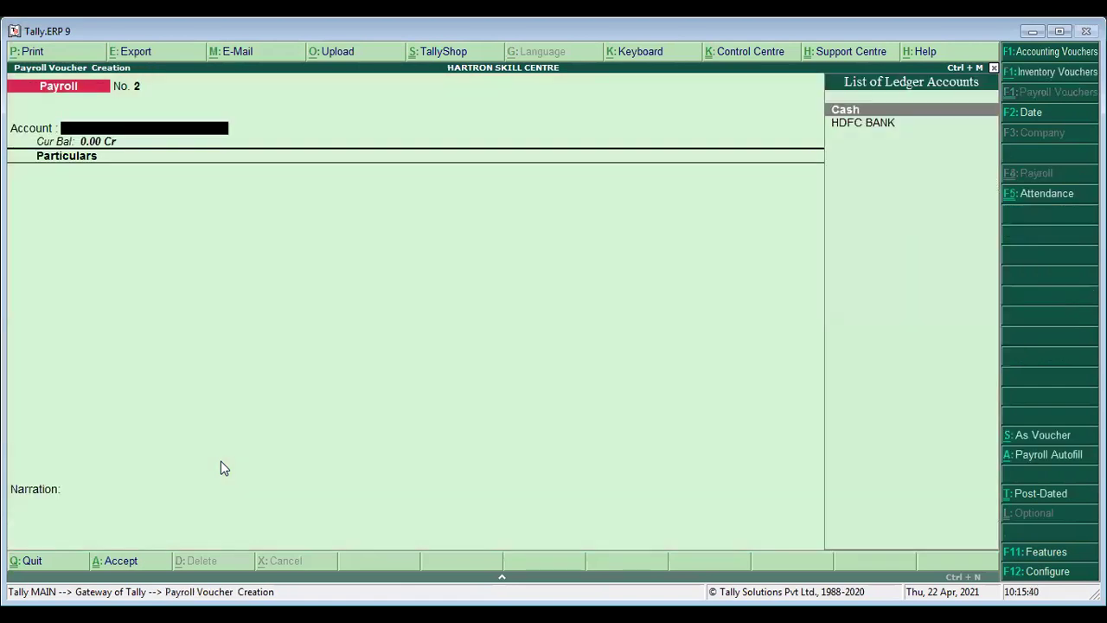
# Set the payroll autofill to process Salary from 1-5-2021 to 1-5-2021.
pyautogui.hotkey('alt', 'a')
pyautogui.press('Down')
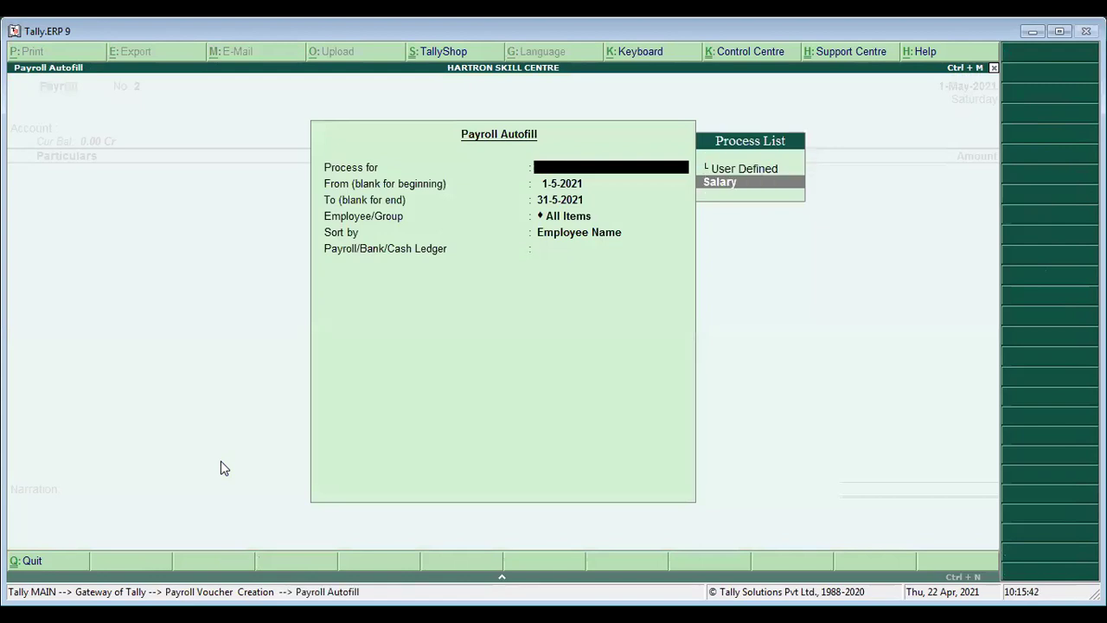
pyautogui.press('Return')
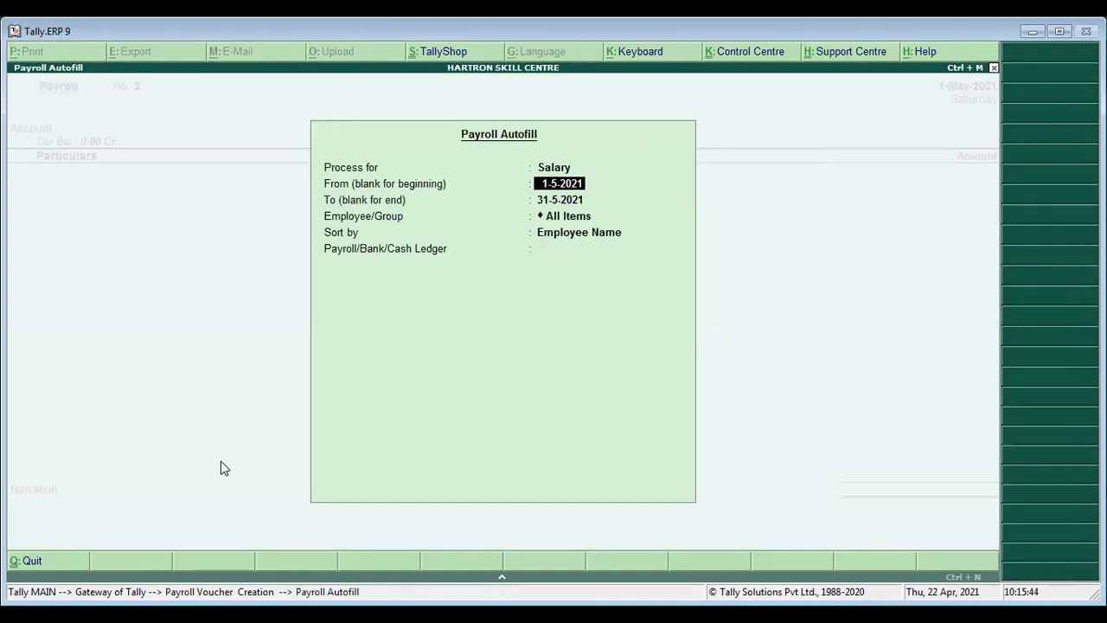
pyautogui.press('Return')
pyautogui.write('1/5')
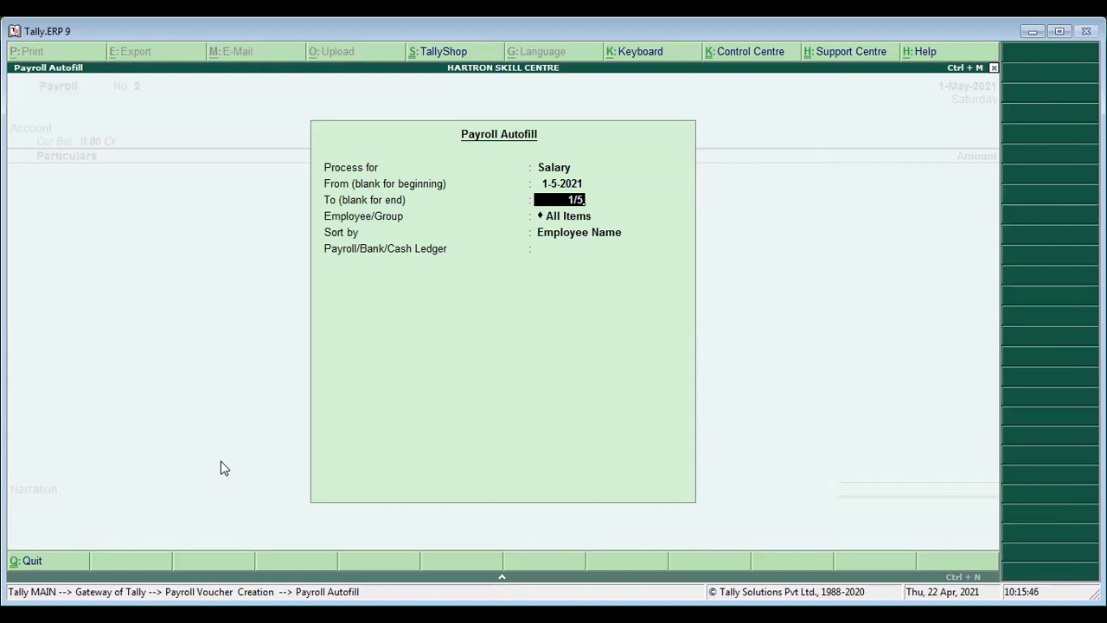
pyautogui.press('Return')
# Autofill the May payroll for the single employee, sorted by Employee Name, against the HDFC BANK ledger, and leave voucher entry.
pyautogui.press('Down')
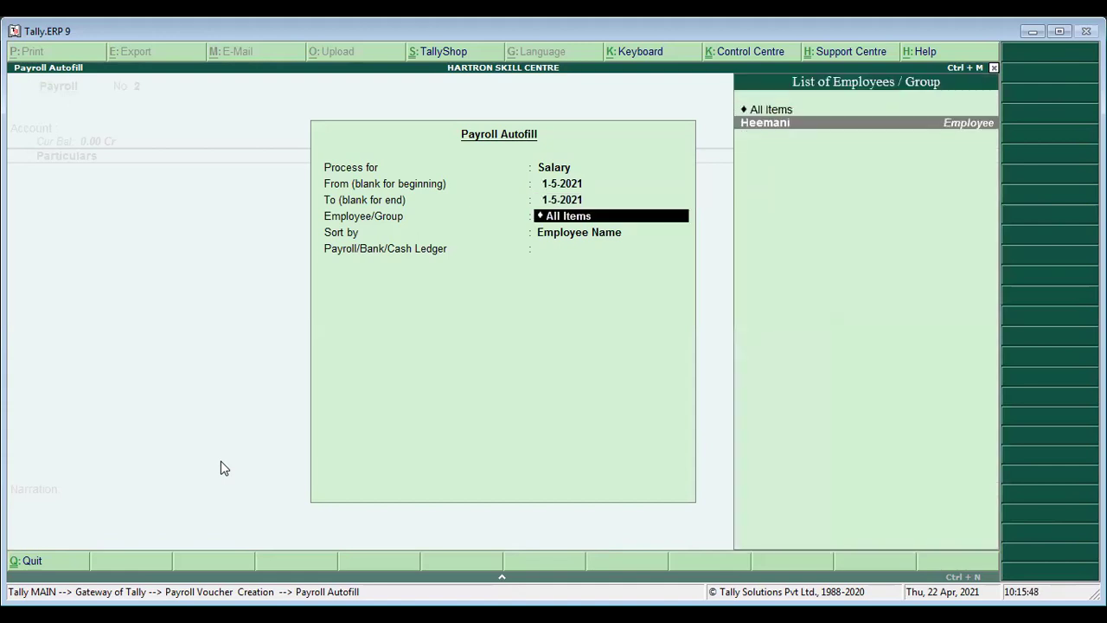
pyautogui.press('Return')
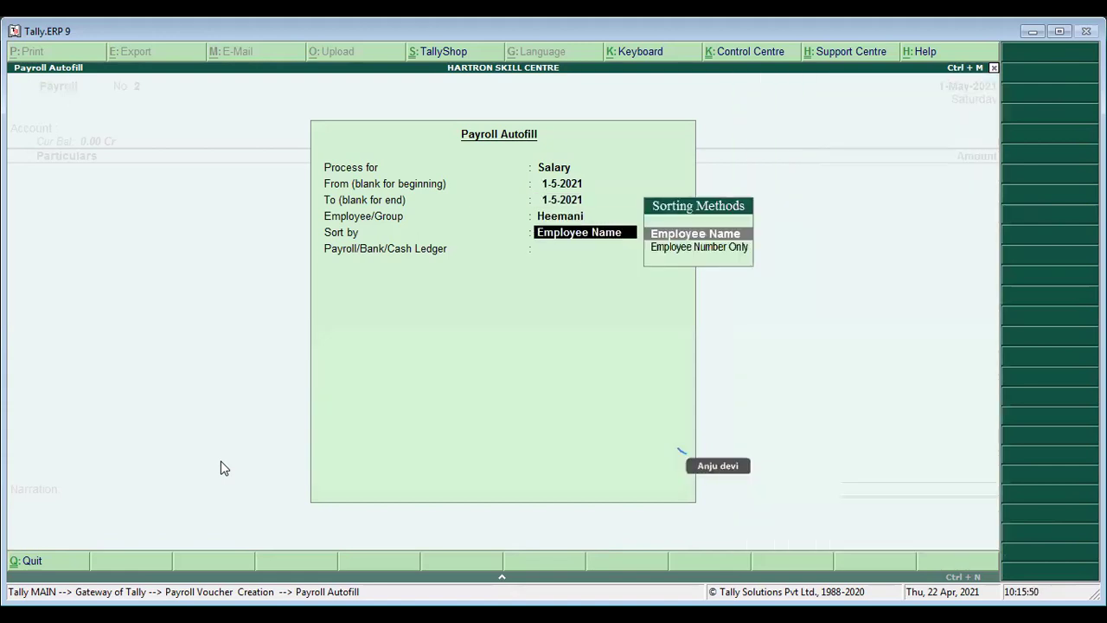
pyautogui.press('Return')
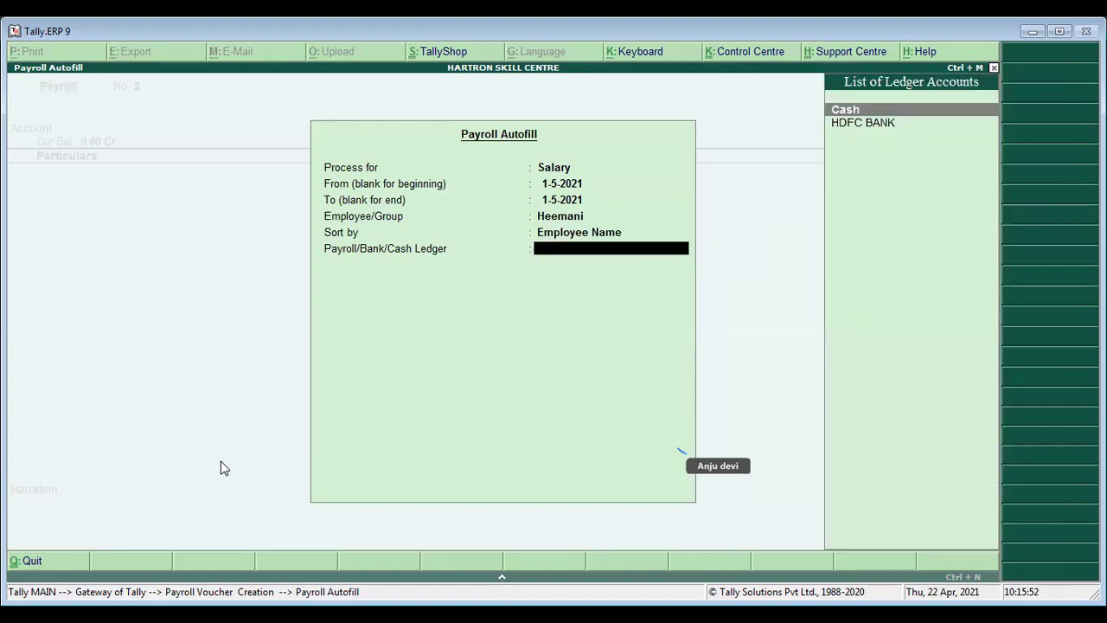
pyautogui.press('Down')
pyautogui.press('Return')
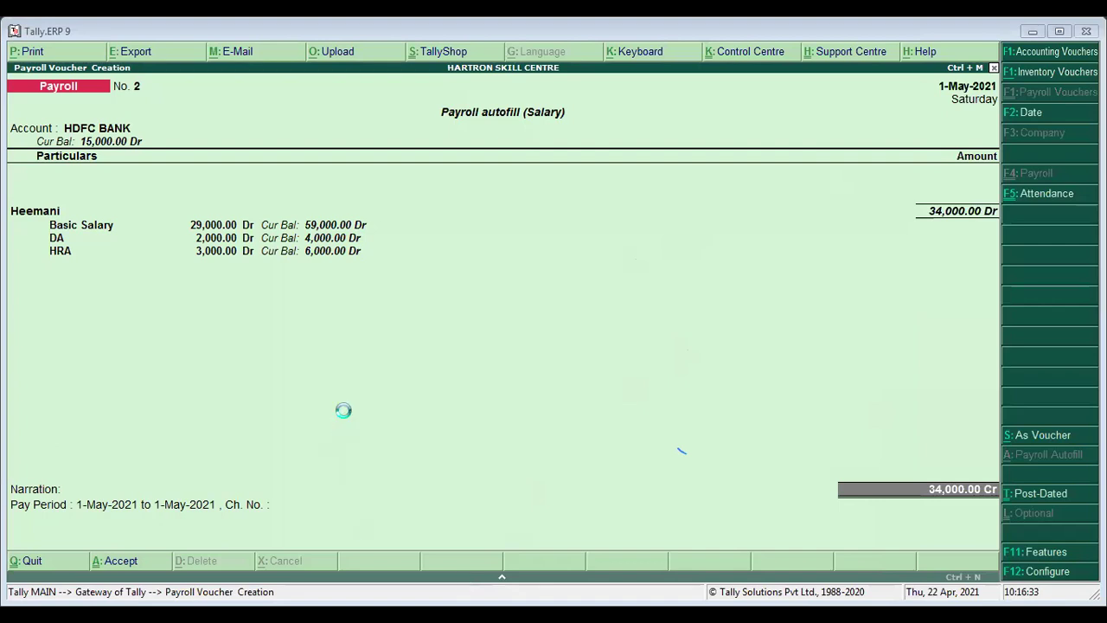
pyautogui.press('Escape')
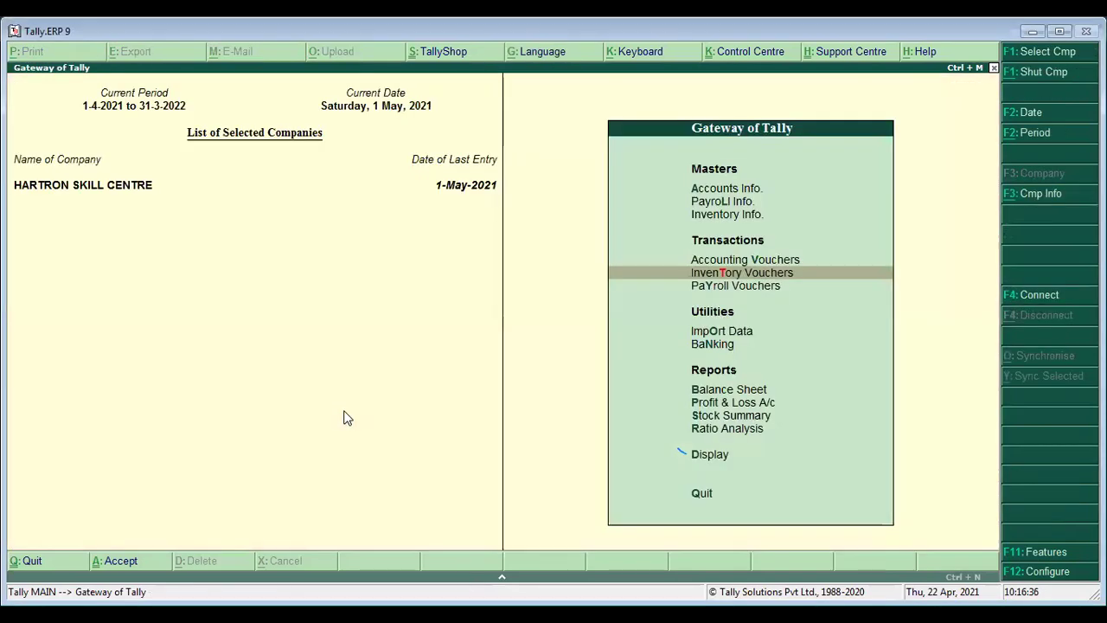
# Open the Payroll Reports from the Display Menu.
pyautogui.press('Down')
pyautogui.press('Down')
pyautogui.press('Down')
pyautogui.press('Down')
pyautogui.press('Down')
pyautogui.press('Down')
pyautogui.press('Down')
pyautogui.press('Down')
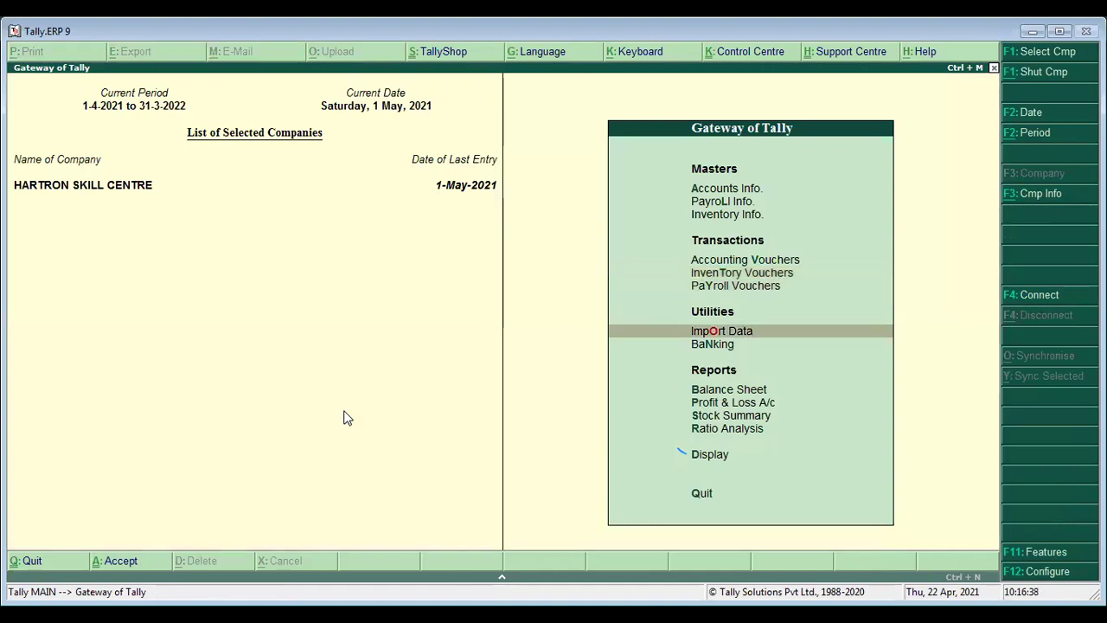
pyautogui.press('Return')
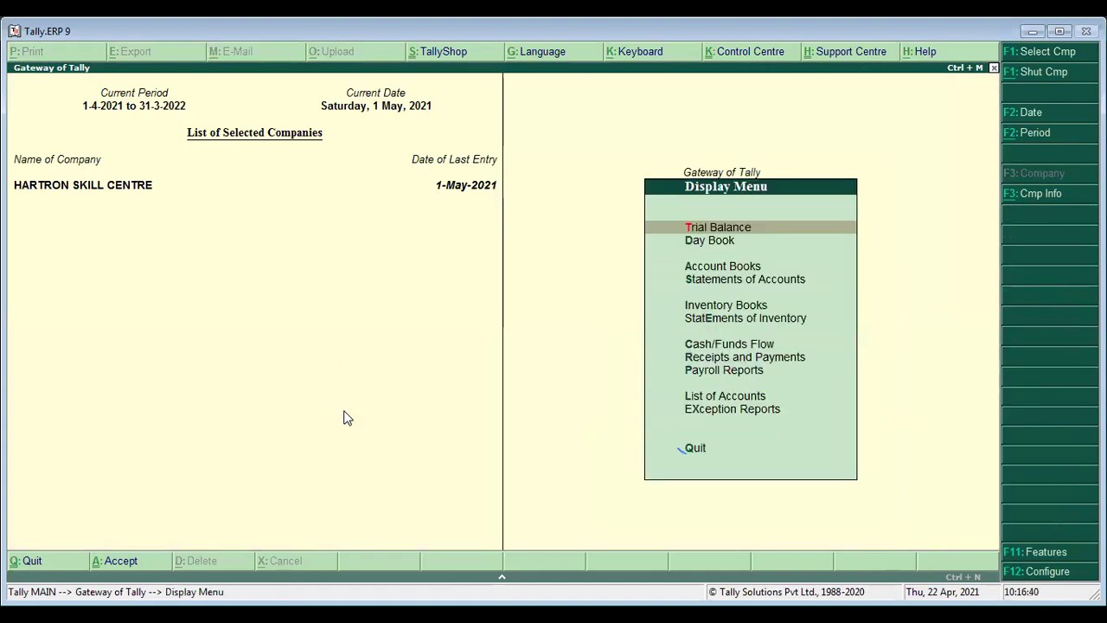
pyautogui.press('Down')
pyautogui.press('Down')
pyautogui.press('Down')
pyautogui.press('Down')
pyautogui.press('Down')
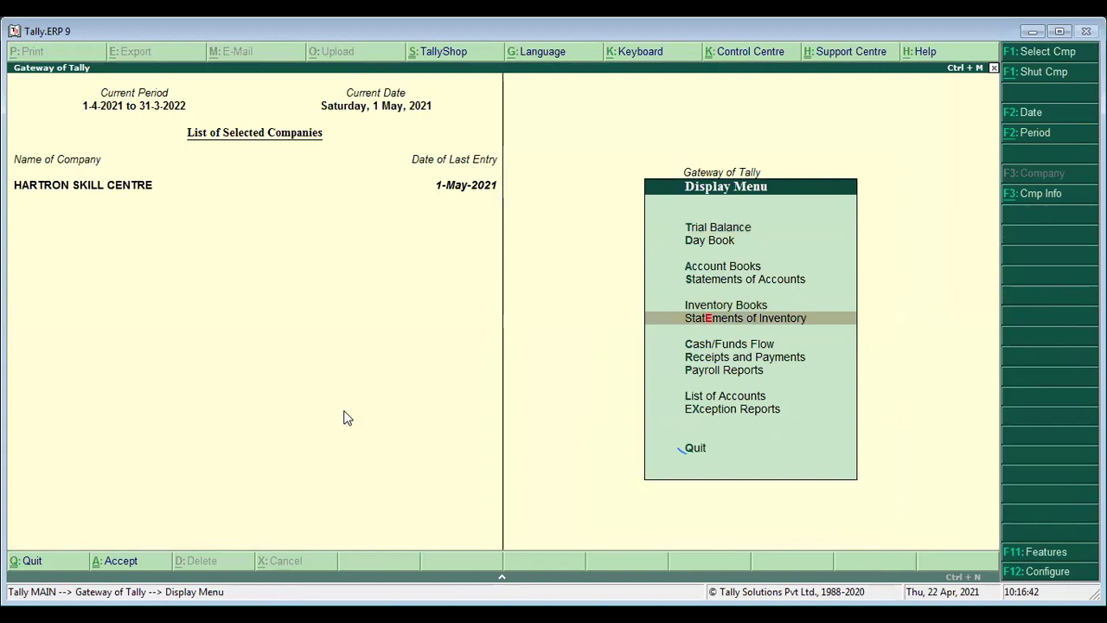
pyautogui.press('Down')
pyautogui.press('Down')
pyautogui.press('Down')
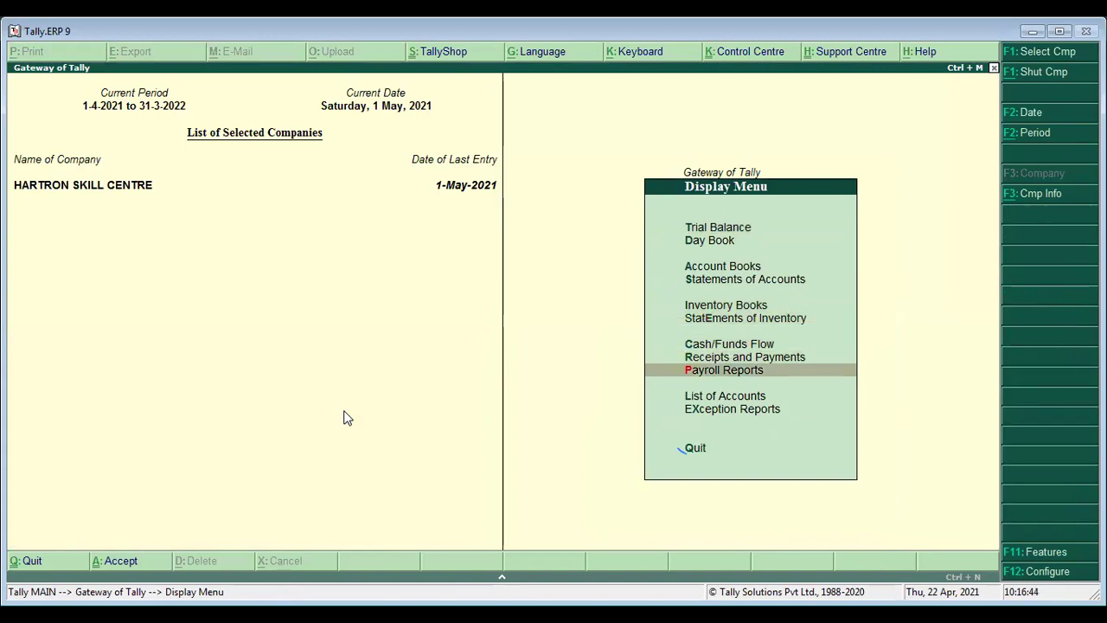
pyautogui.press('Return')
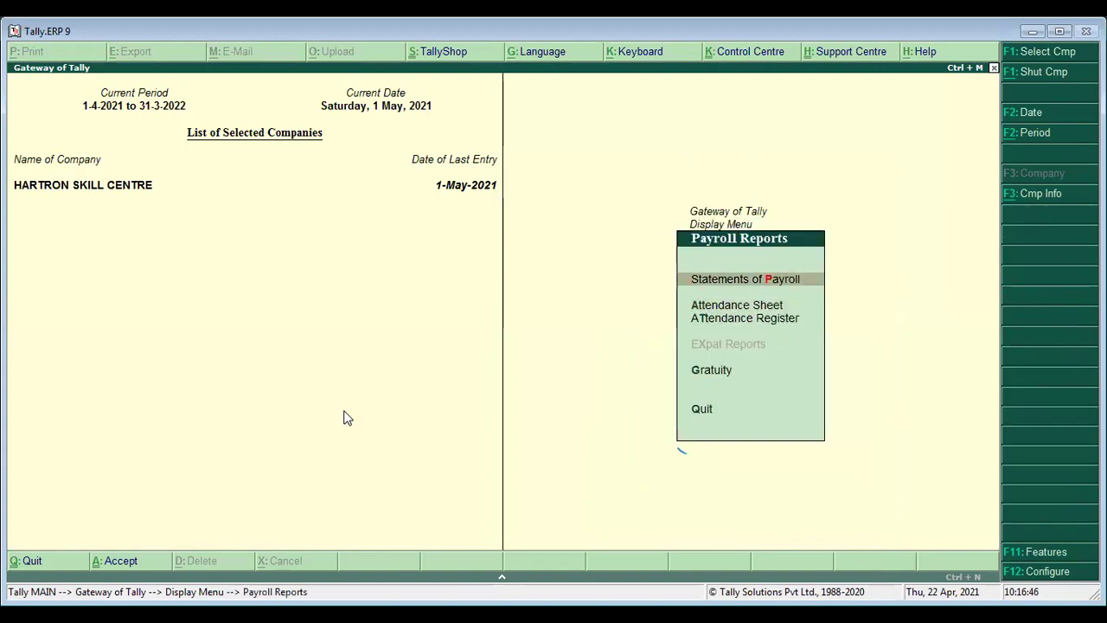
# Display the single pay slip of the existing employee from the Statements of Payroll.
pyautogui.press('Return')
pyautogui.press('Return')
pyautogui.press('Down')
pyautogui.press('Up')
pyautogui.press('Return')
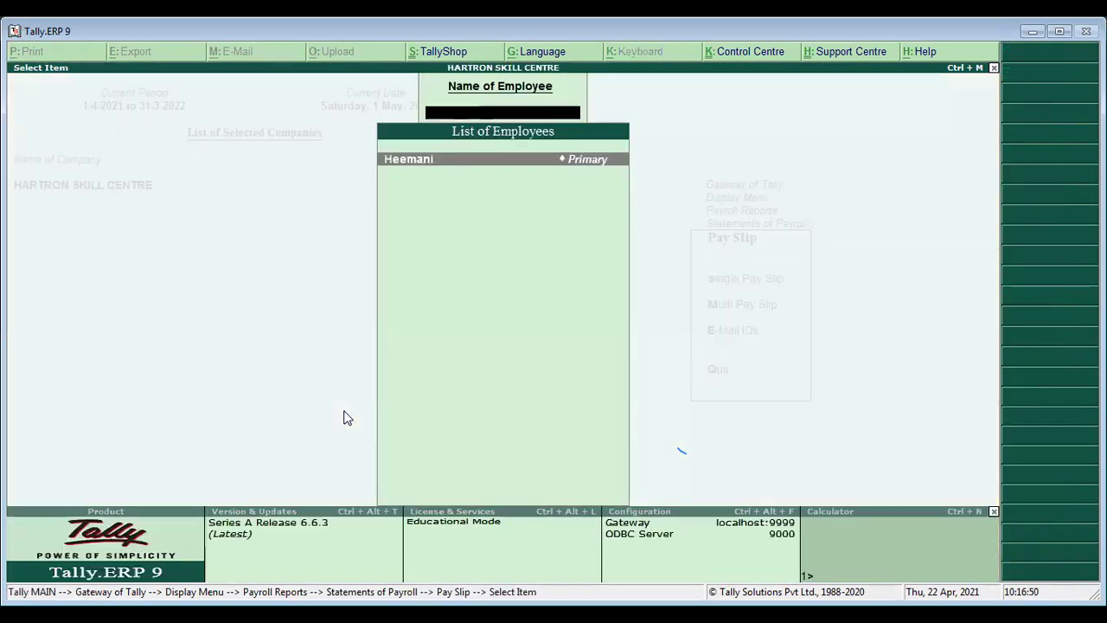
pyautogui.press('Return')
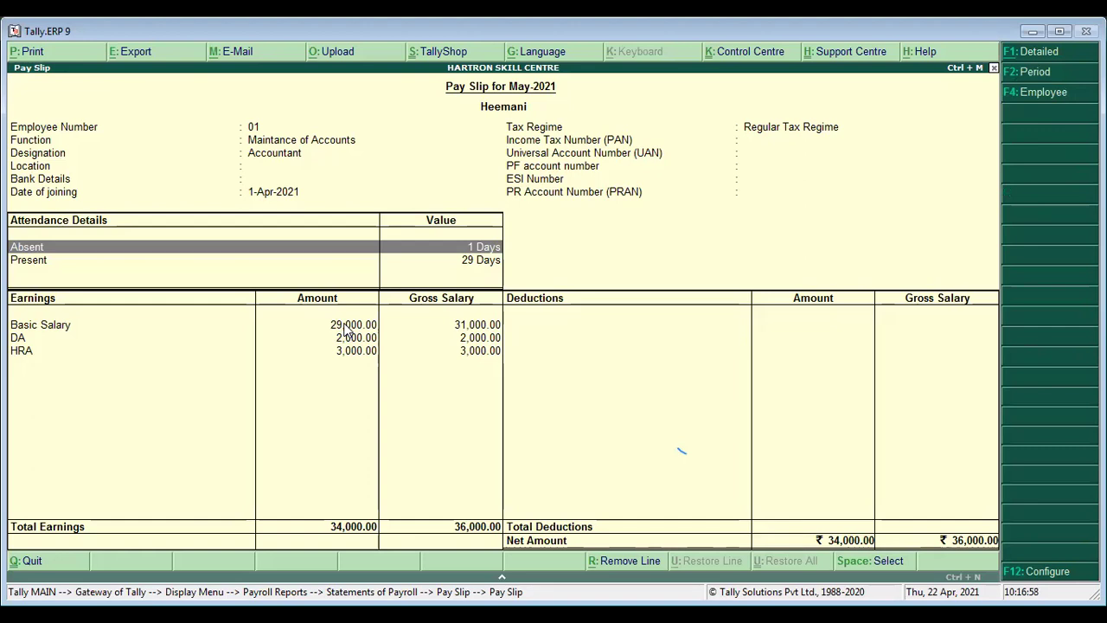
# Set the pay slip period to run from 1-Apr-2021 to 31-May-2021.
pyautogui.press('F2')
pyautogui.write('1/4')
pyautogui.press('Return')
pyautogui.press('Return')
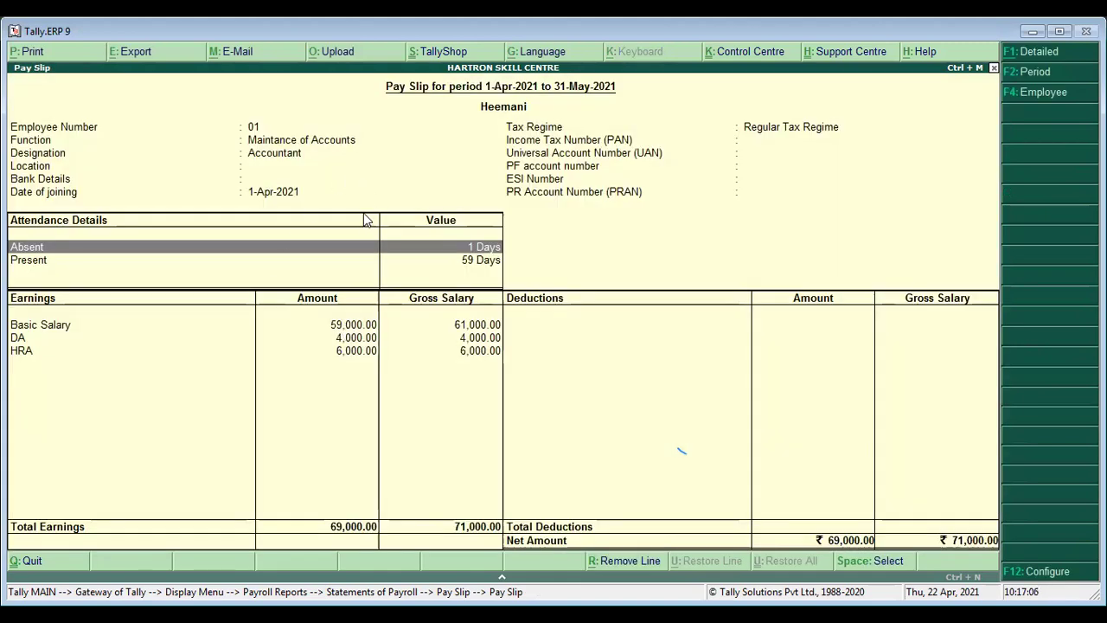
# Recheck the pay slip's period, examine its attendance and earnings lines, and leave the pay slip.
pyautogui.press('F2')
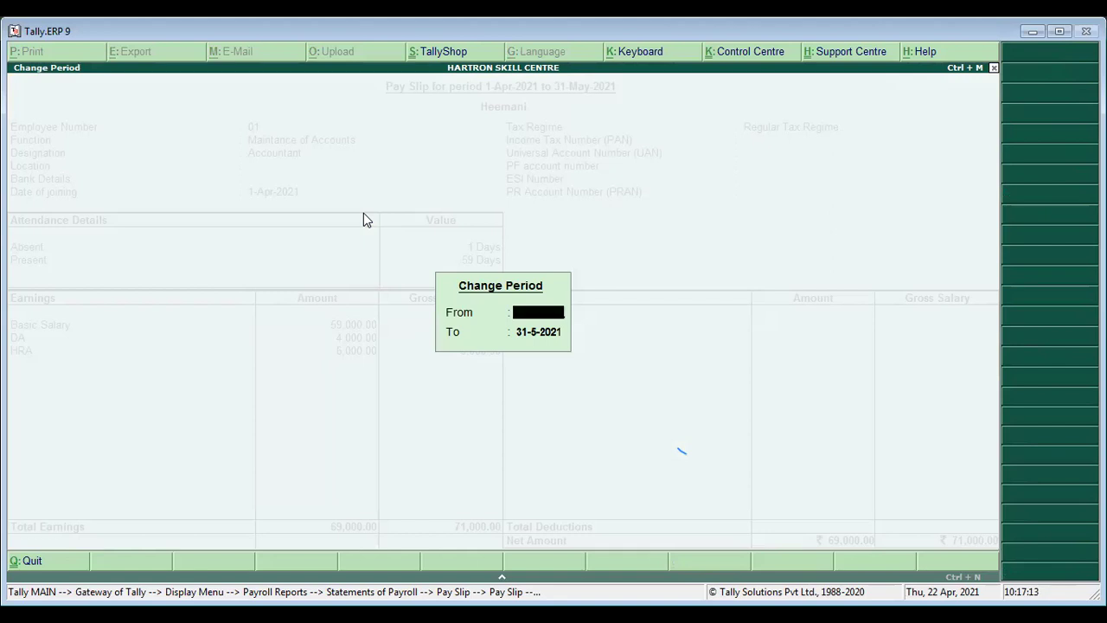
pyautogui.press('Return')
pyautogui.press('Return')
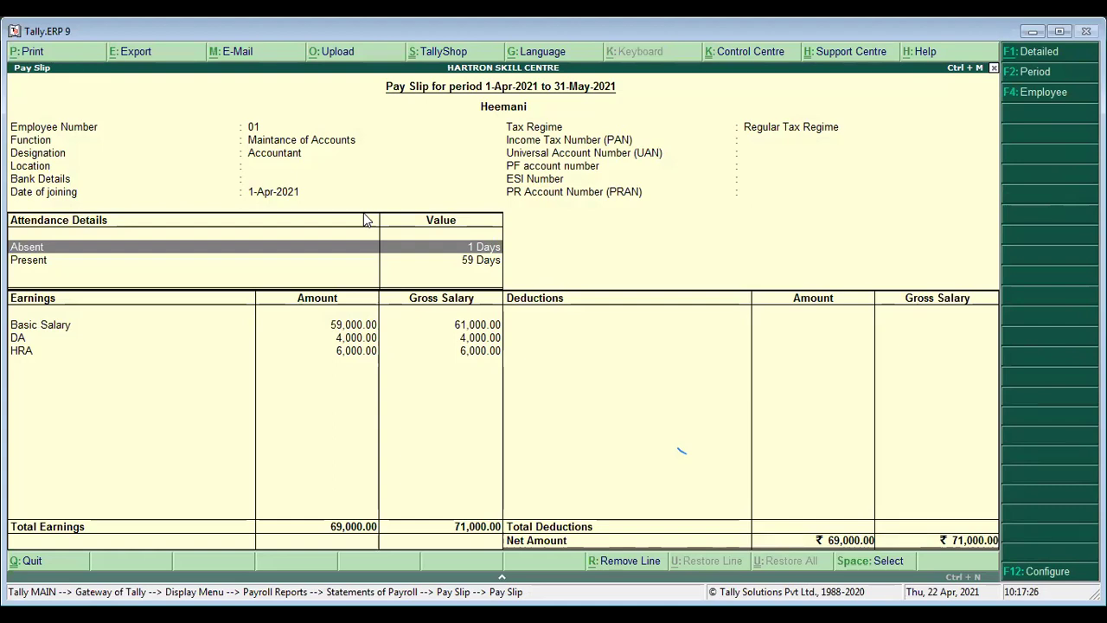
pyautogui.press('Down')
pyautogui.press('Down')
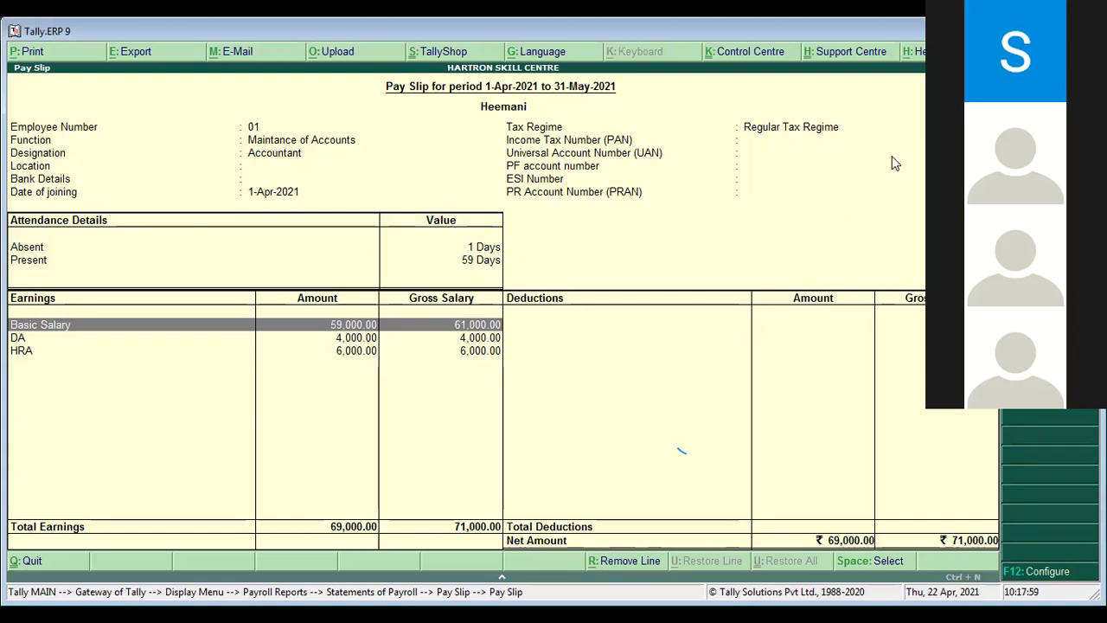
pyautogui.press('Escape')
pyautogui.press('Escape')
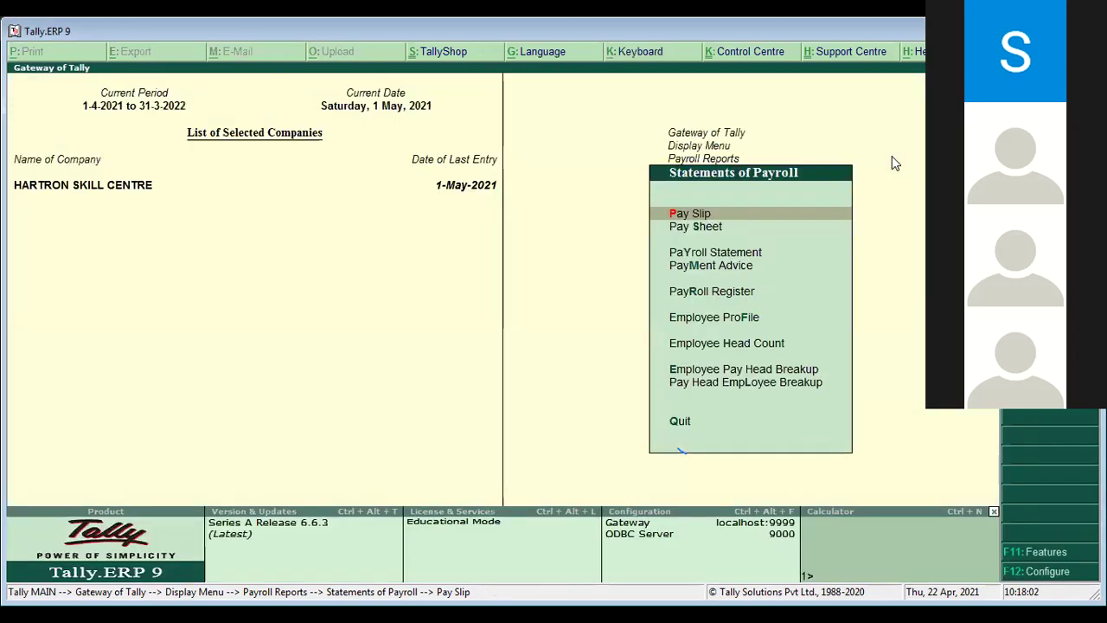
# View the Pay Sheet for the existing employee alone and leave the payroll reports.
pyautogui.press('Down')
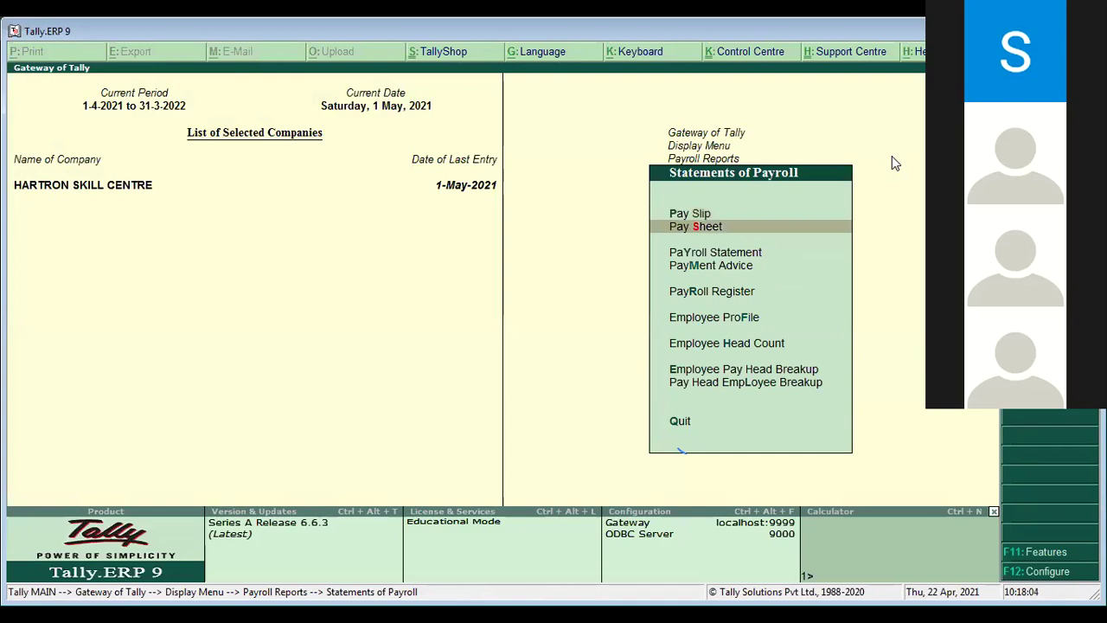
pyautogui.press('Return')
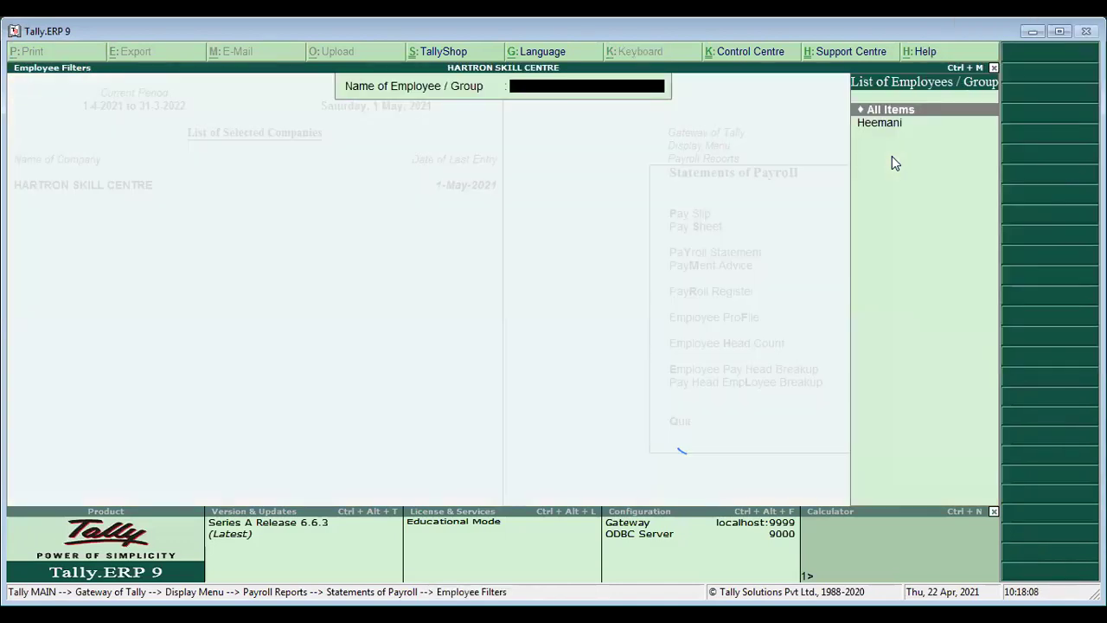
pyautogui.press('Down')
pyautogui.press('Return')
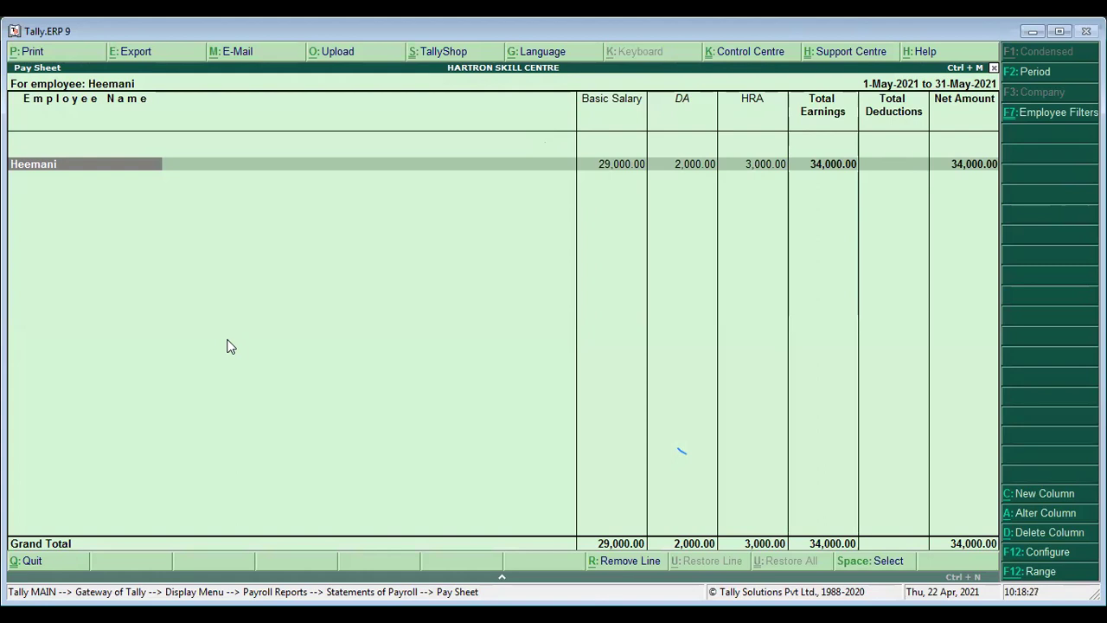
pyautogui.press('F7')
pyautogui.press('Escape')
pyautogui.press('Escape')
pyautogui.press('Escape')
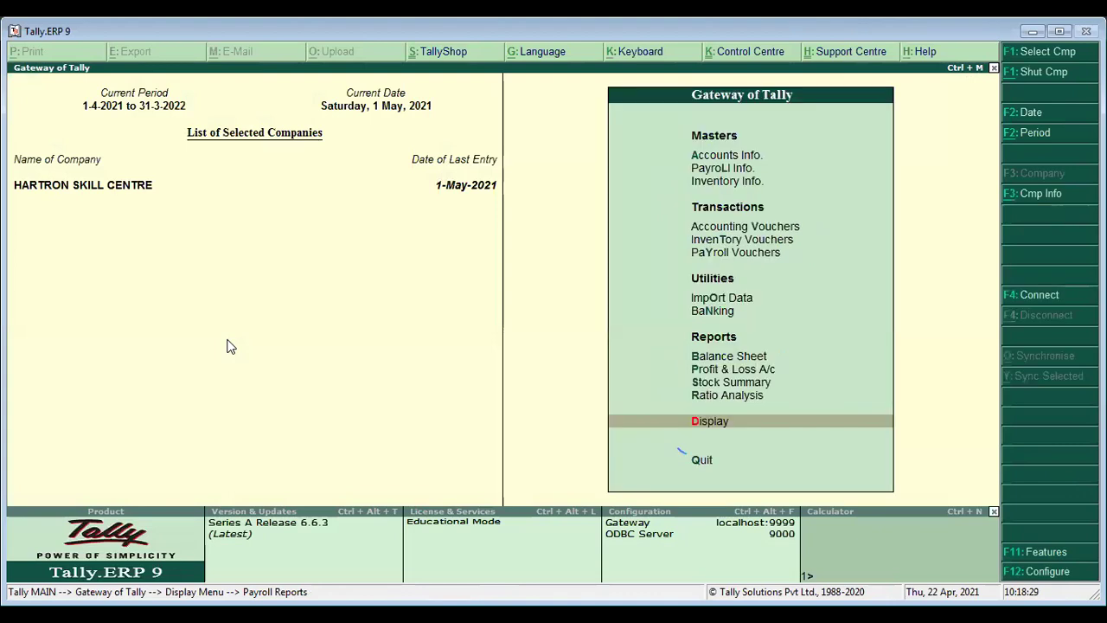
# Open the Payroll Info masters and go to Employees.
pyautogui.press('Up')
pyautogui.press('Up')
pyautogui.press('Up')
pyautogui.press('Up')
pyautogui.press('Up')
pyautogui.press('Up')
pyautogui.press('Up')
pyautogui.press('Up')
pyautogui.press('Up')
pyautogui.press('Up')
pyautogui.press('Up')
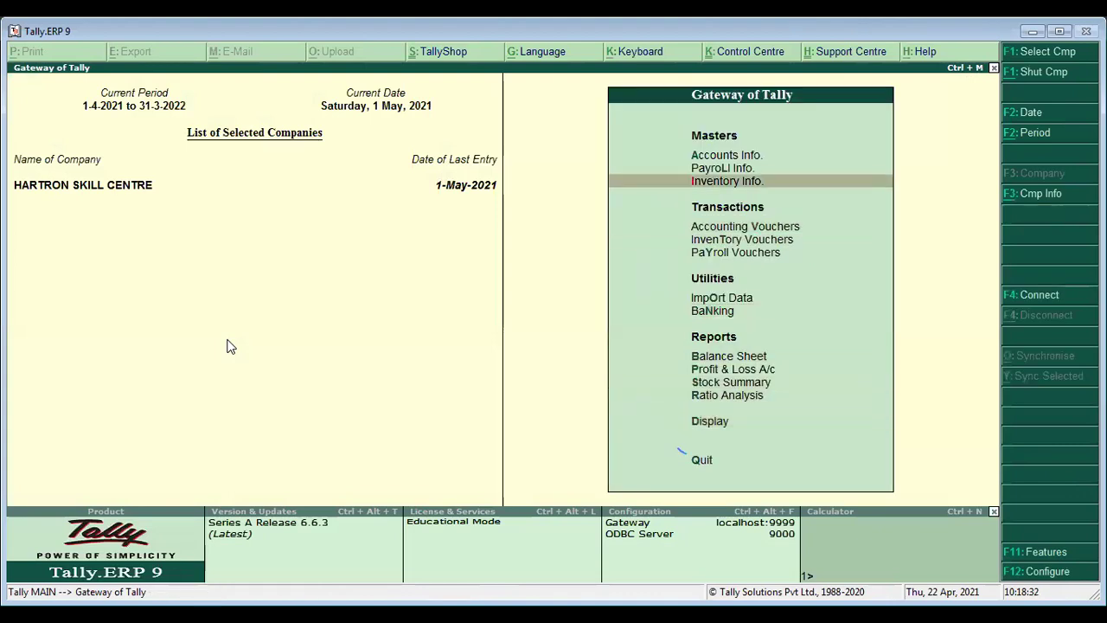
pyautogui.press('Return')
pyautogui.press('Down')
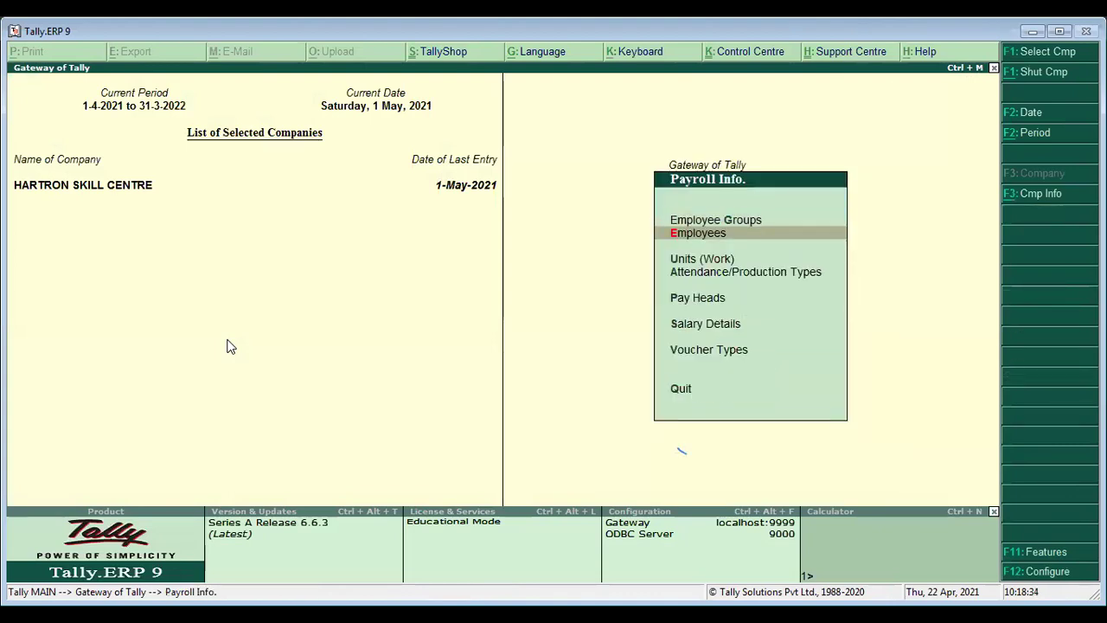
pyautogui.press('Return')
pyautogui.press('Return')
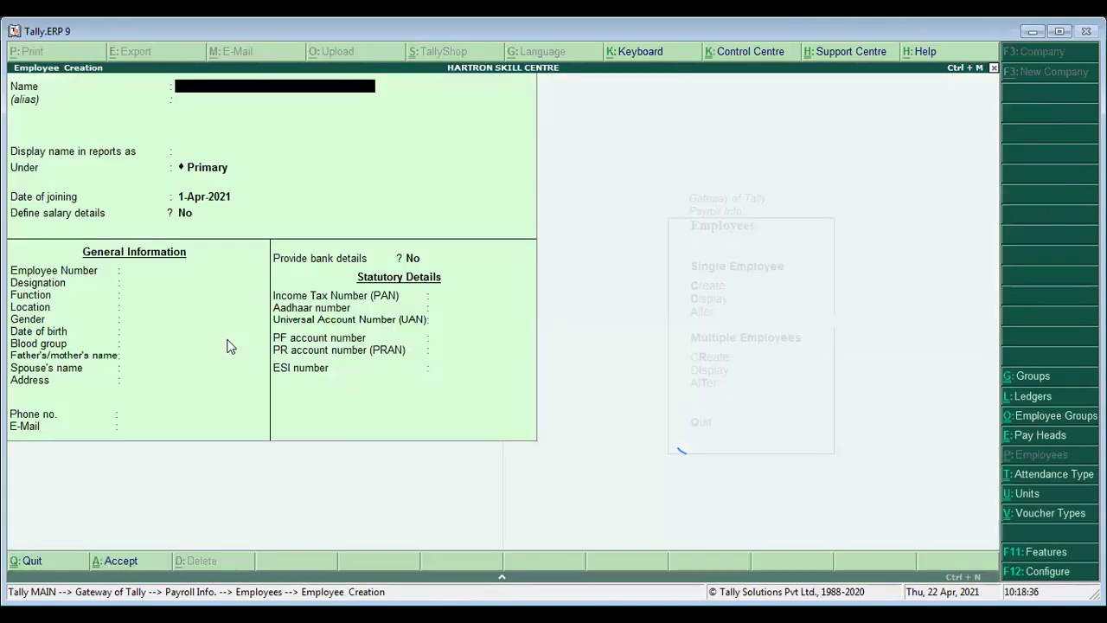
pyautogui.press('Escape')
pyautogui.press('Escape')
pyautogui.press('Down')
pyautogui.press('Down')
pyautogui.press('Down')
pyautogui.press('Down')
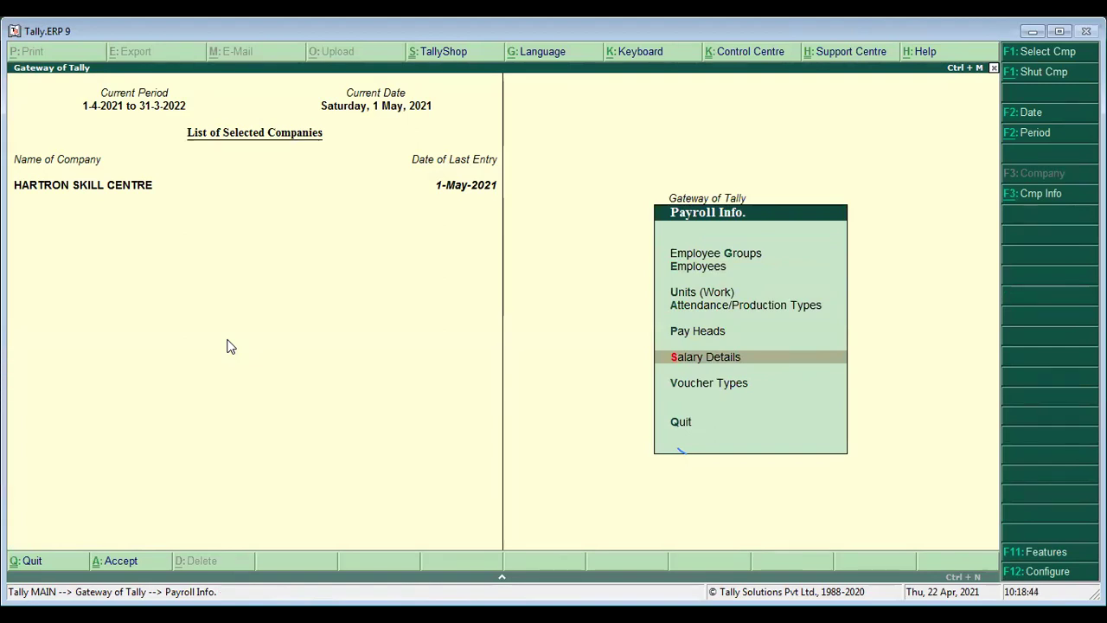
pyautogui.press('Up')
pyautogui.press('Up')
pyautogui.press('Up')
pyautogui.press('Up')
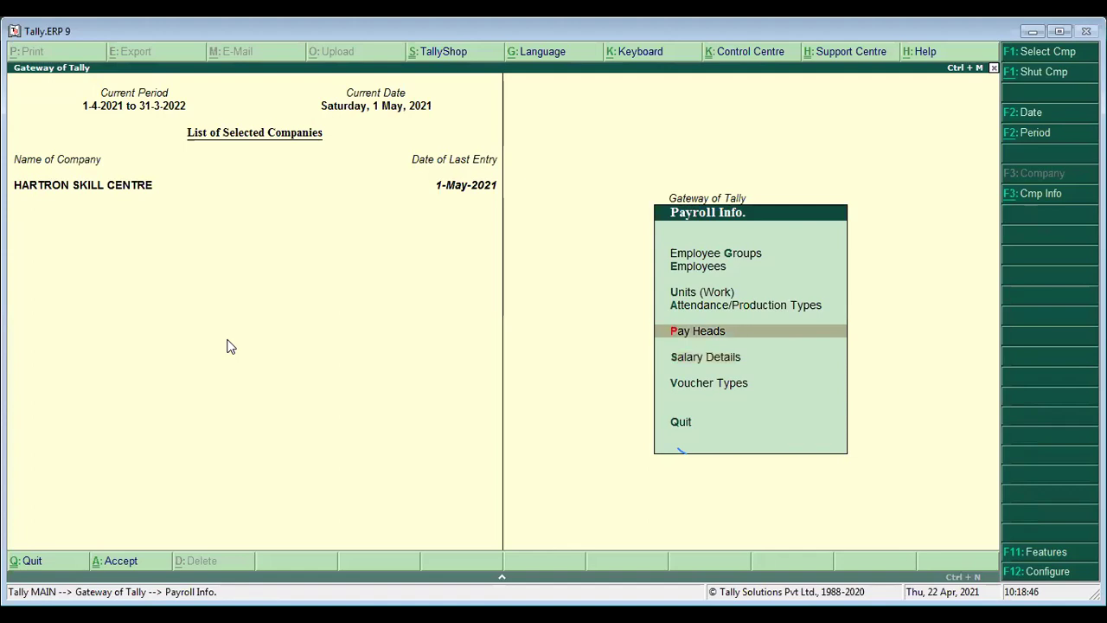
# Start a new single employee under Primary, entering the employee's name and the joining date 1-Aug-2021.
pyautogui.press('Return')
pyautogui.press('Return')
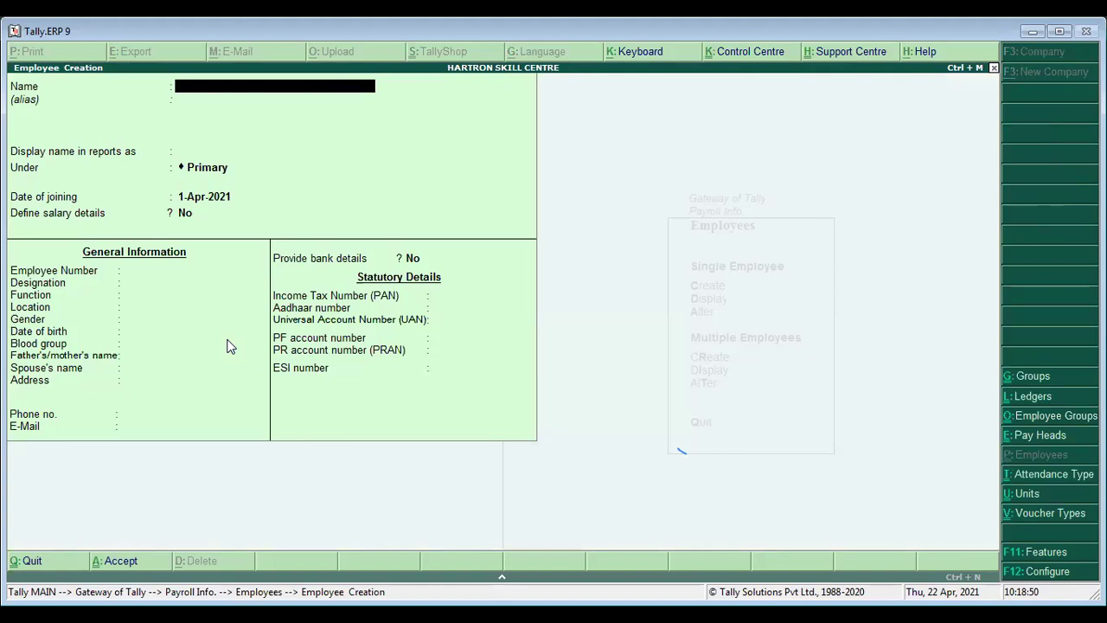
pyautogui.write('SUNAINA')
pyautogui.press('Return')
pyautogui.press('Return')
pyautogui.press('Return')
pyautogui.press('Return')
pyautogui.write('1/')
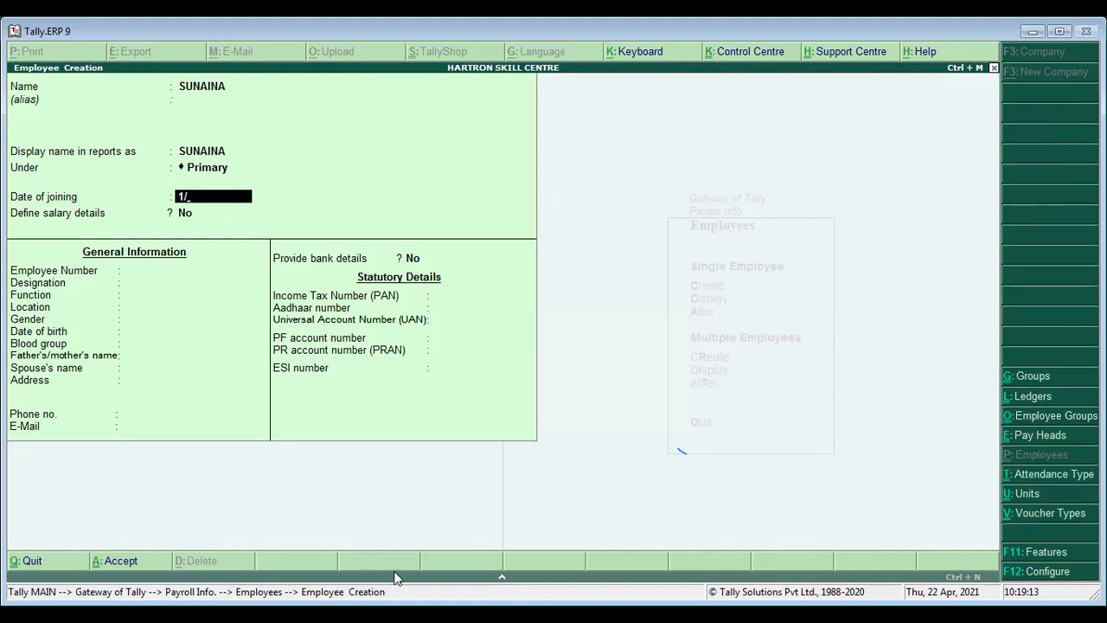
pyautogui.write('8')
pyautogui.press('Return')
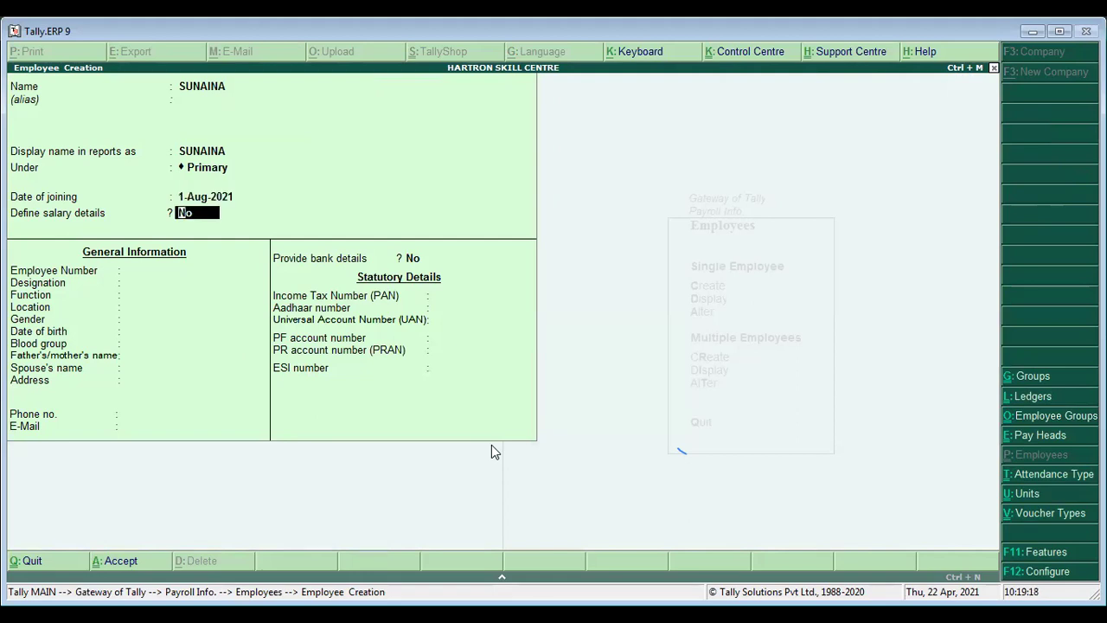
# Keep salary and bank details at No, leave the general and statutory information at defaults, and save the new employee.
pyautogui.press('Return')
pyautogui.press('Return')
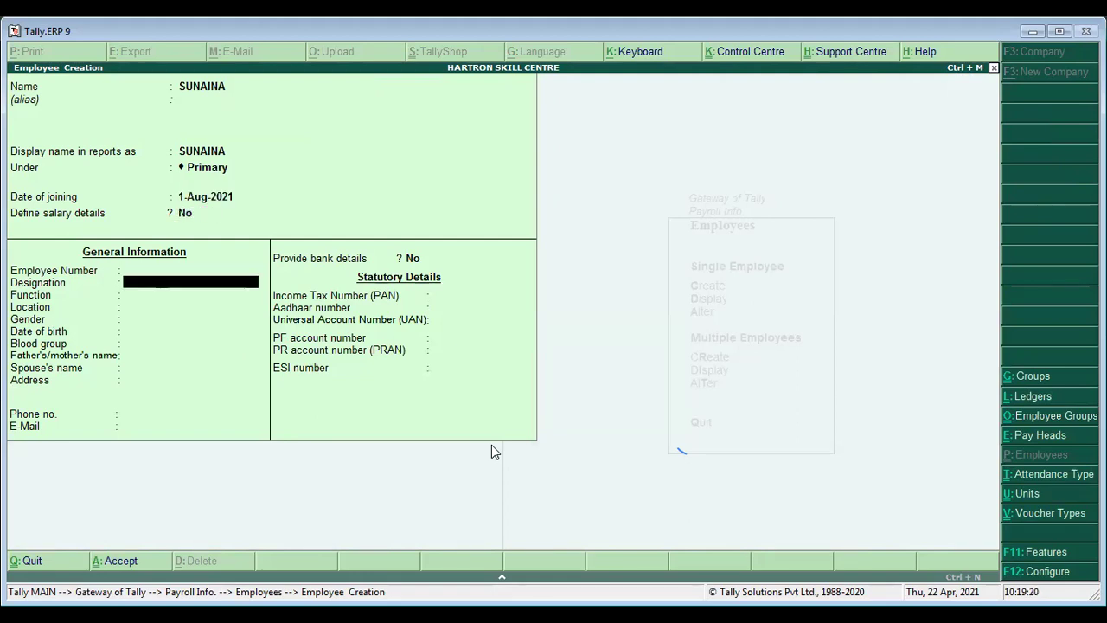
pyautogui.press('Return')
pyautogui.press('Return')
pyautogui.press('Return')
pyautogui.press('Return')
pyautogui.press('Return')
pyautogui.press('Return')
pyautogui.press('Return')
pyautogui.press('Return')
pyautogui.press('Return')
pyautogui.press('Return')
pyautogui.press('Return')
pyautogui.press('Return')
pyautogui.press('Return')
pyautogui.press('Return')
pyautogui.press('Return')
pyautogui.press('Return')
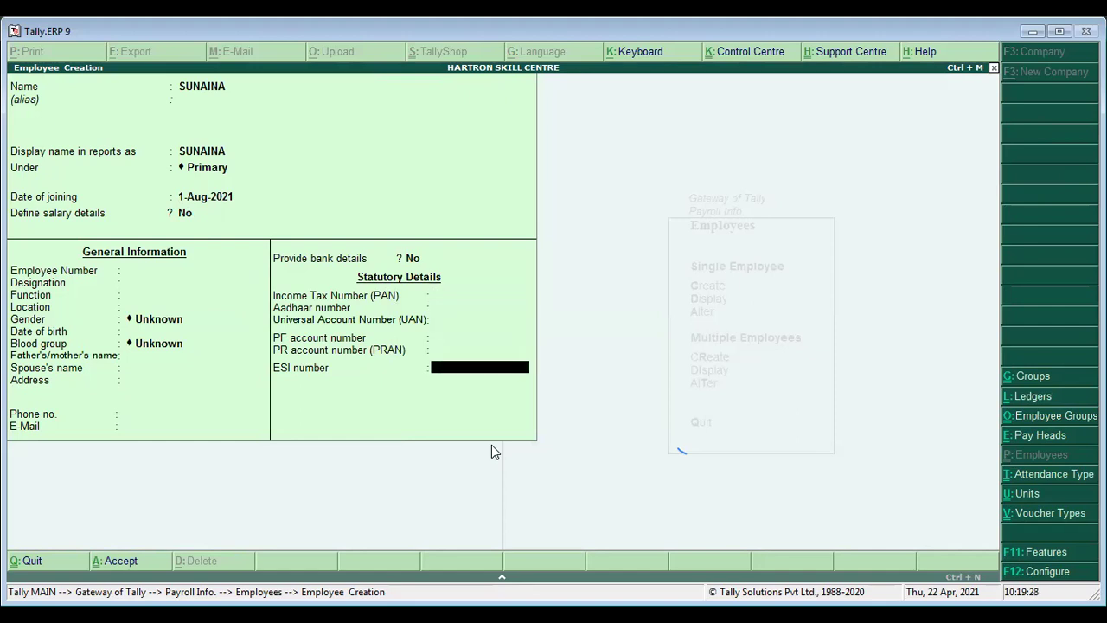
pyautogui.press('Return')
pyautogui.press('Return')
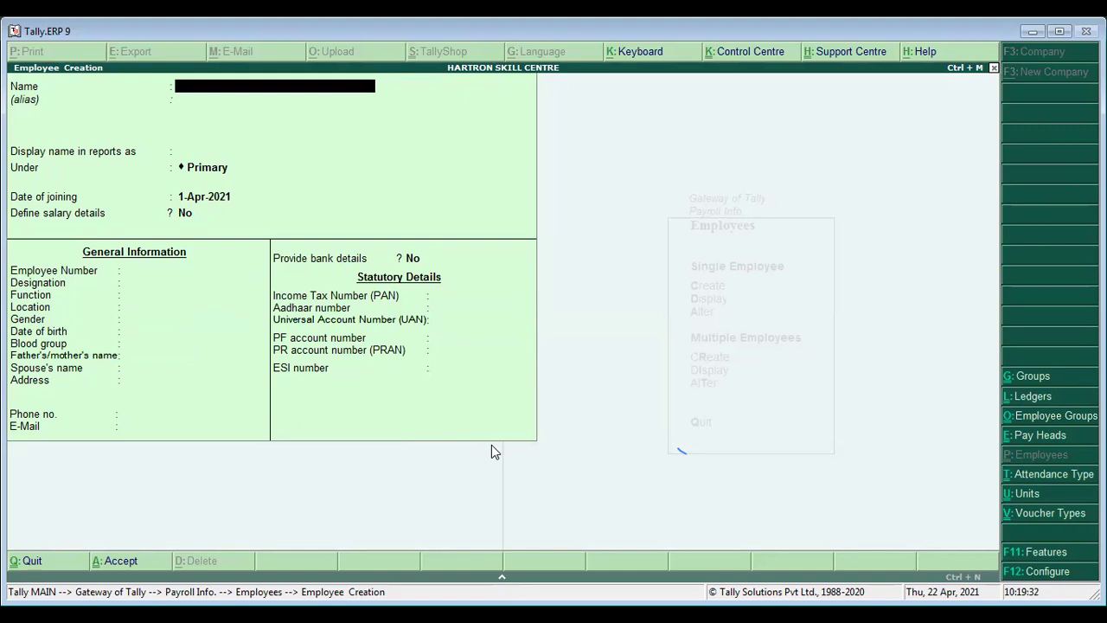
# Leave employee creation and open the salary definition for the newly created employee.
pyautogui.press('Escape')
pyautogui.press('Return')
pyautogui.press('Escape')
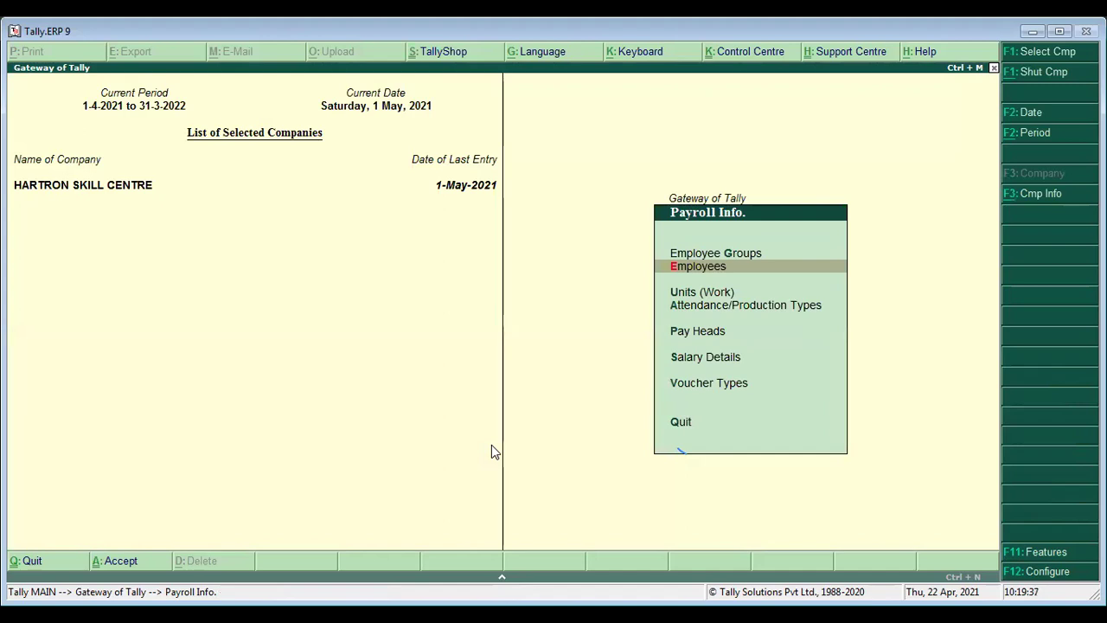
pyautogui.press('Down')
pyautogui.press('Down')
pyautogui.press('Down')
pyautogui.press('Down')
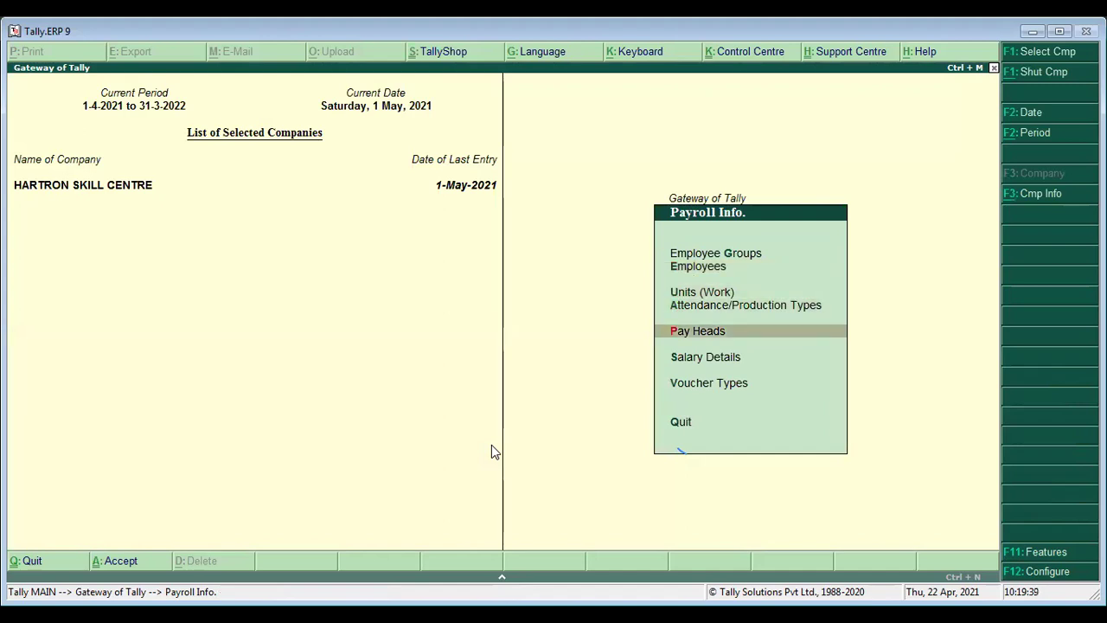
pyautogui.press('Return')
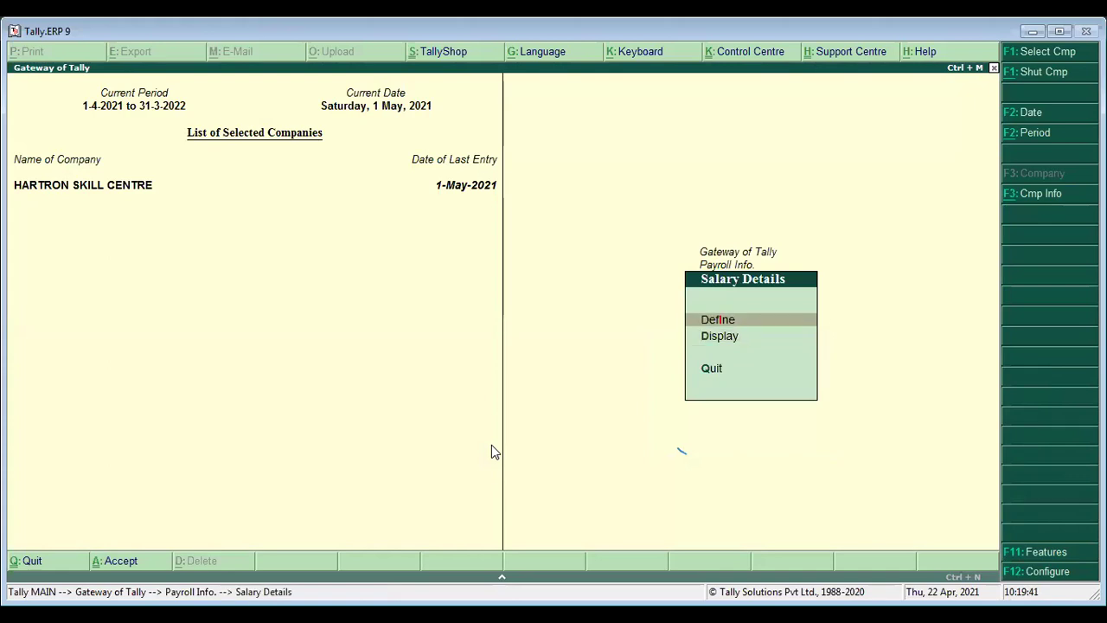
pyautogui.press('Return')
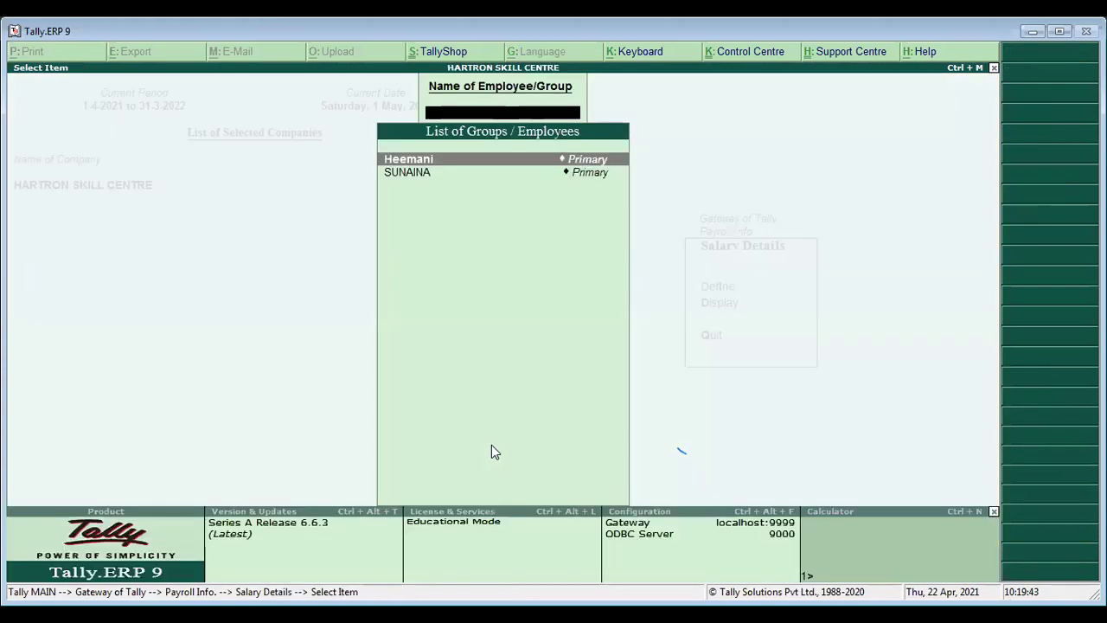
pyautogui.press('Down')
pyautogui.press('Return')
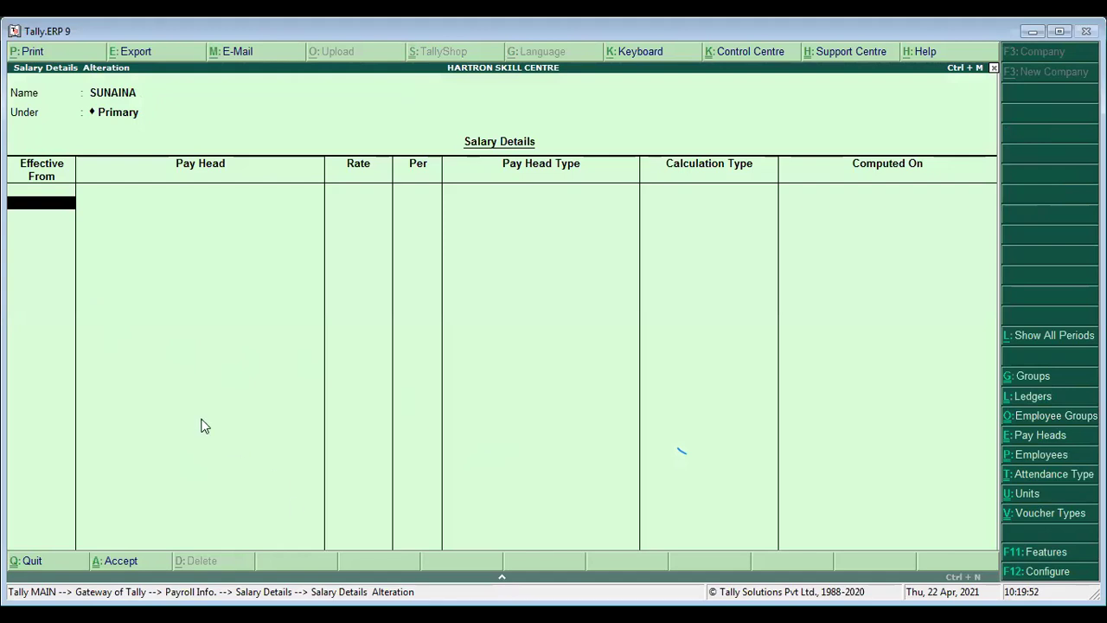
# Set the salary's effective date to 1-Aug-2021 and add Basic Salary at a rate of 1500.
pyautogui.write('1/8')
pyautogui.press('Return')
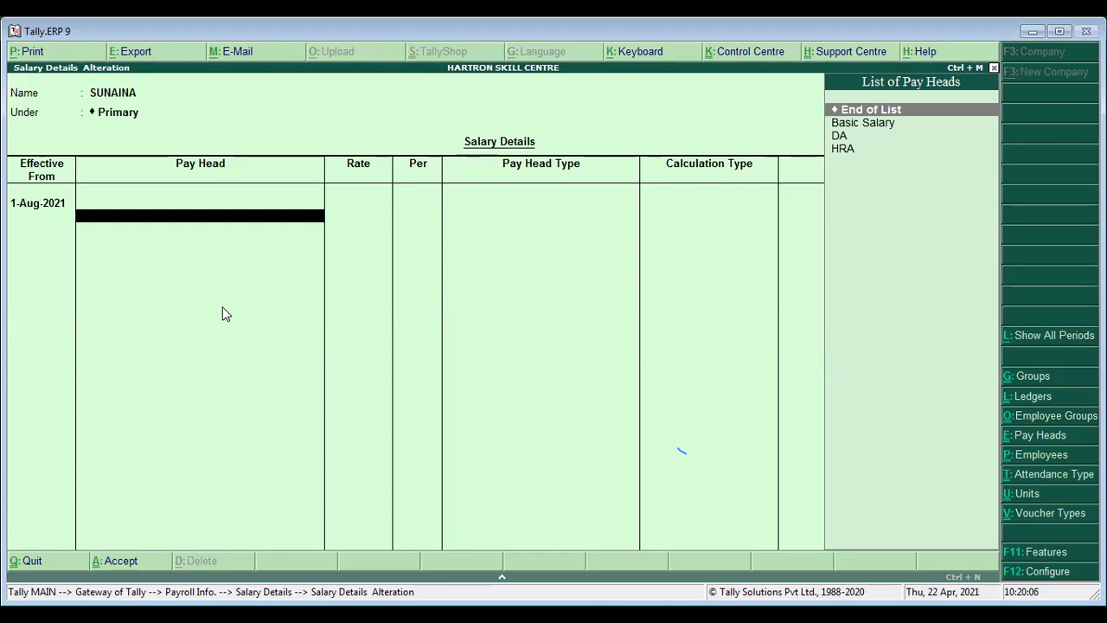
pyautogui.press('Down')
pyautogui.press('Return')
pyautogui.write('1500')
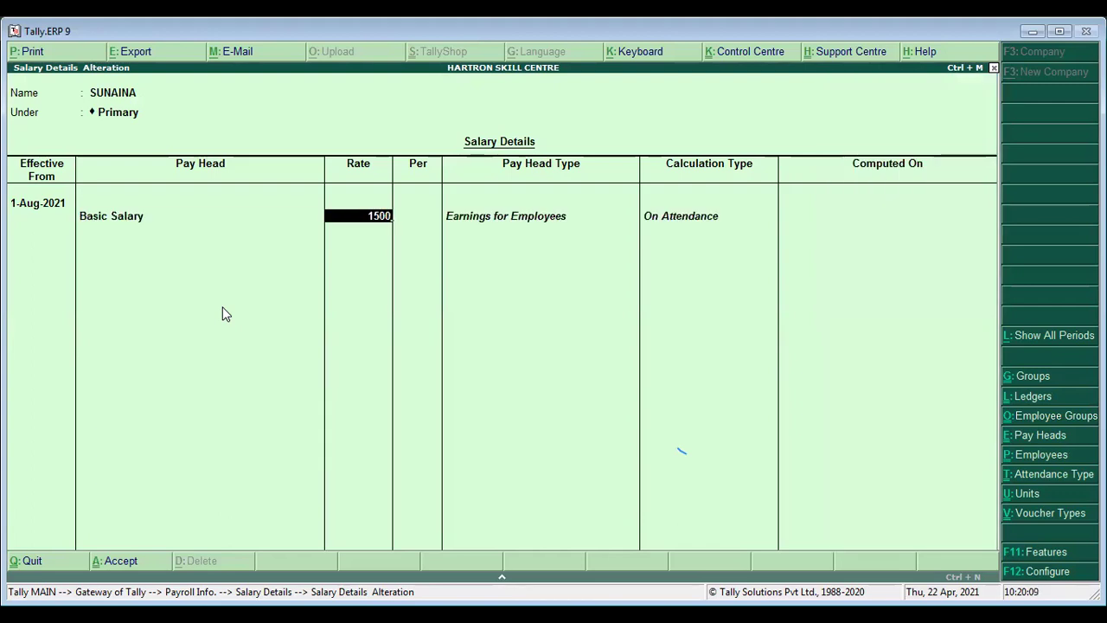
pyautogui.press('Return')
# Add the DA pay head at a rate of 2000 and HRA at a rate of 4000.
pyautogui.press('Down')
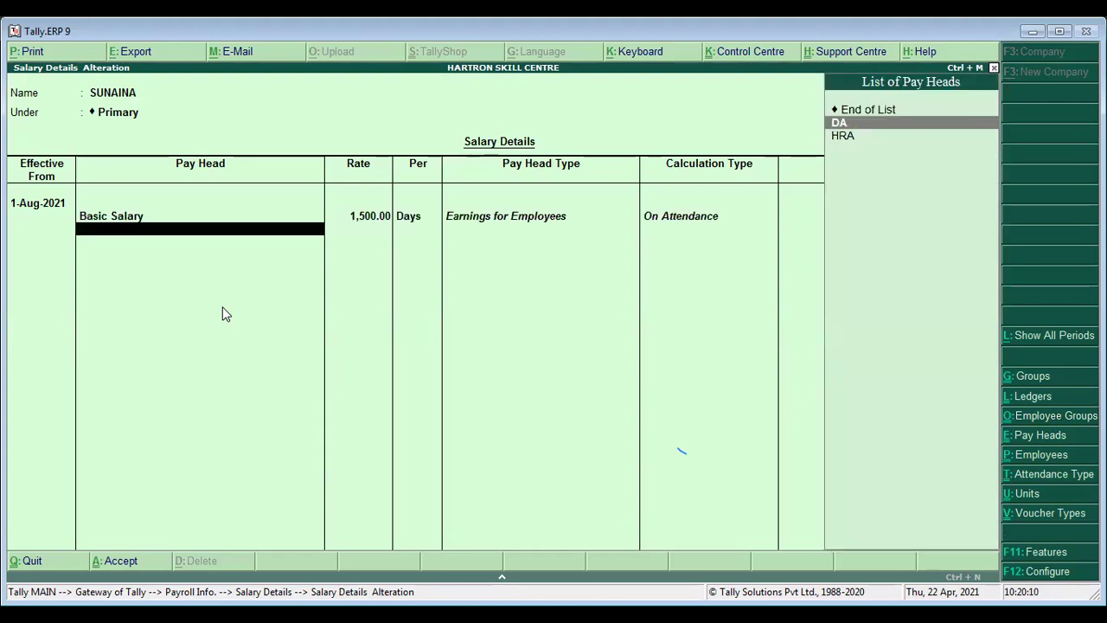
pyautogui.press('Return')
pyautogui.write('2000')
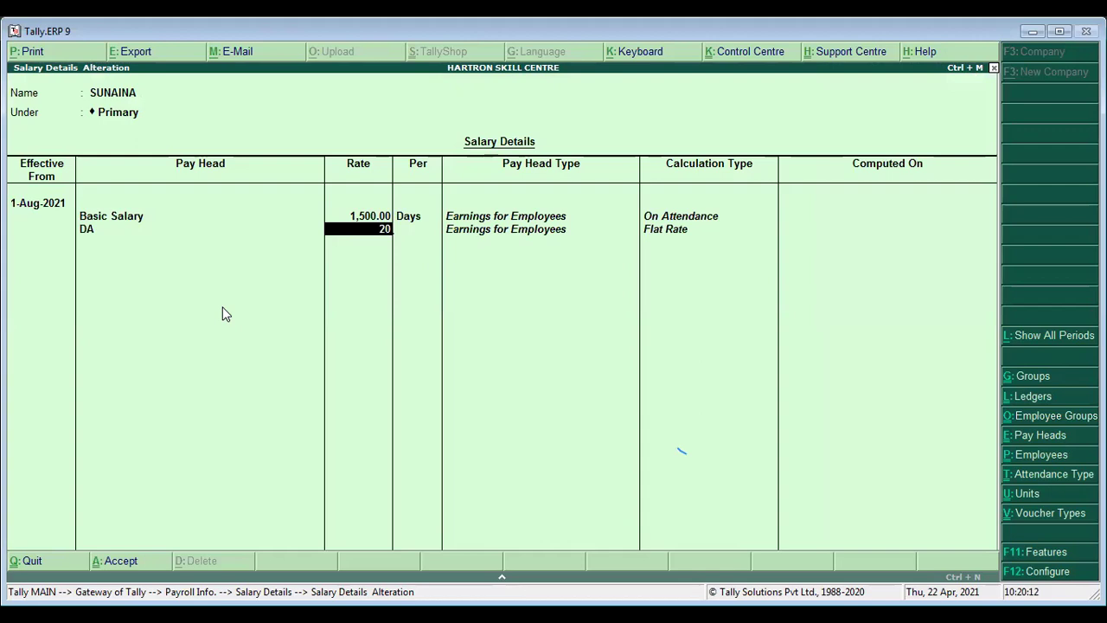
pyautogui.press('Return')
pyautogui.press('d')
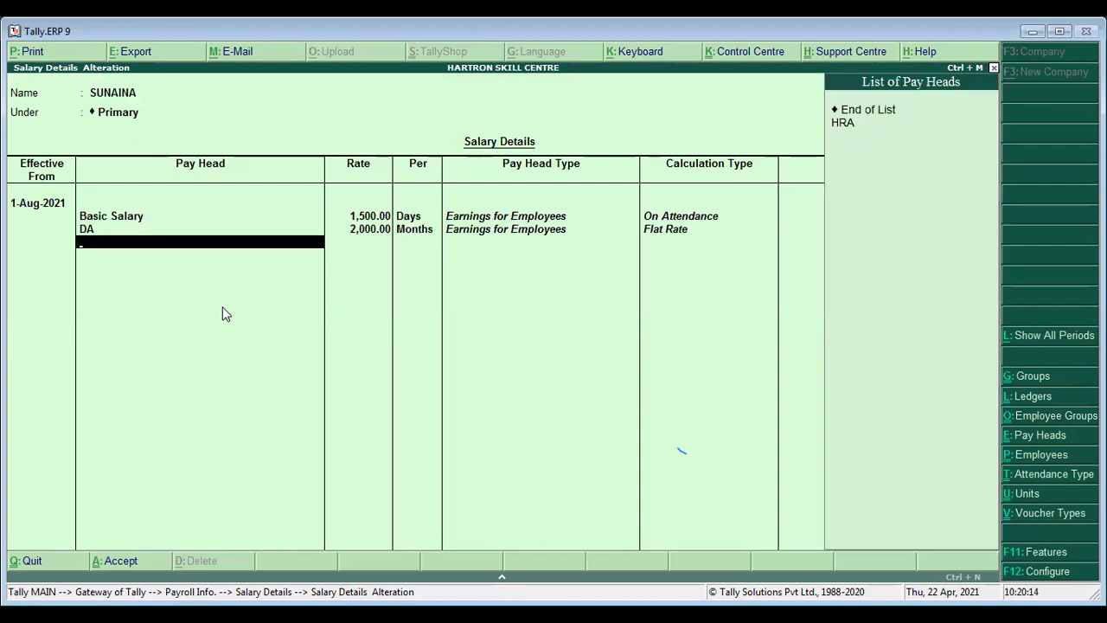
pyautogui.press('d')
pyautogui.press('Down')
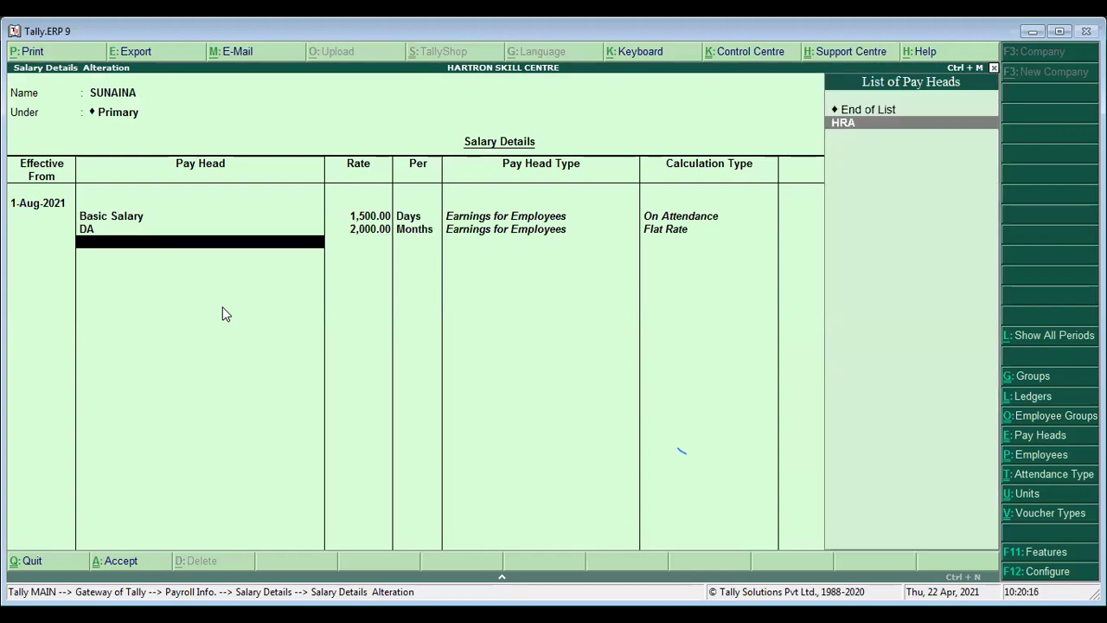
pyautogui.press('Return')
pyautogui.write('4000')
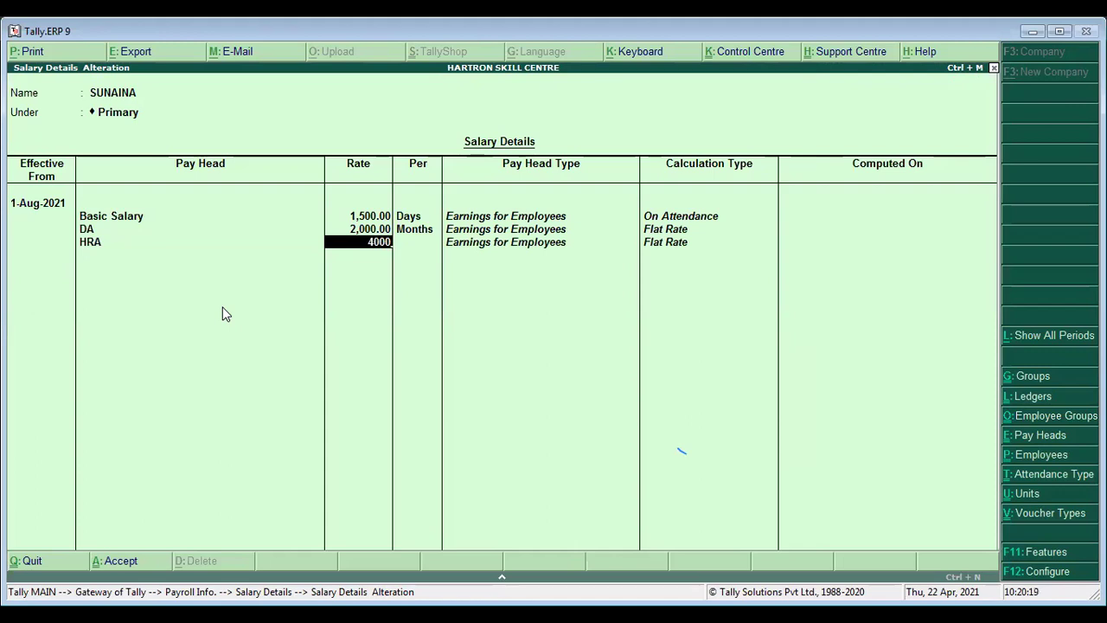
pyautogui.press('Return')
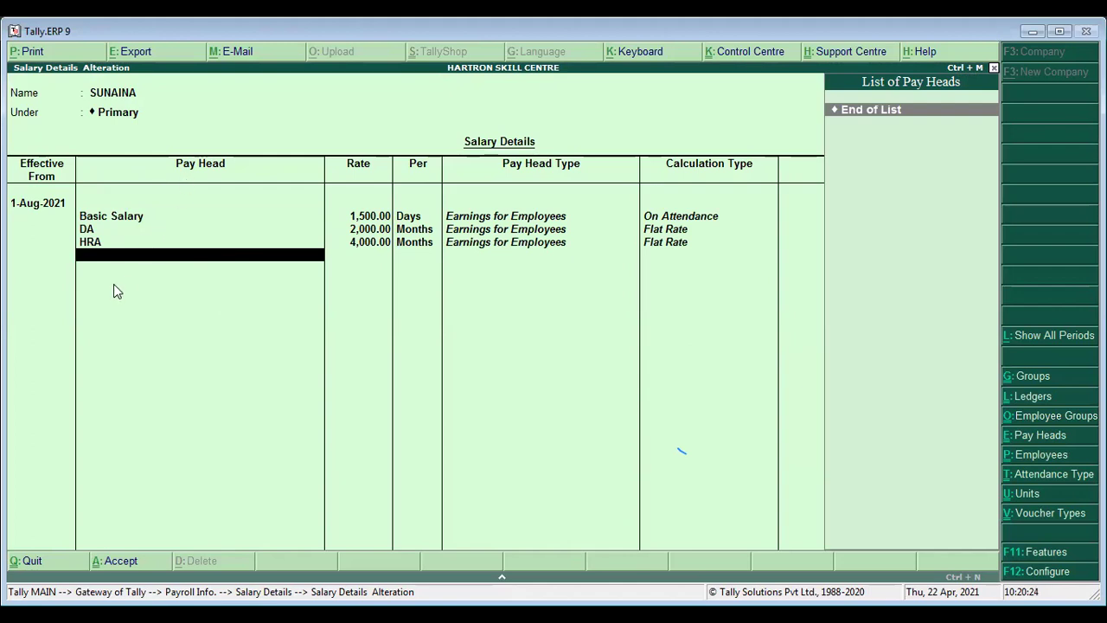
# Start creating a new pay head named TA from within the salary details, without an alias.
pyautogui.hotkey('alt', 'c')
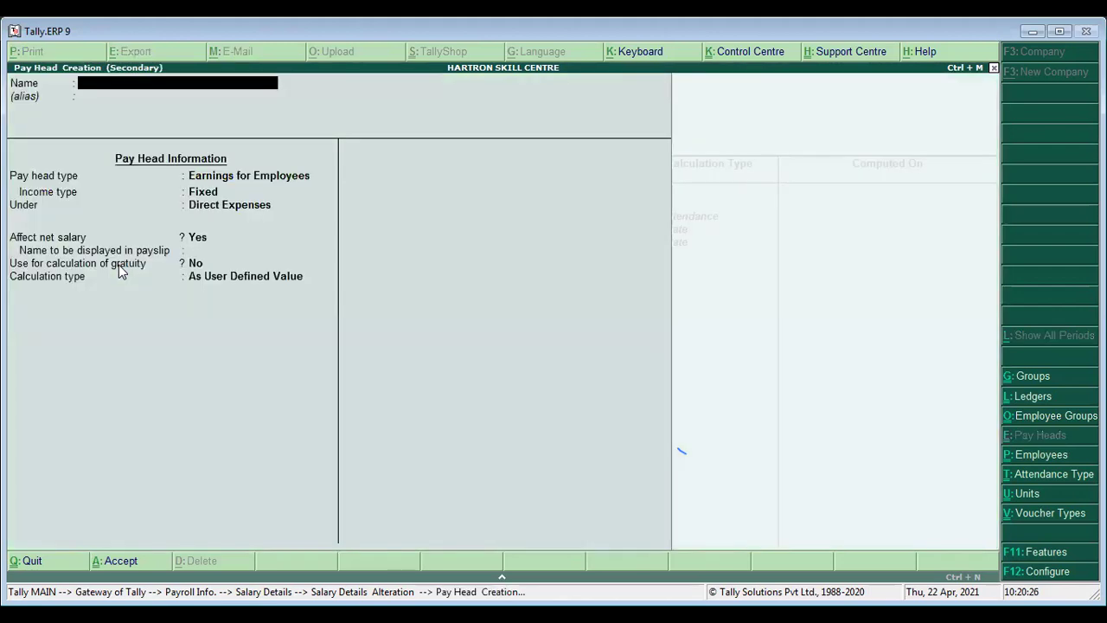
pyautogui.write('Ta')
pyautogui.press('BackSpace')
pyautogui.write('A')
pyautogui.press('Return')
pyautogui.press('Return')
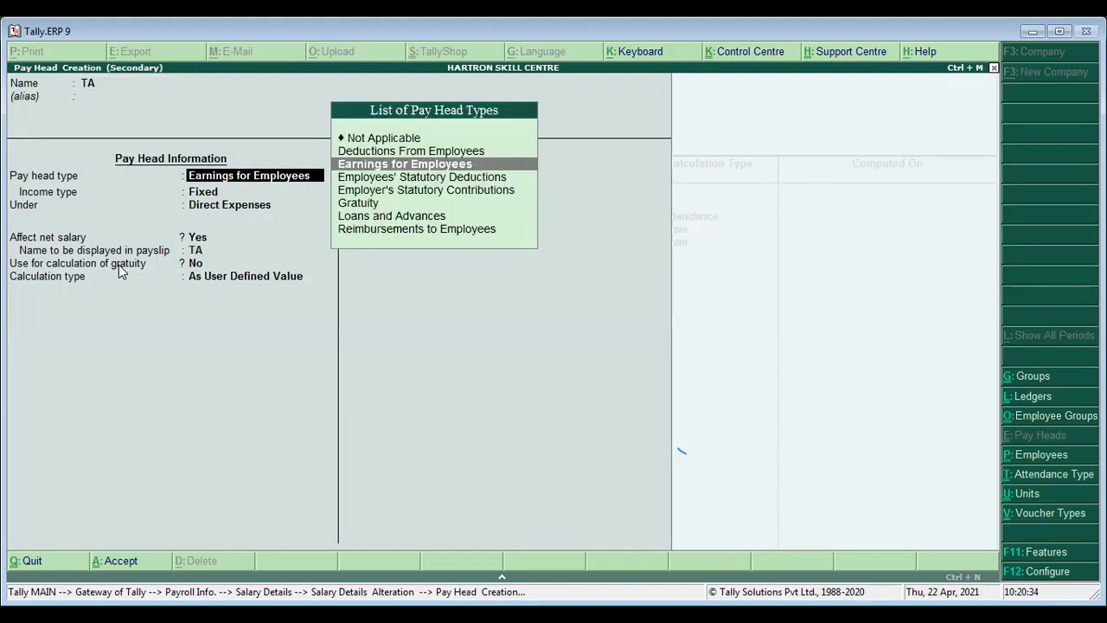
# Keep TA as Earnings for Employees affecting net salary, with Variable income type under Indirect Expenses.
pyautogui.press('Return')
pyautogui.press('Down')
pyautogui.press('Return')
pyautogui.press('Down')
pyautogui.press('Return')
pyautogui.press('Return')
pyautogui.press('Return')
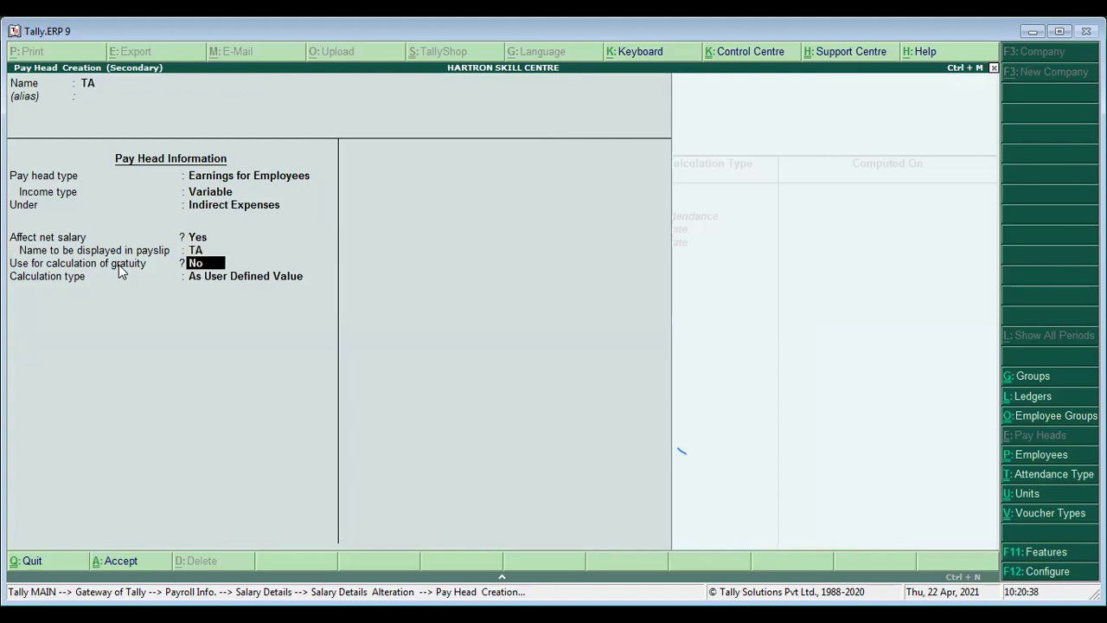
# Leave TA out of gratuity, set Flat Rate calculation with a Months period and no rounding, and save the pay head.
pyautogui.press('Return')
pyautogui.press('Down')
pyautogui.press('Return')
pyautogui.press('Down')
pyautogui.press('Down')
pyautogui.press('Down')
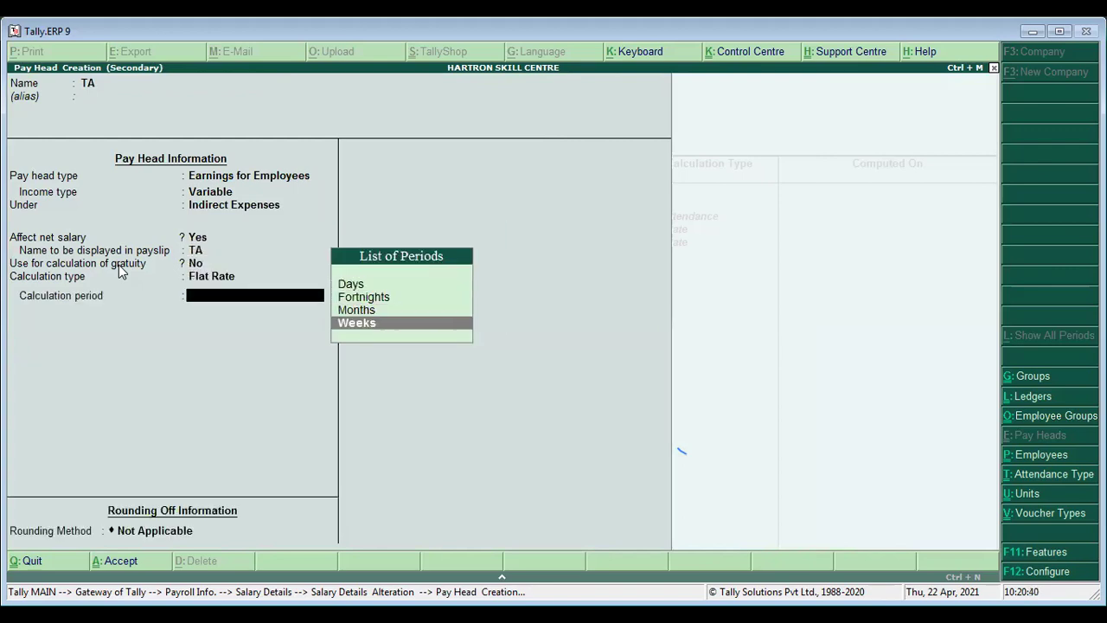
pyautogui.press('Up')
pyautogui.press('Return')
pyautogui.press('Return')
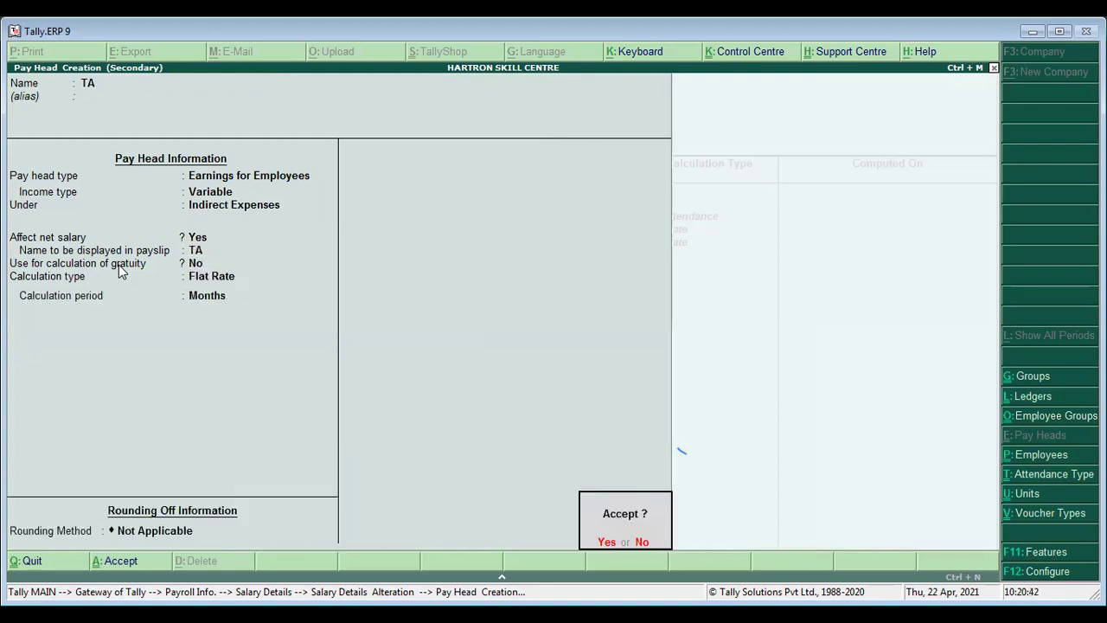
pyautogui.press('Return')
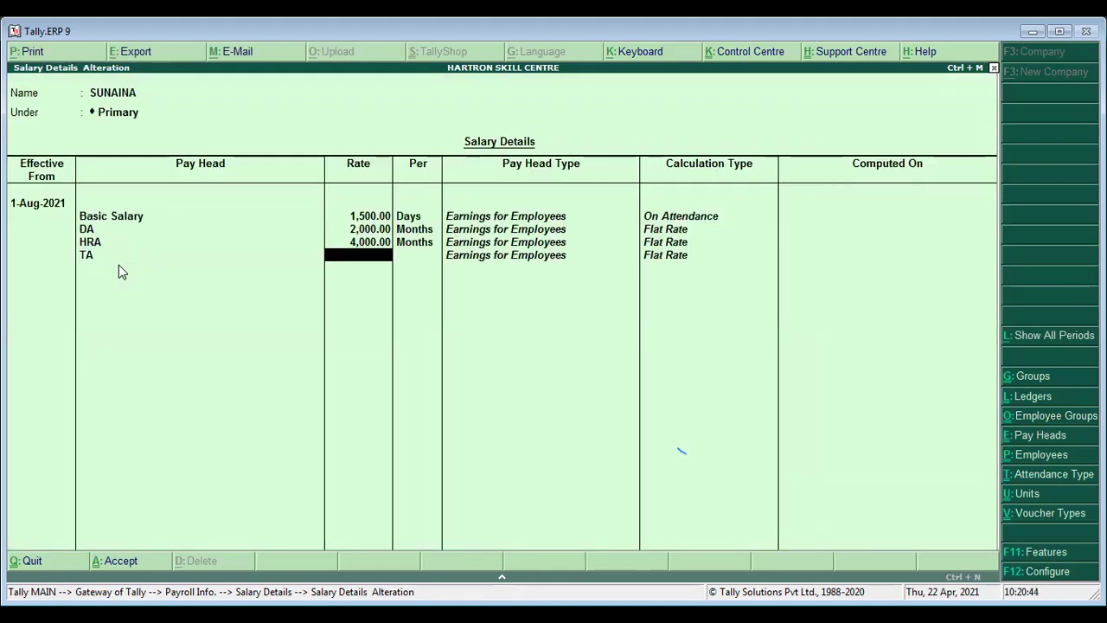
# Set the TA rate to 1500, end the pay head list and save the employee's salary details.
pyautogui.write('1500')
pyautogui.press('Return')
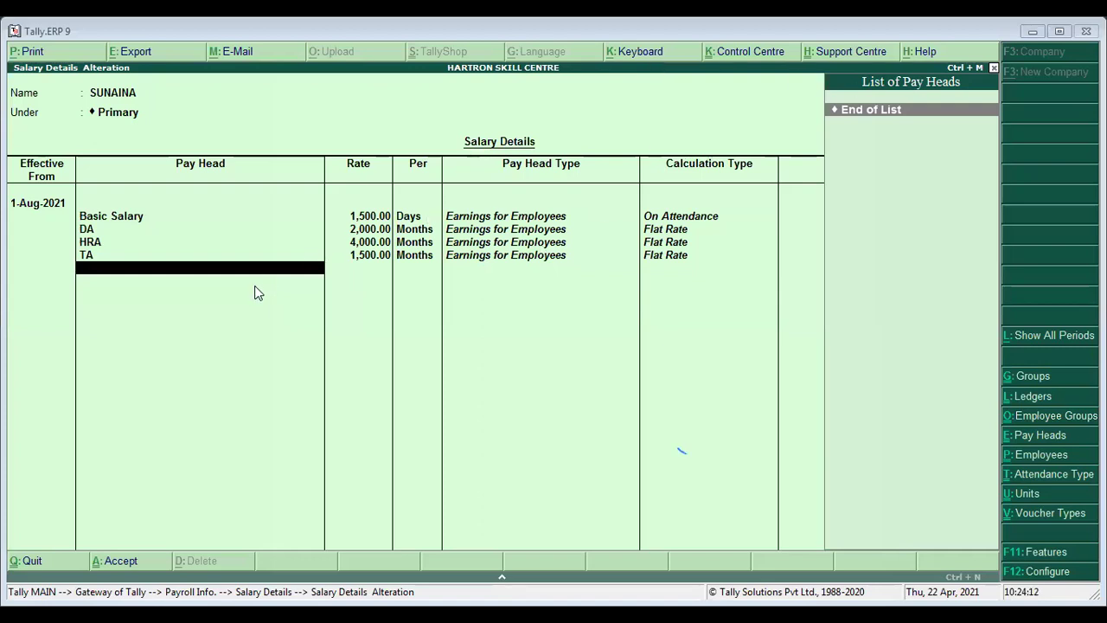
pyautogui.press('BackSpace')
pyautogui.press('Return')
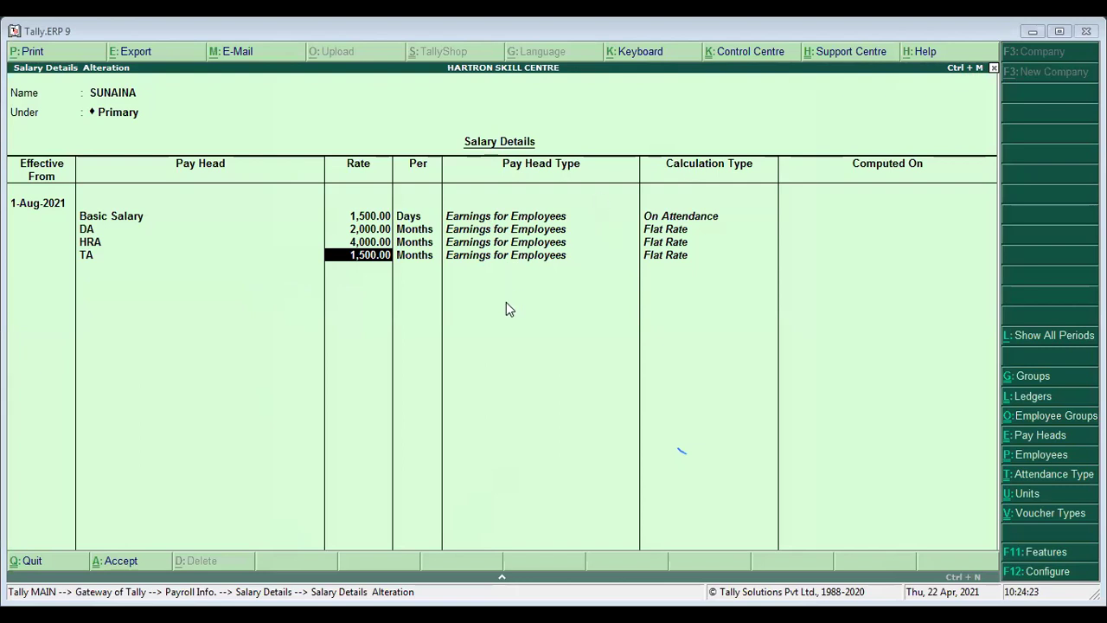
pyautogui.press('Return')
pyautogui.press('Return')
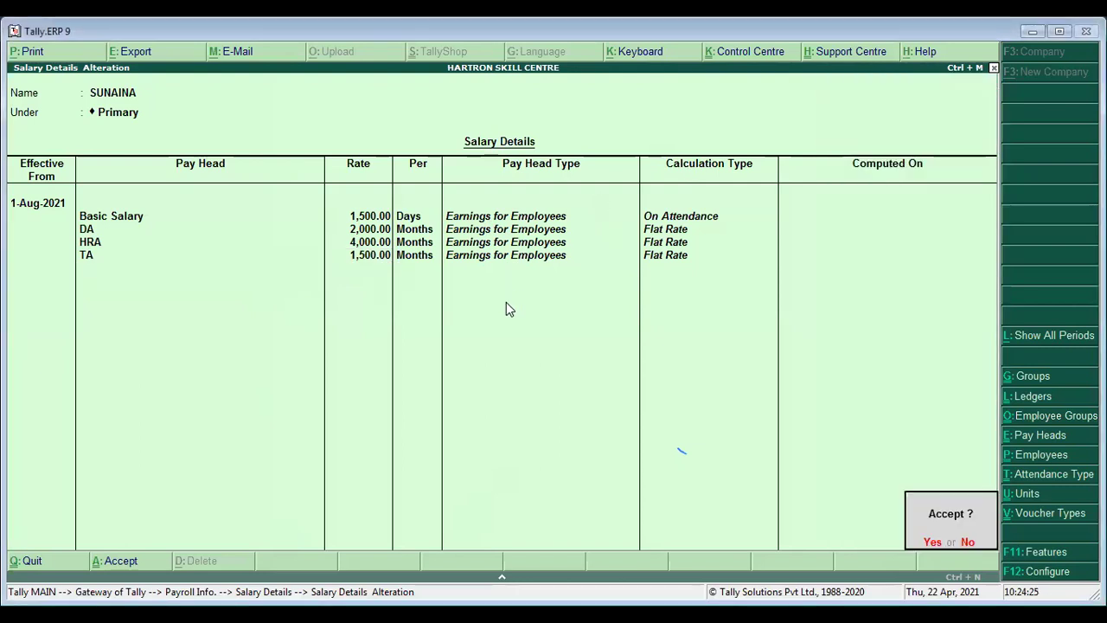
pyautogui.press('Return')
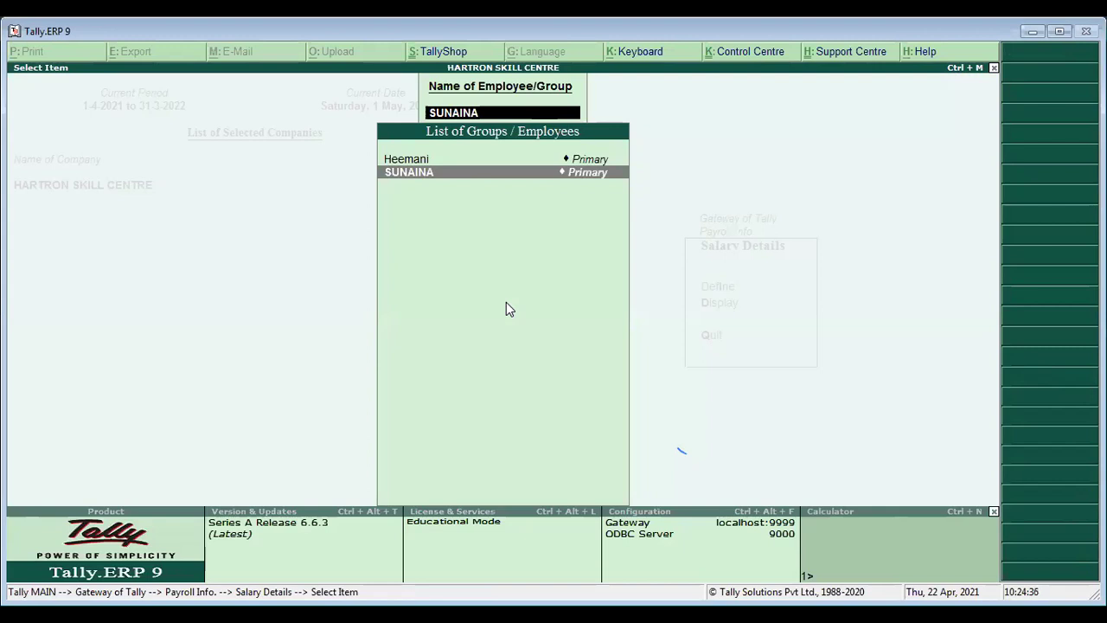
# Leave the salary details and start an attendance voucher under Payroll Vouchers.
pyautogui.press('Escape')
pyautogui.press('Escape')
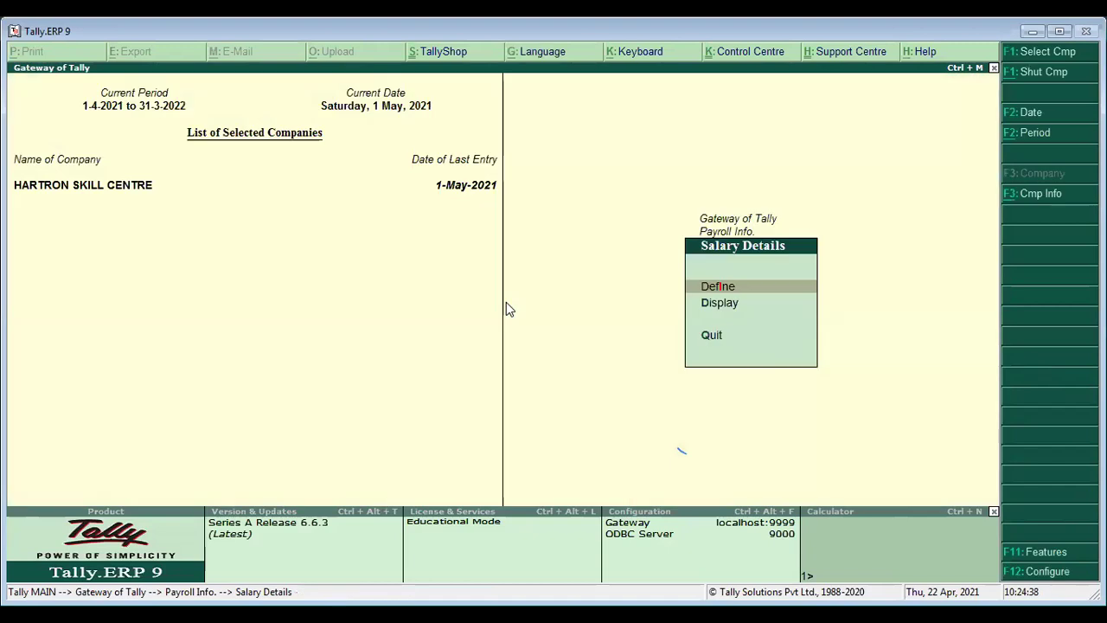
pyautogui.press('Escape')
pyautogui.press('Escape')
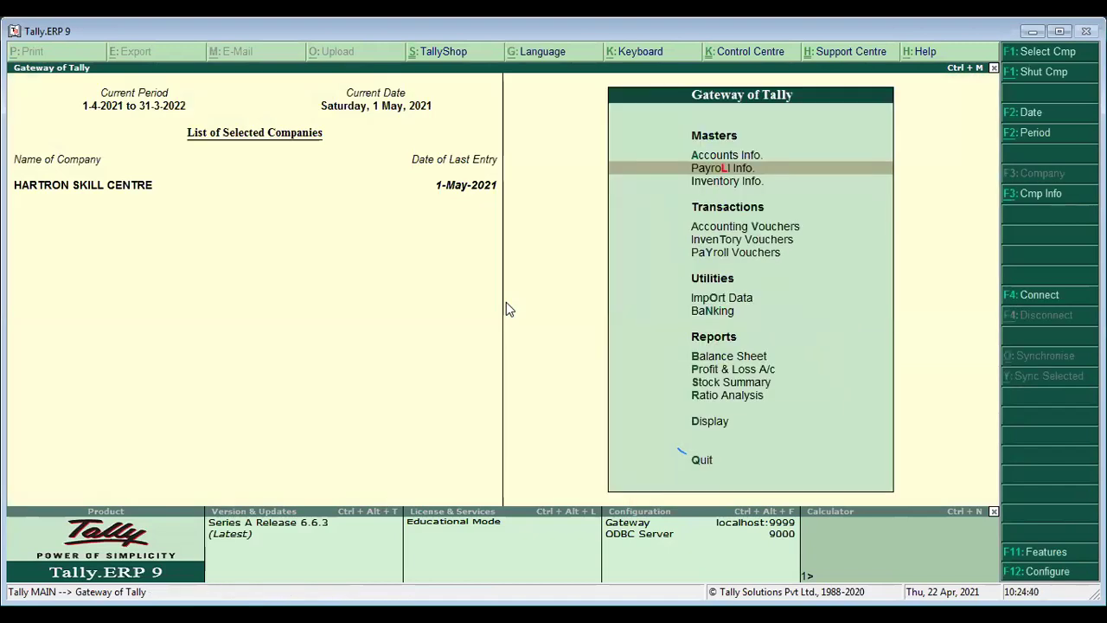
pyautogui.press('Down')
pyautogui.press('Down')
pyautogui.press('Down')
pyautogui.press('Up')
pyautogui.press('Down')
pyautogui.press('Down')
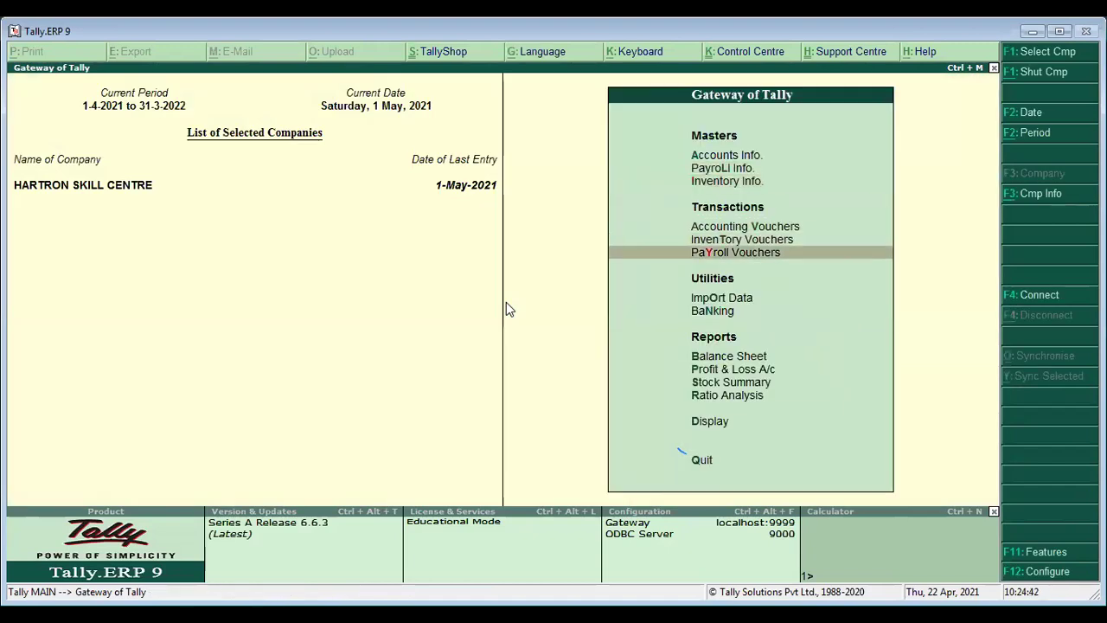
pyautogui.press('Return')
pyautogui.press('F5')
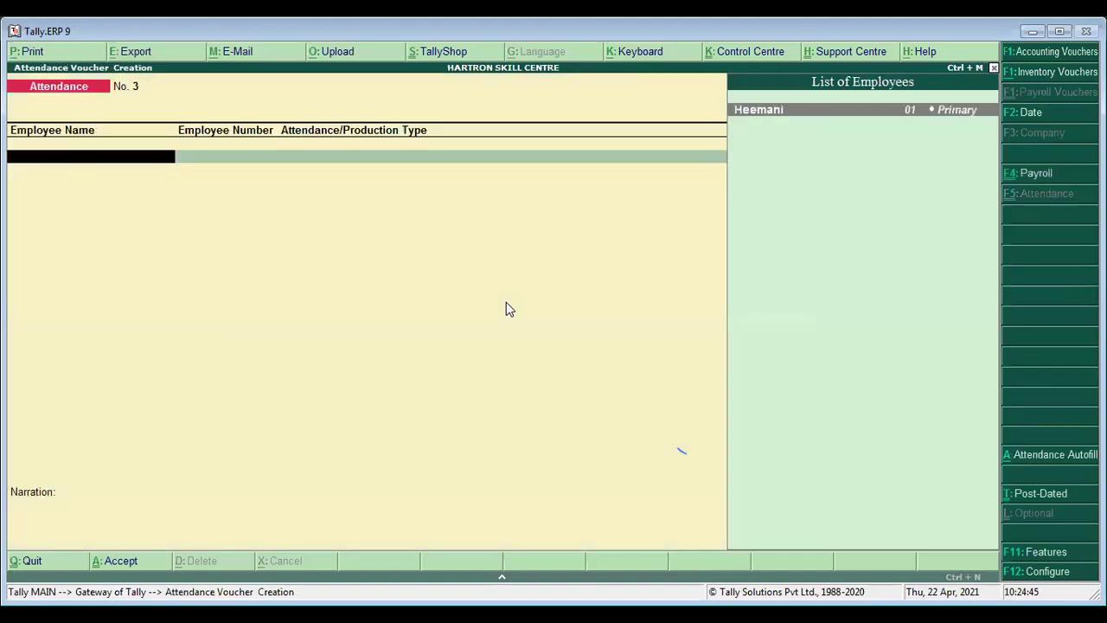
# Change the attendance voucher's date to 1-Aug-2021.
pyautogui.press('F2')
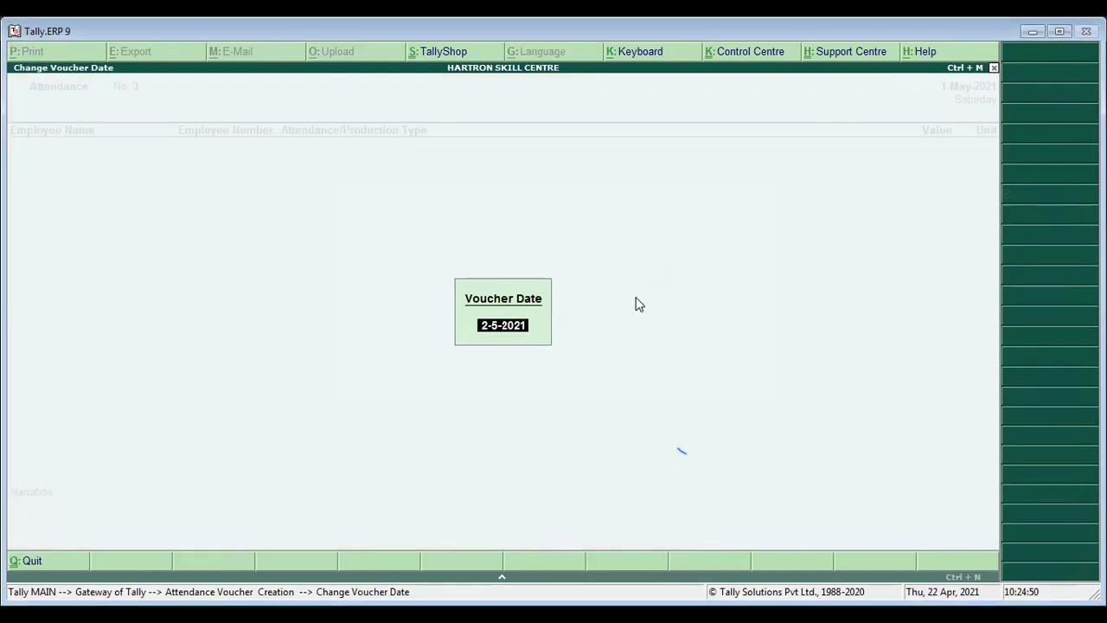
pyautogui.write('1/8')
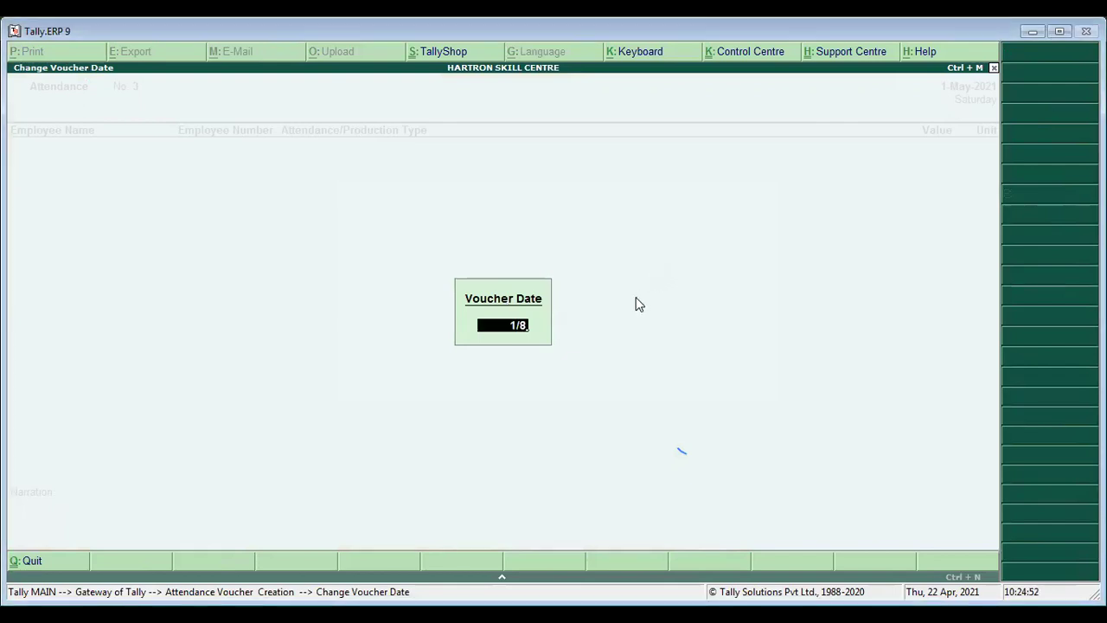
pyautogui.press('Return')
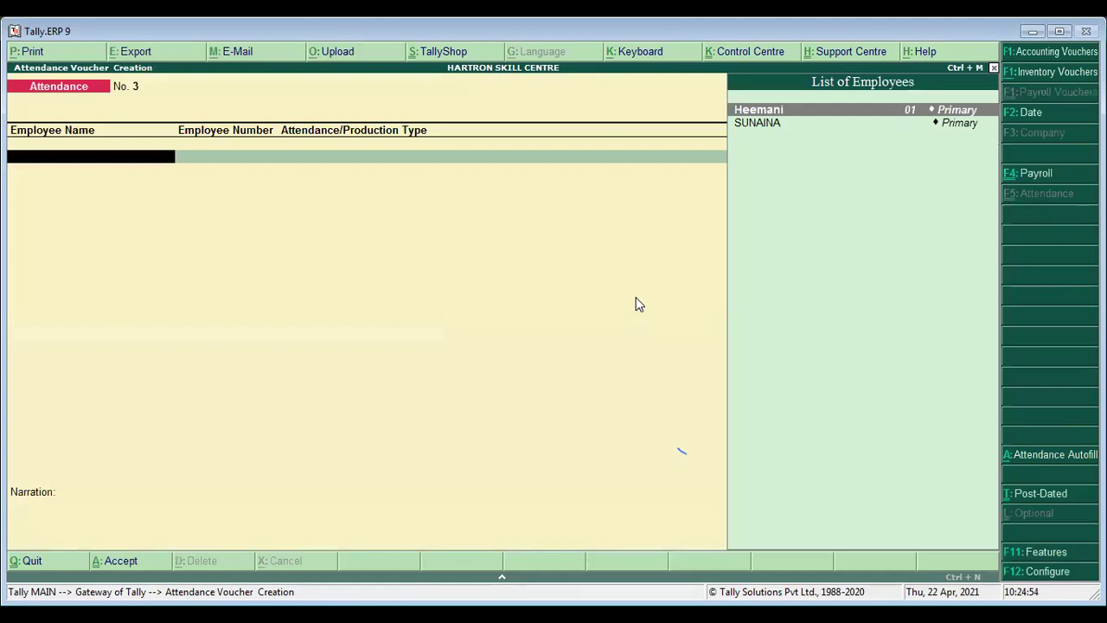
# Record the new employee as Present for 30 days, leave the narration blank and save the attendance voucher.
pyautogui.press('Down')
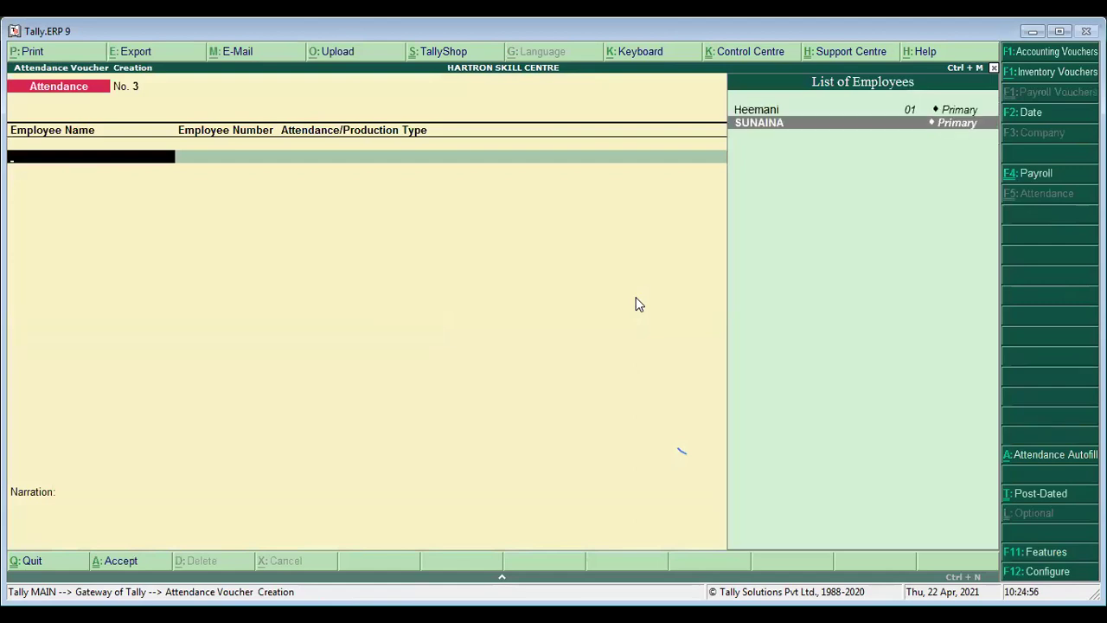
pyautogui.press('Return')
pyautogui.write('PRESE')
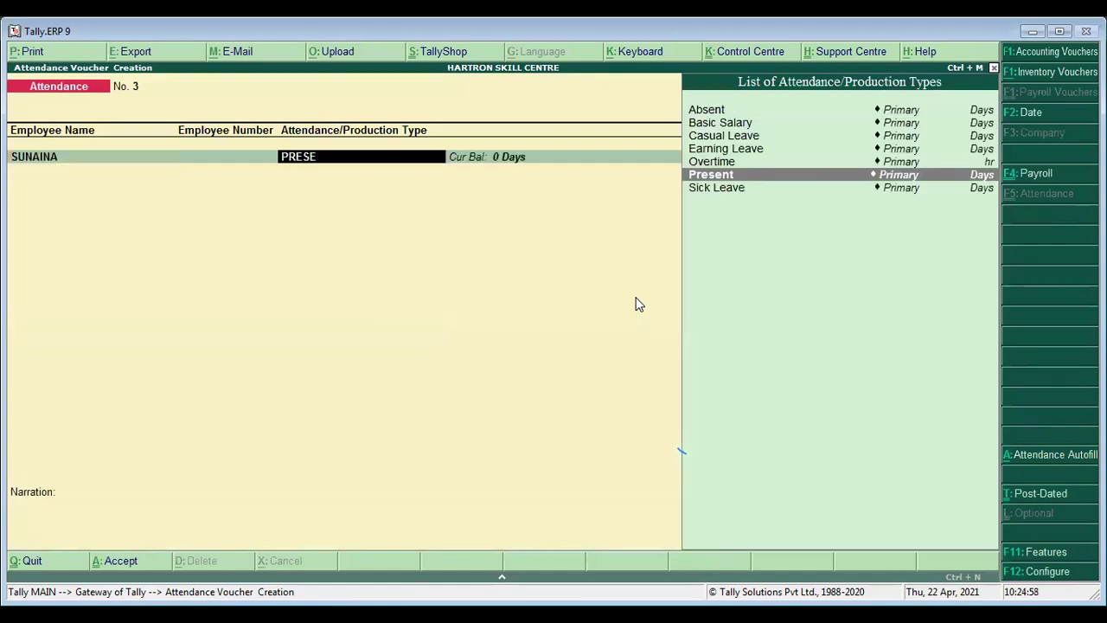
pyautogui.press('Return')
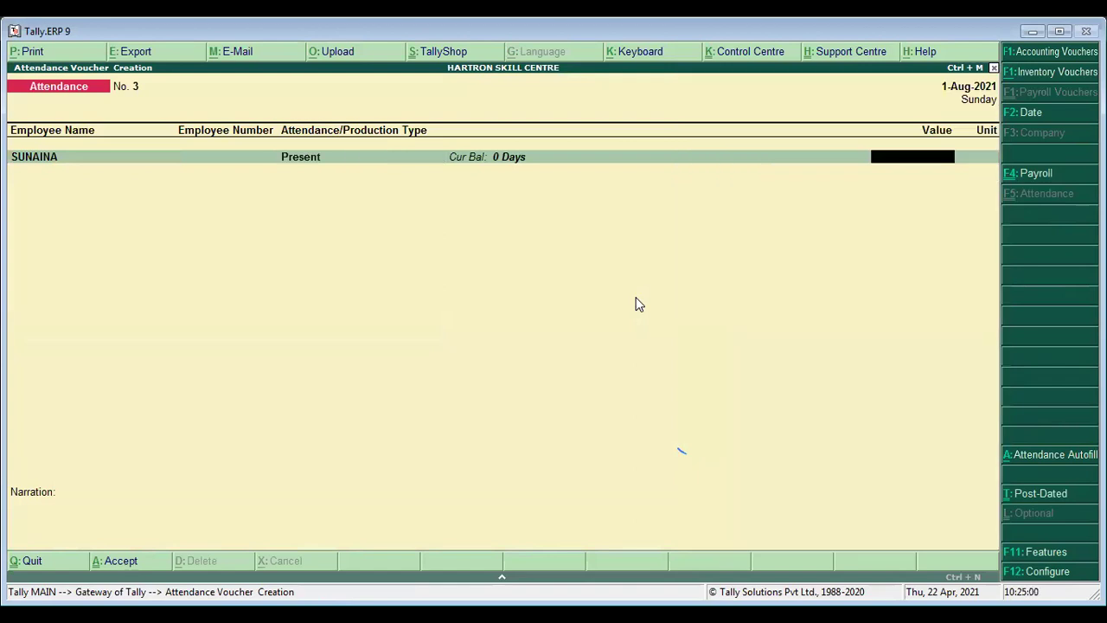
pyautogui.write('30')
pyautogui.press('Return')
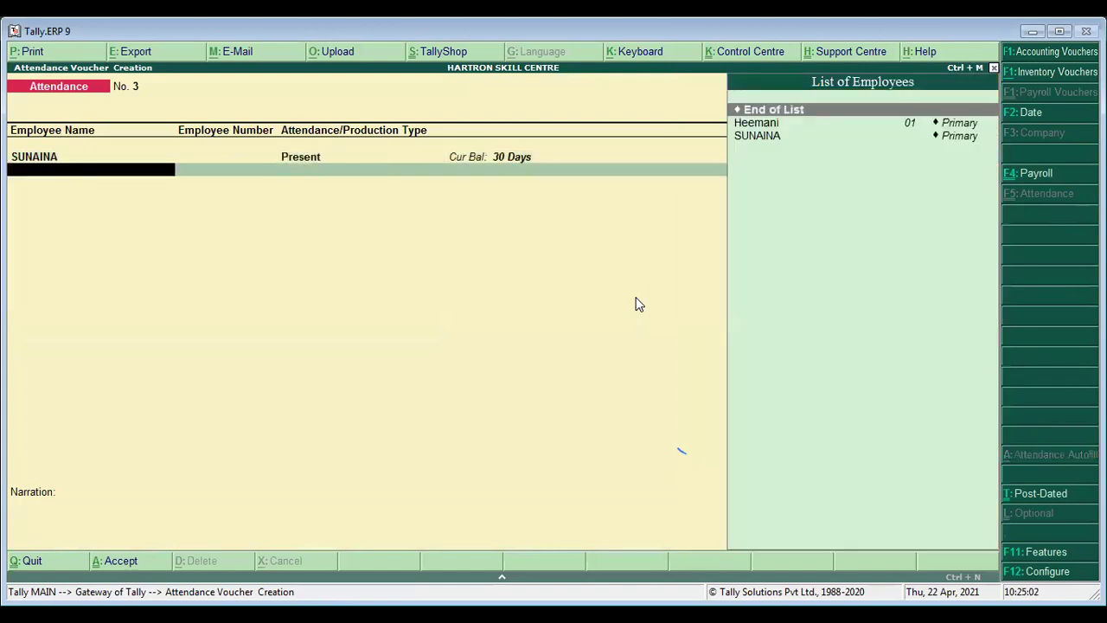
pyautogui.press('Return')
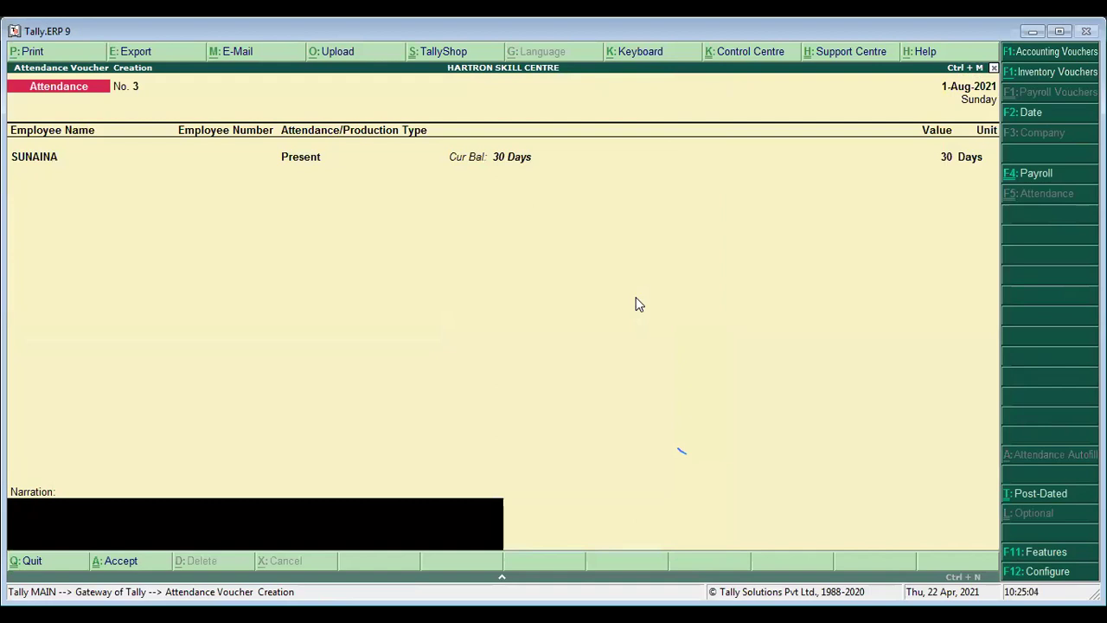
pyautogui.press('Return')
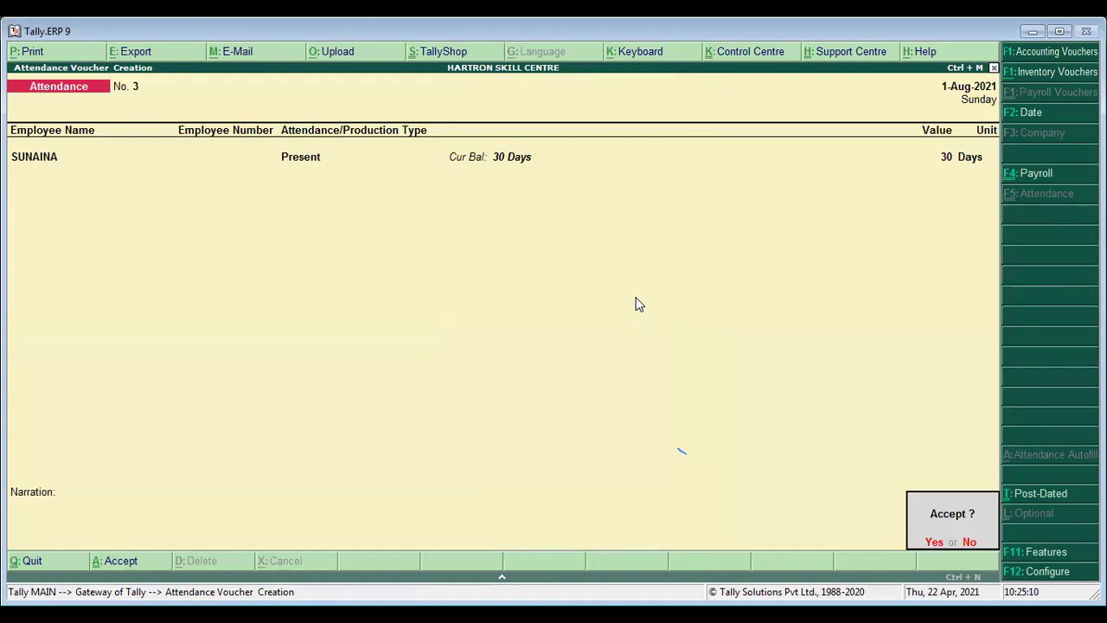
pyautogui.press('Return')
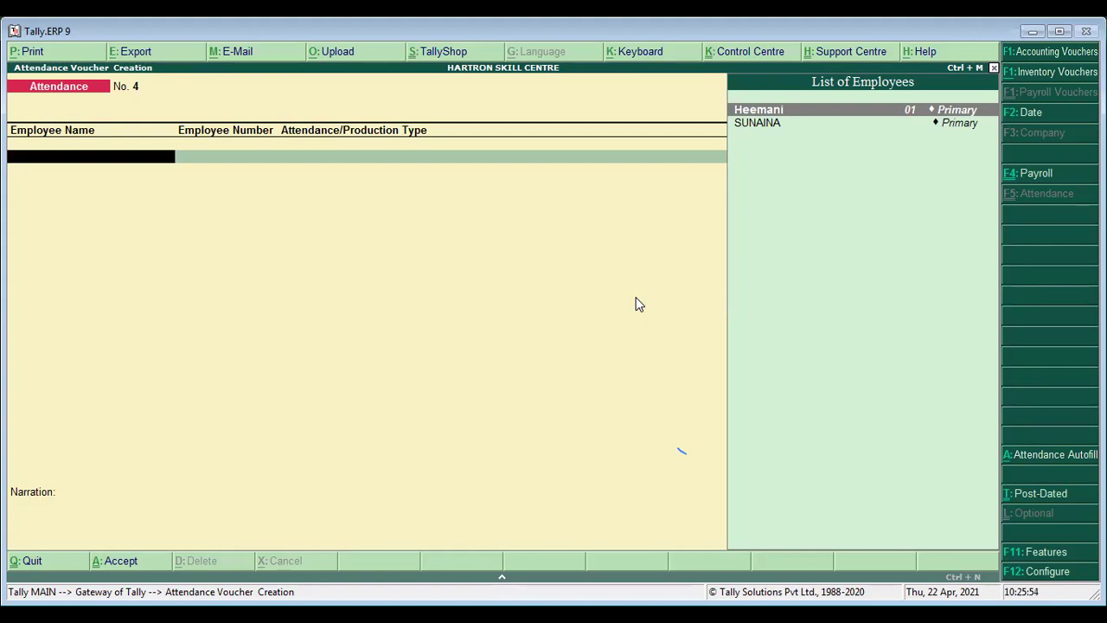
pyautogui.press('Down')
pyautogui.press('Up')
pyautogui.press('Down')
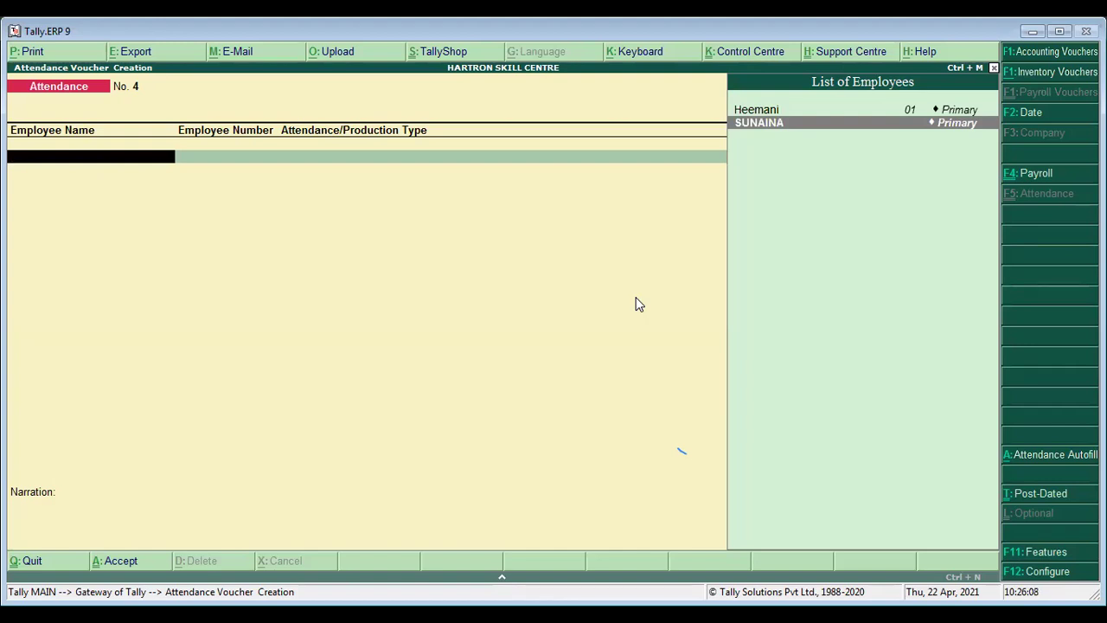
# Switch from the attendance voucher to a payroll voucher and start Payroll Autofill for the Salary process.
pyautogui.press('F4')
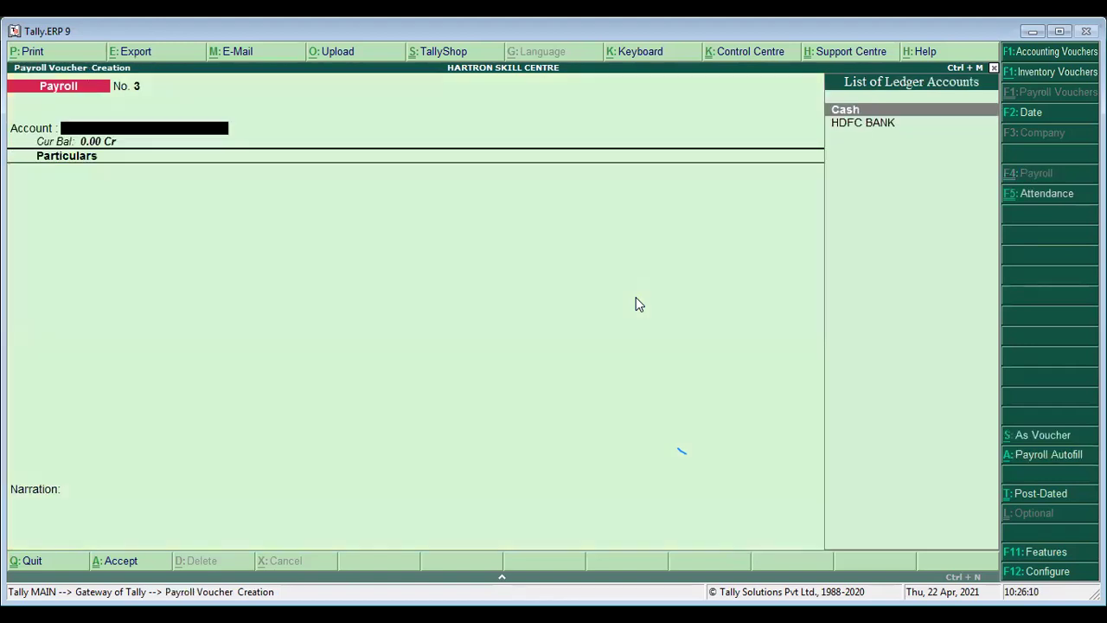
pyautogui.hotkey('alt', 'a')
pyautogui.press('Down')
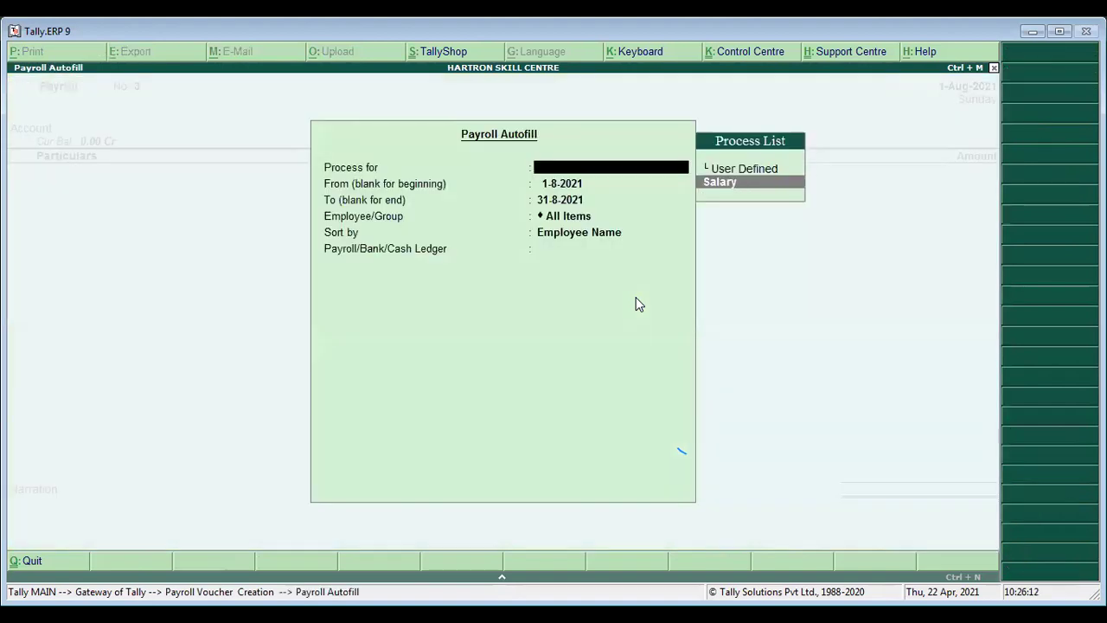
pyautogui.press('Return')
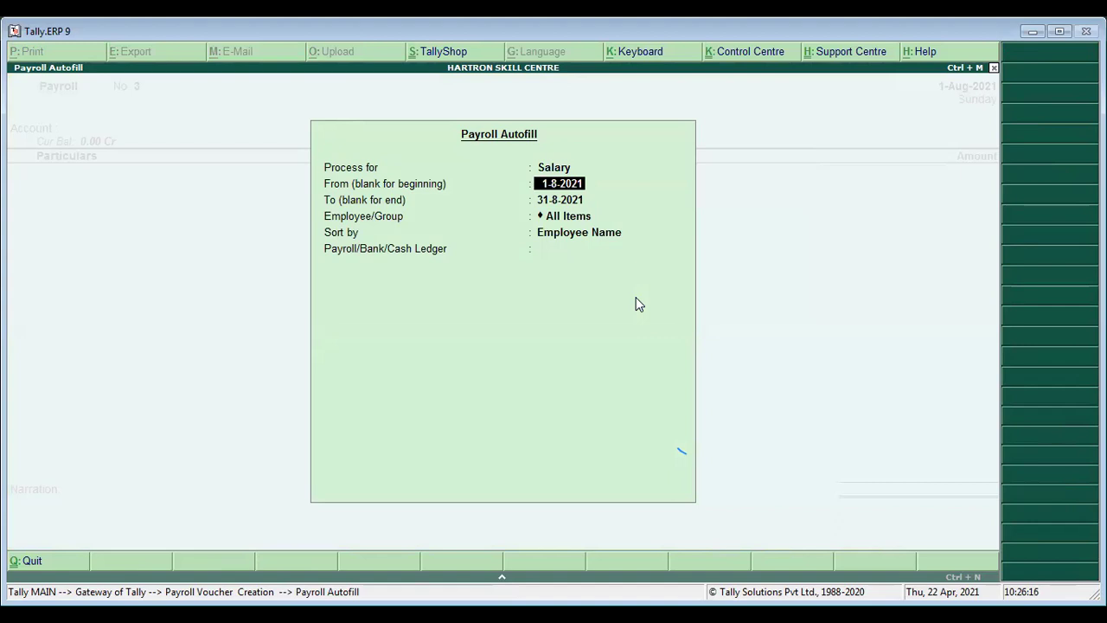
# Set the payroll autofill period to run from 1-8-2021 to 1-8-2021.
pyautogui.press('BackSpace')
pyautogui.press('Return')
pyautogui.press('Return')
pyautogui.write('1/8')
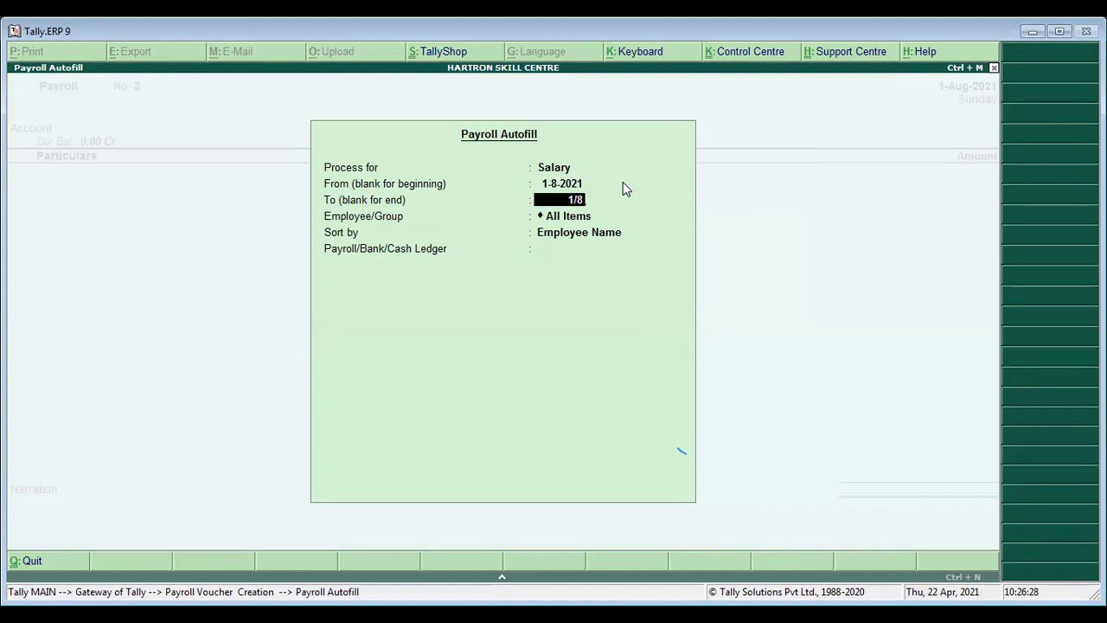
pyautogui.press('Return')
# Fill the payroll for the second employee only, sorted by Employee Name, with HDFC BANK as the paying ledger.
pyautogui.press('Down')
pyautogui.press('Down')
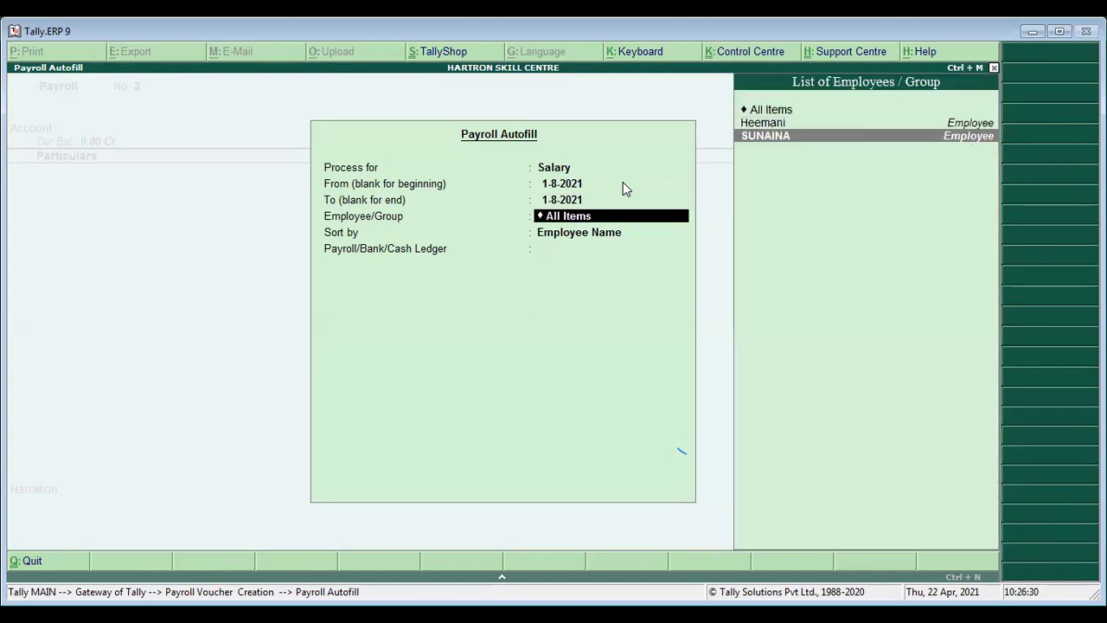
pyautogui.press('Return')
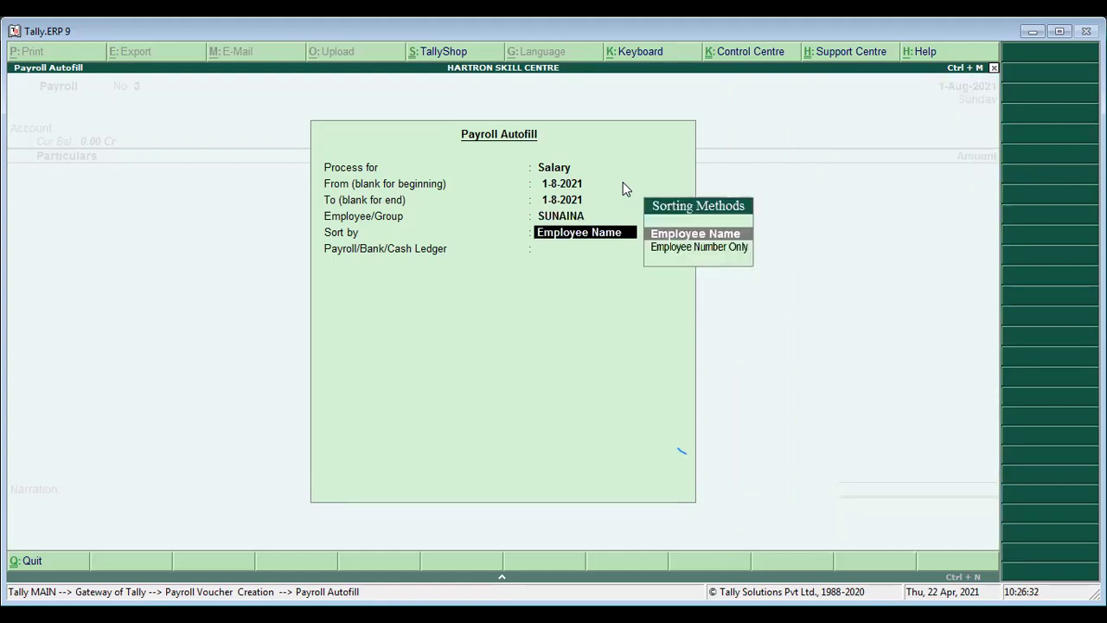
pyautogui.press('Return')
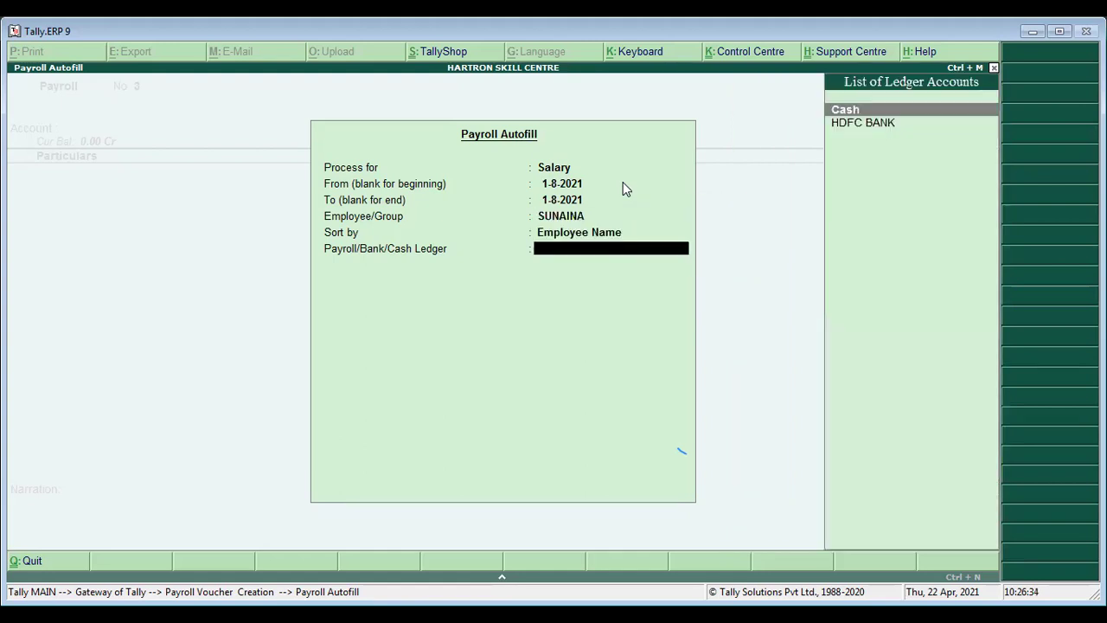
pyautogui.press('Down')
pyautogui.press('Return')
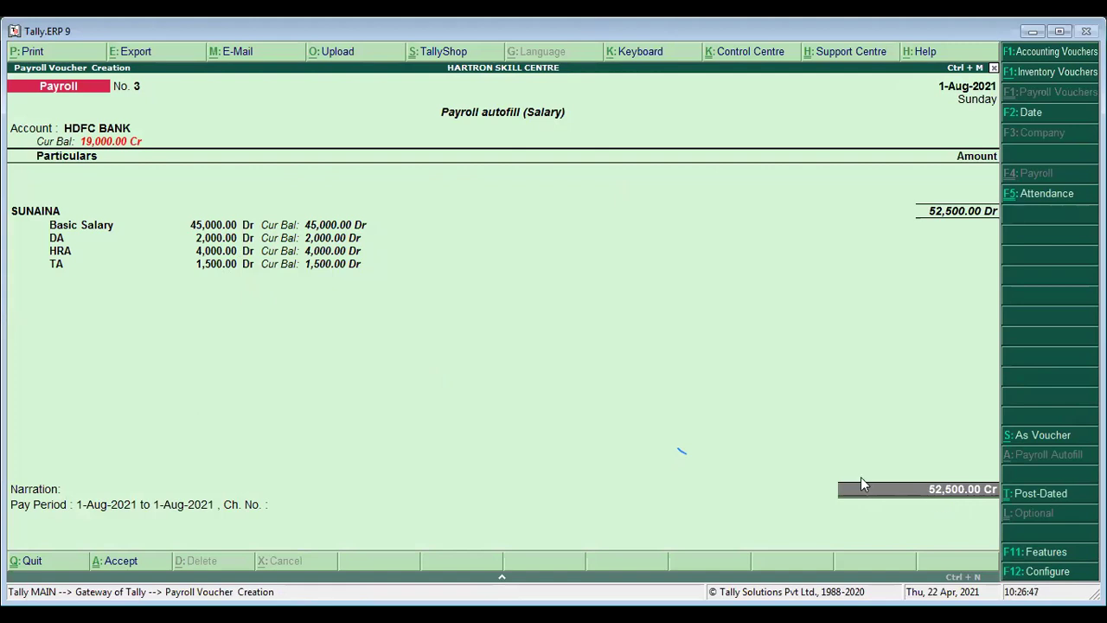
# Accept the HDFC BANK cheque allocation dated 1-Aug-2021 without an instrument number and save the payroll voucher.
pyautogui.press('Return')
pyautogui.press('Return')
pyautogui.press('Return')
pyautogui.press('Return')
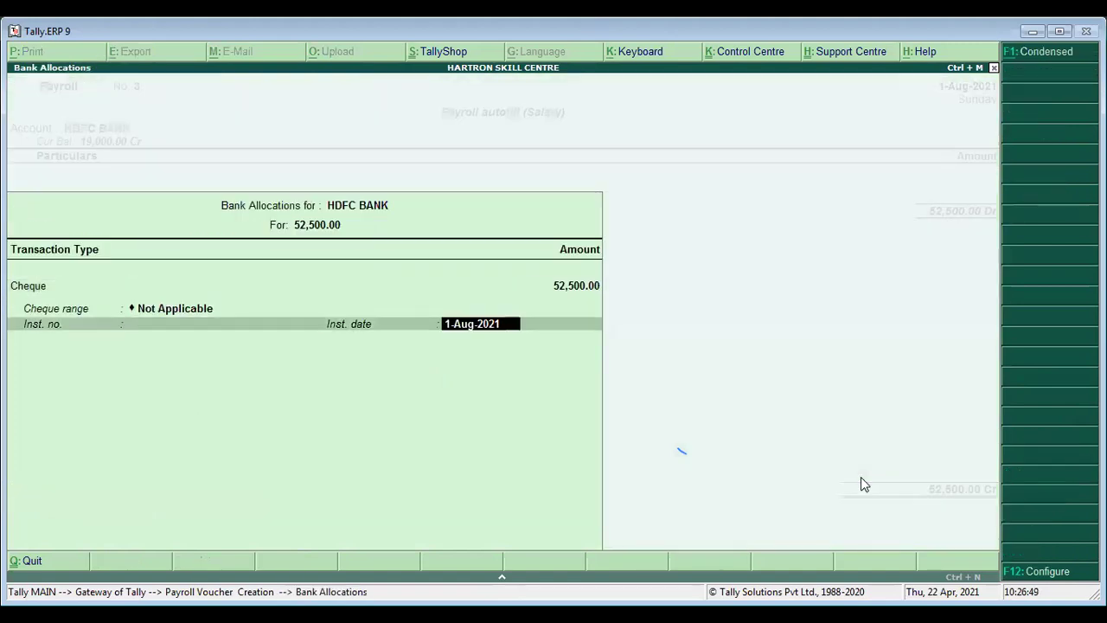
pyautogui.press('Return')
pyautogui.press('Return')
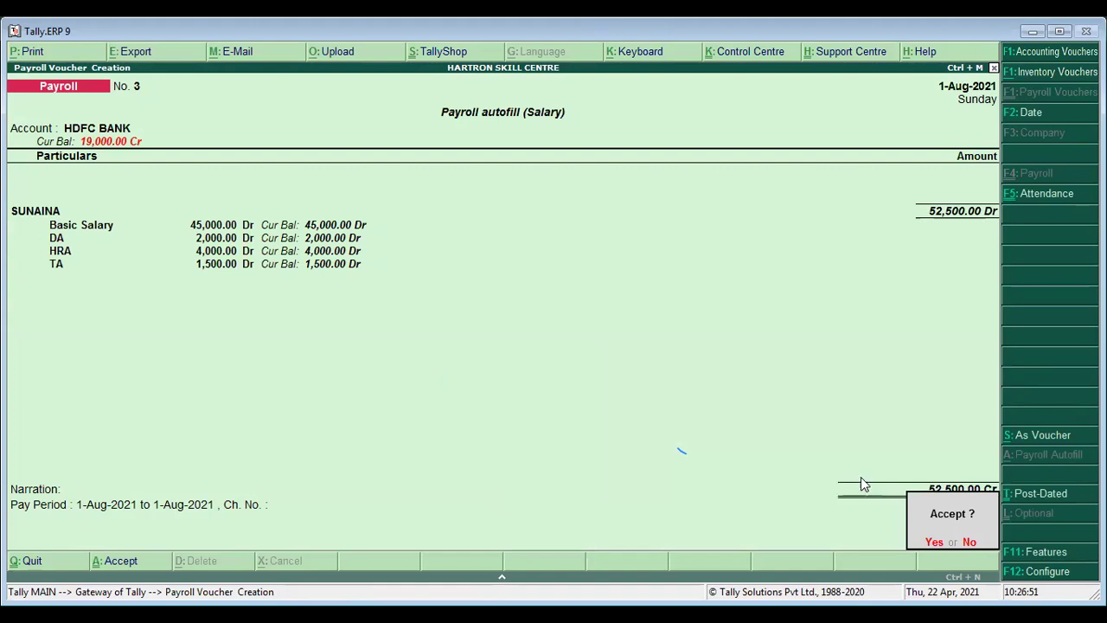
pyautogui.press('Return')
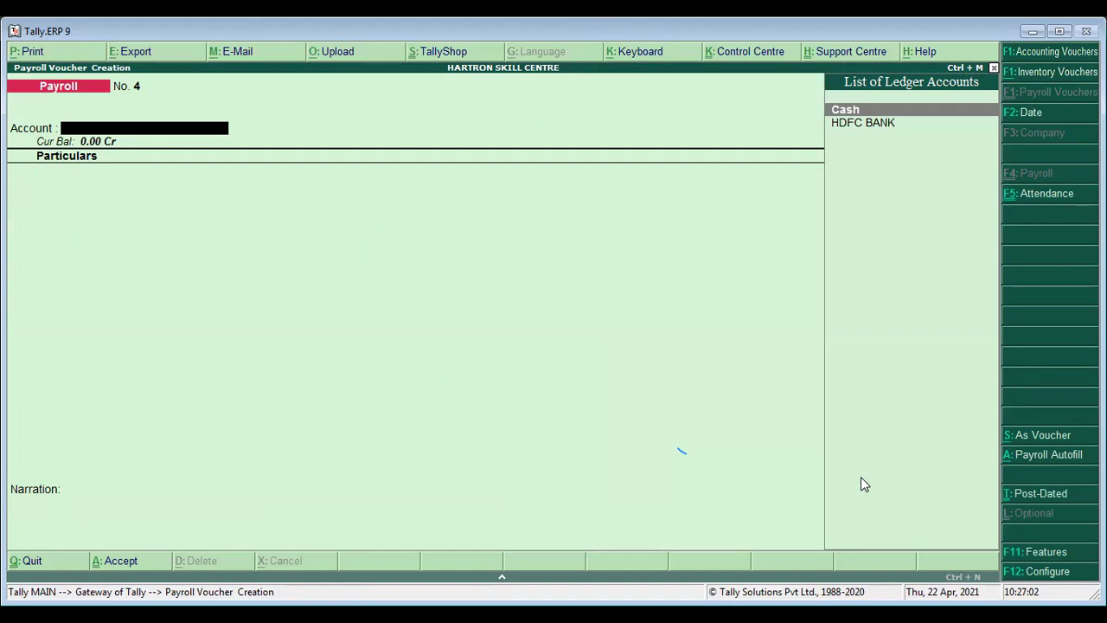
# Quit payroll voucher creation and return to the Gateway of Tally.
pyautogui.press('Escape')
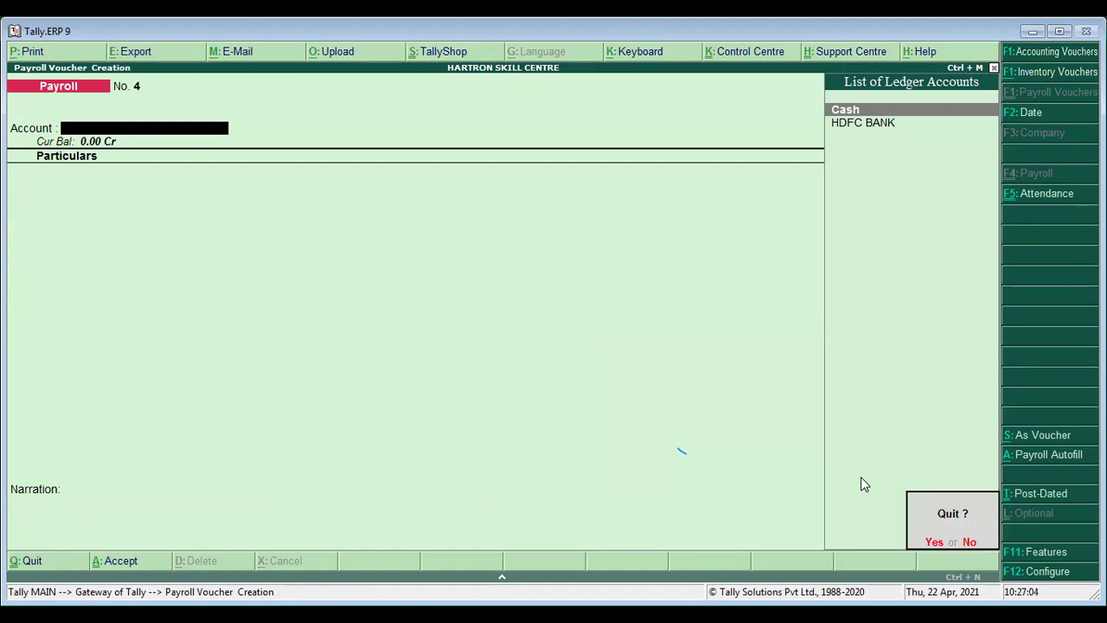
pyautogui.press('y')
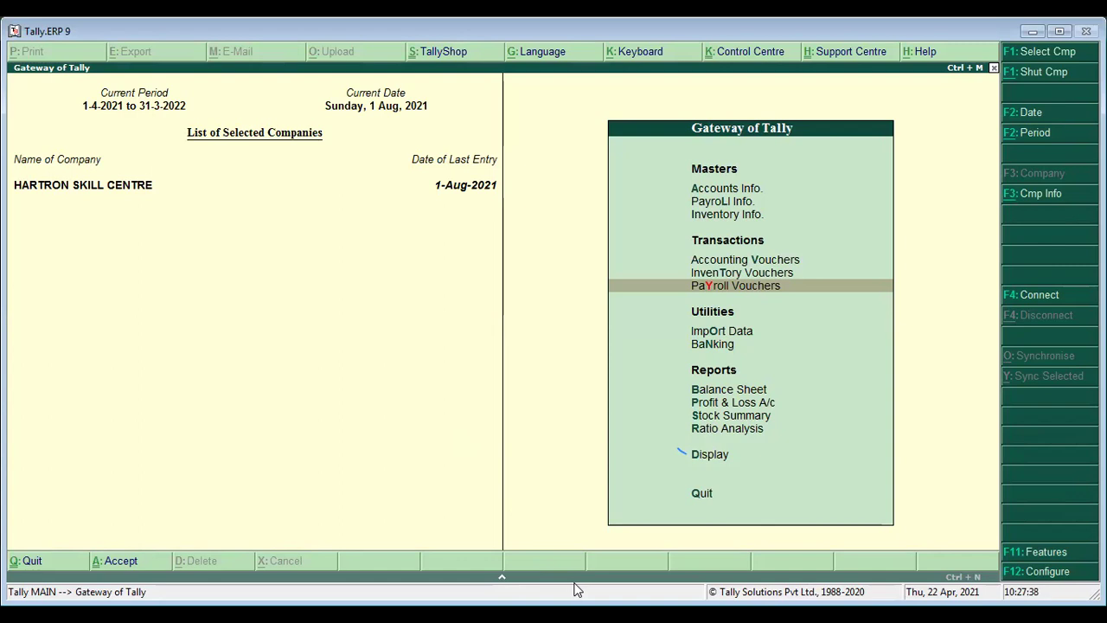
pyautogui.press('ctrl')
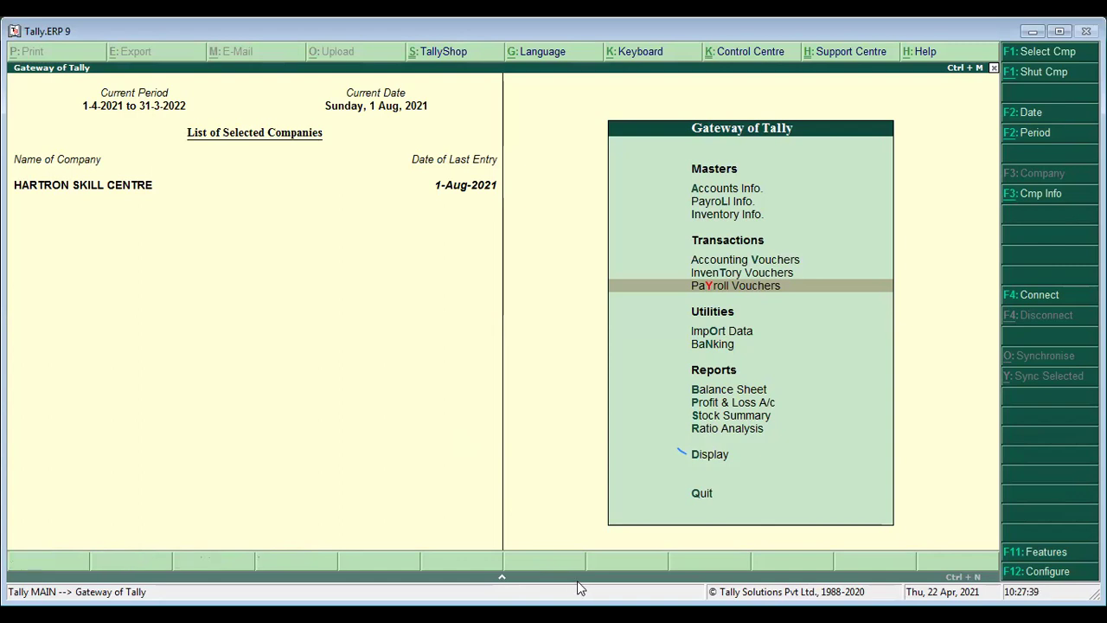